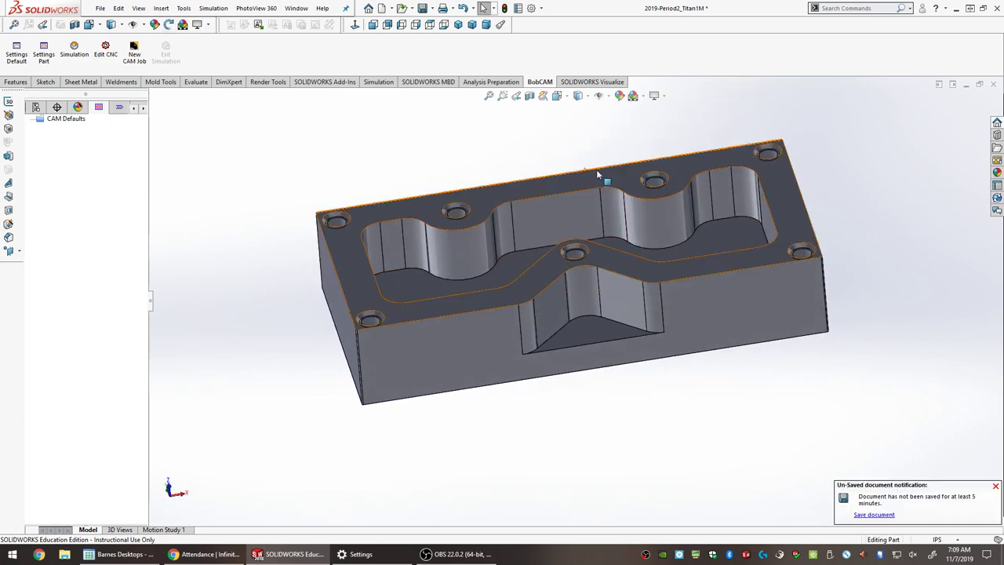
Check in the add-ins list that BobCAM for SOLIDWORKS is enabled and loads at startup, and close the list.
middle_click_drag(607, 320, 610, 341)
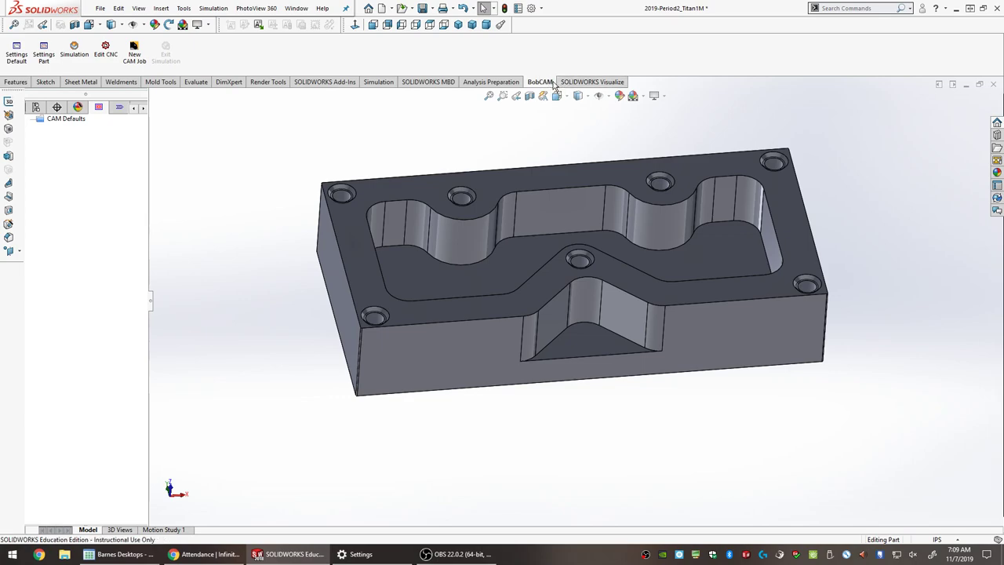
left_click(541, 8)
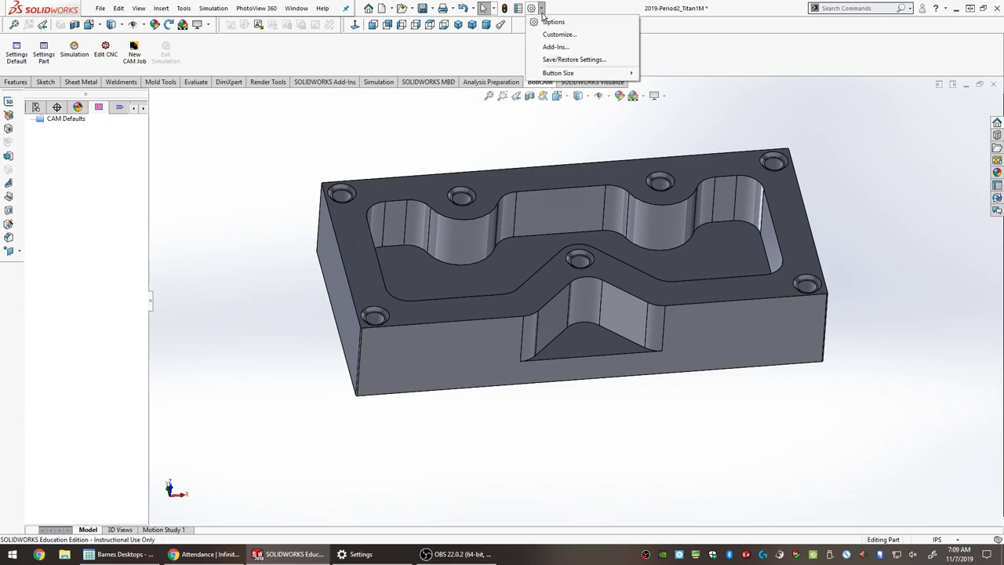
left_click(554, 48)
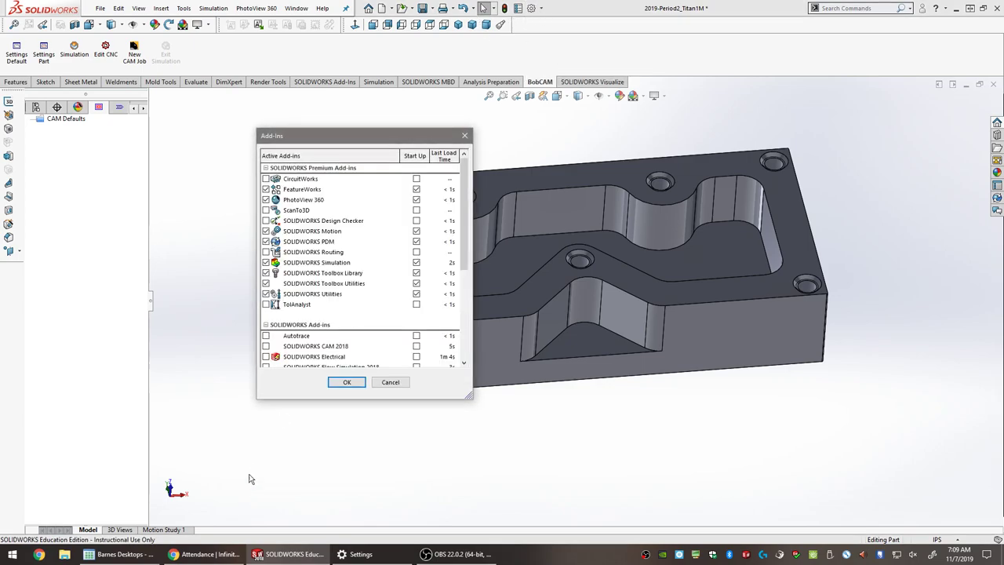
scroll(314, 251, "down", 5)
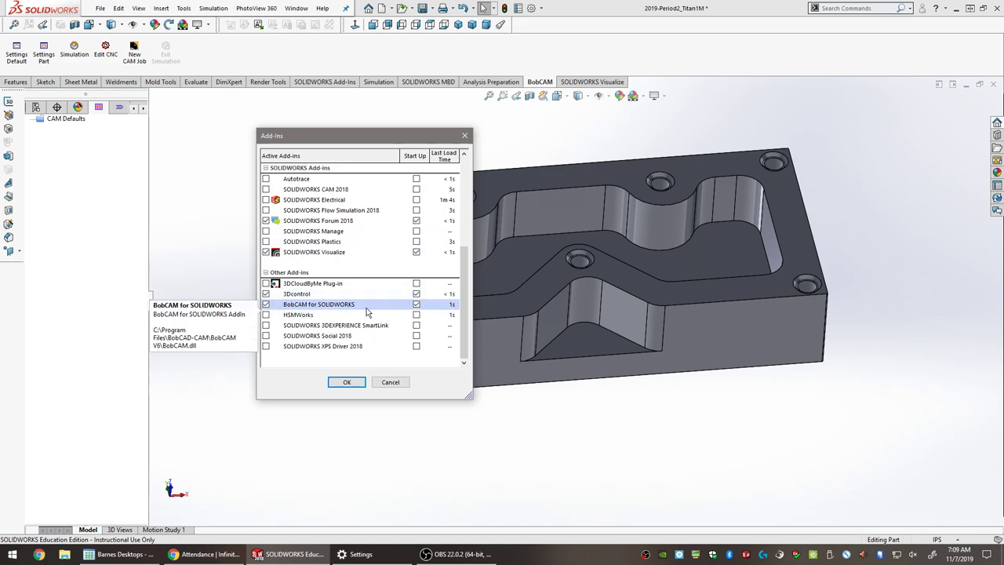
left_click(349, 384)
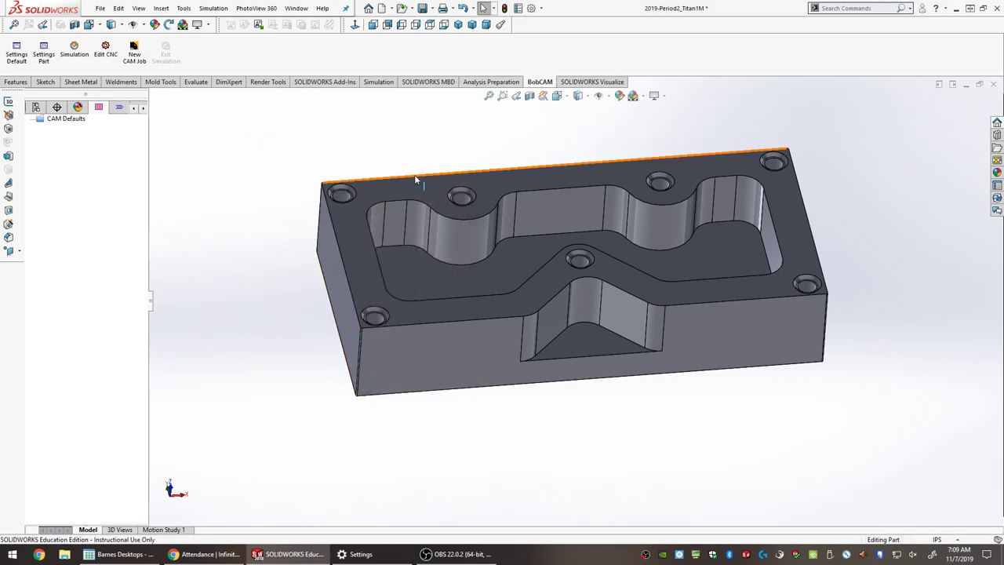
Create a new milling CAM job on the BC_3x_Mill machine with the stock wizard enabled.
left_click(66, 118)
left_click(134, 52)
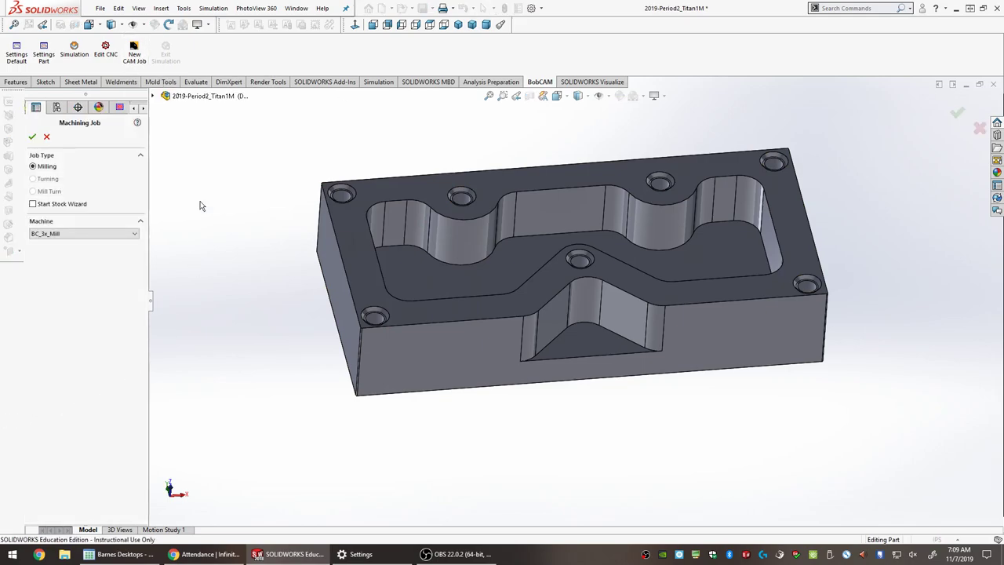
left_click(61, 235)
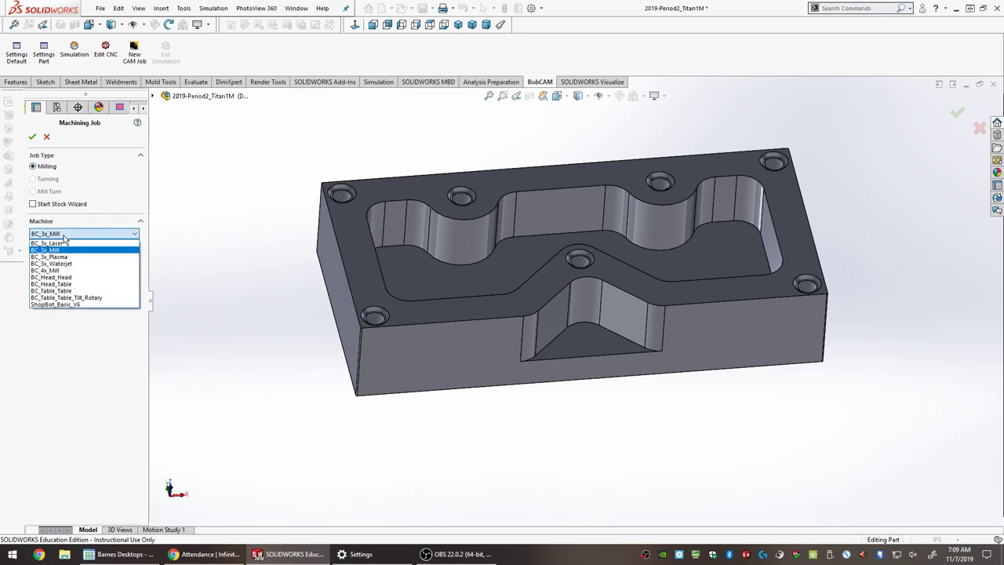
left_click(58, 251)
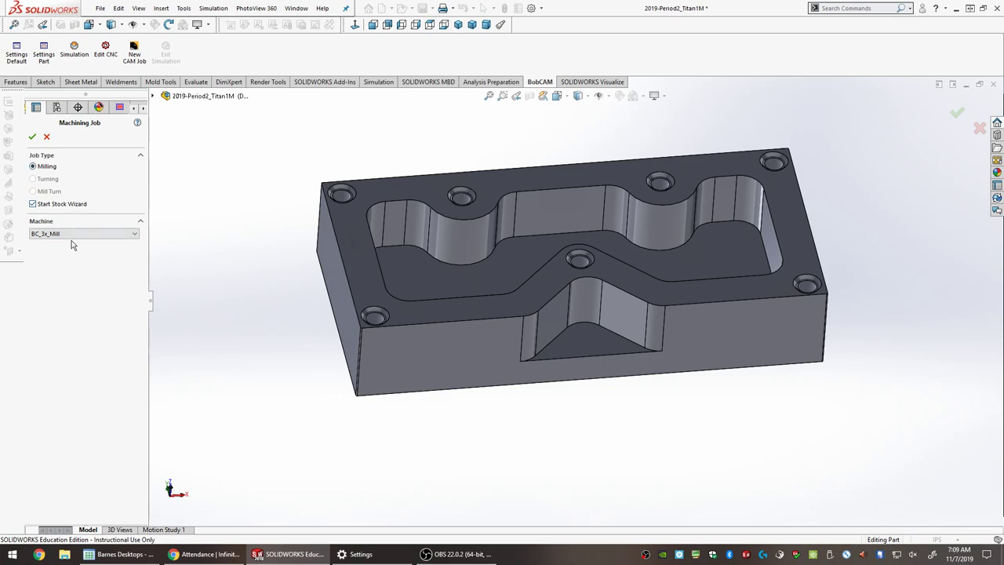
left_click(33, 138)
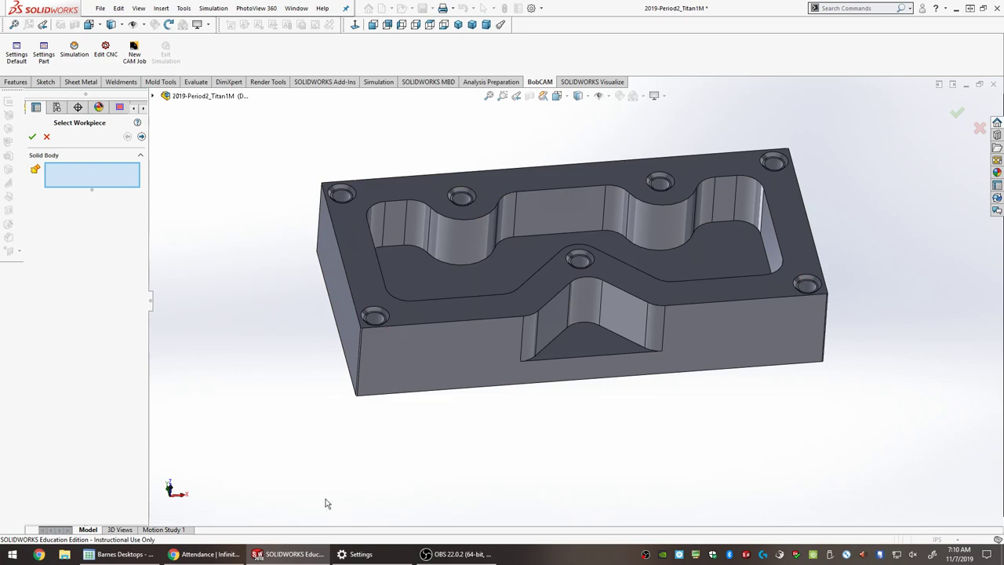
Select the part's solid body as the workpiece and proceed to the stock specification.
left_click(574, 345)
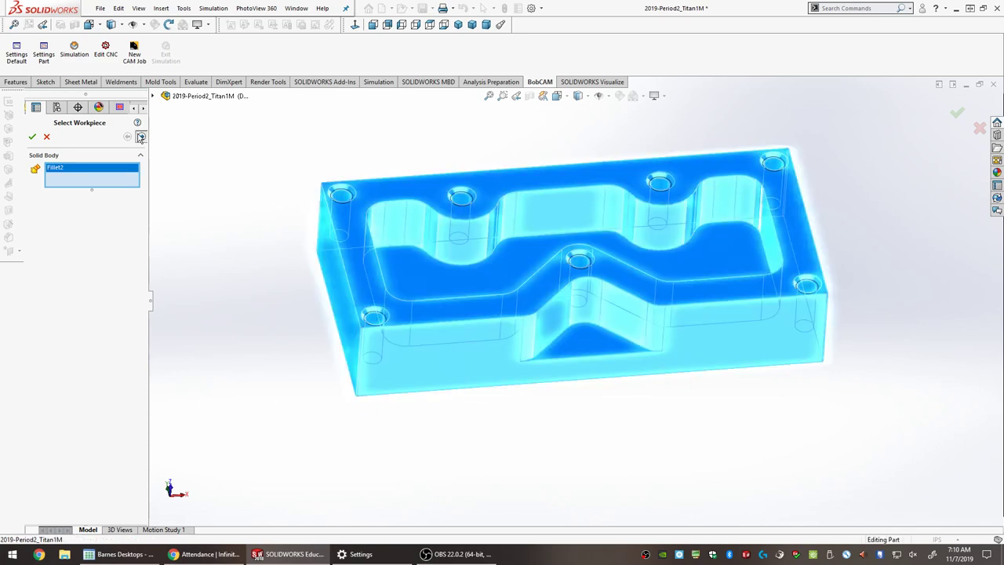
left_click(140, 136)
middle_click_drag(677, 456, 680, 426)
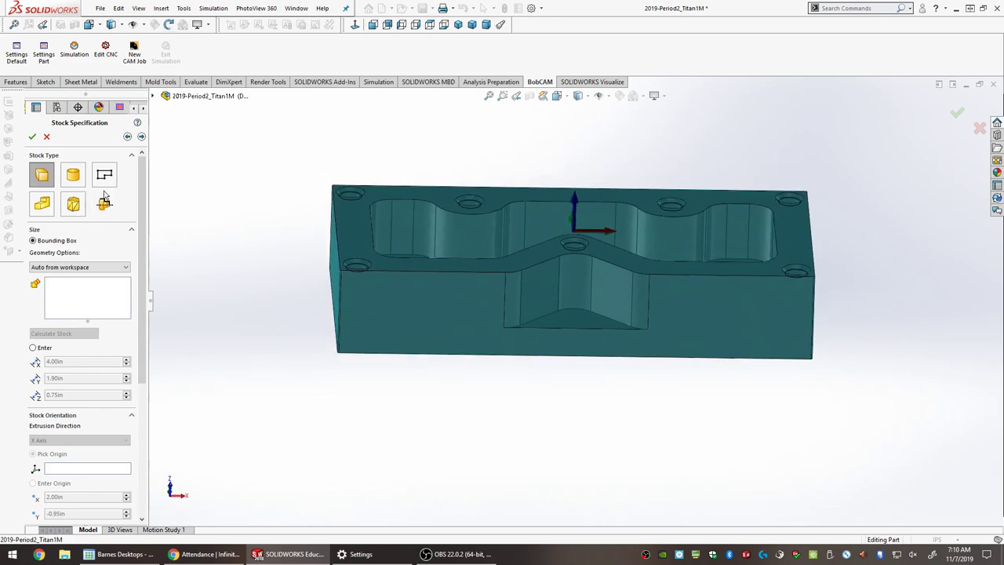
scroll(145, 185, "down", 3)
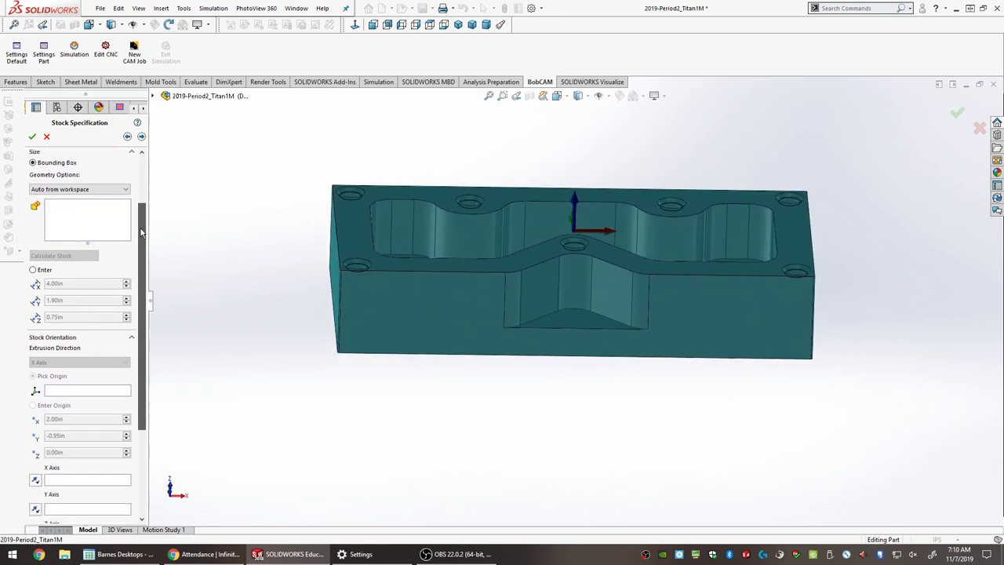
scroll(145, 175, "up", 3)
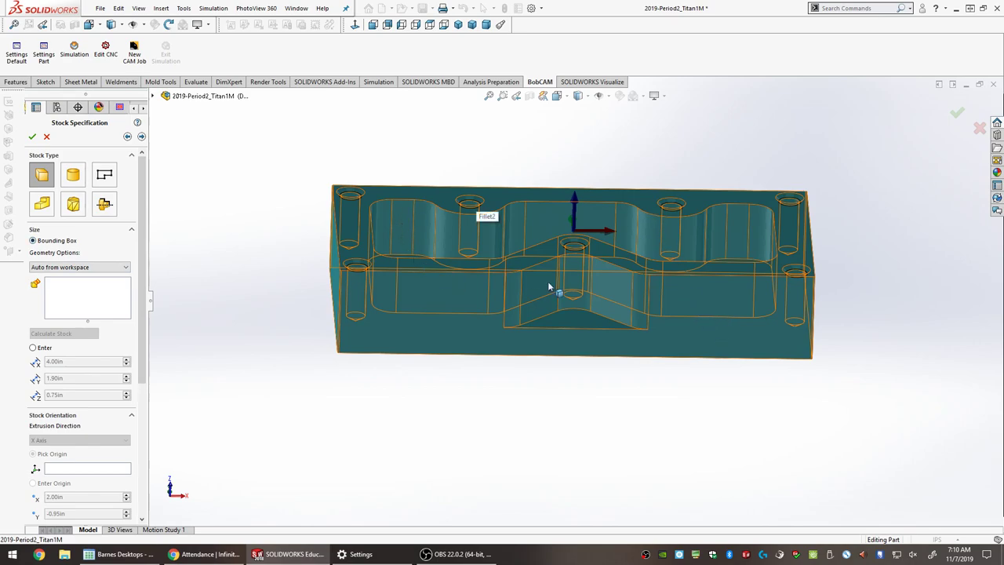
Switch the rectangular stock to entered dimensions and set its X length to 4.125 in.
left_click(33, 348)
middle_click_drag(505, 330, 497, 287)
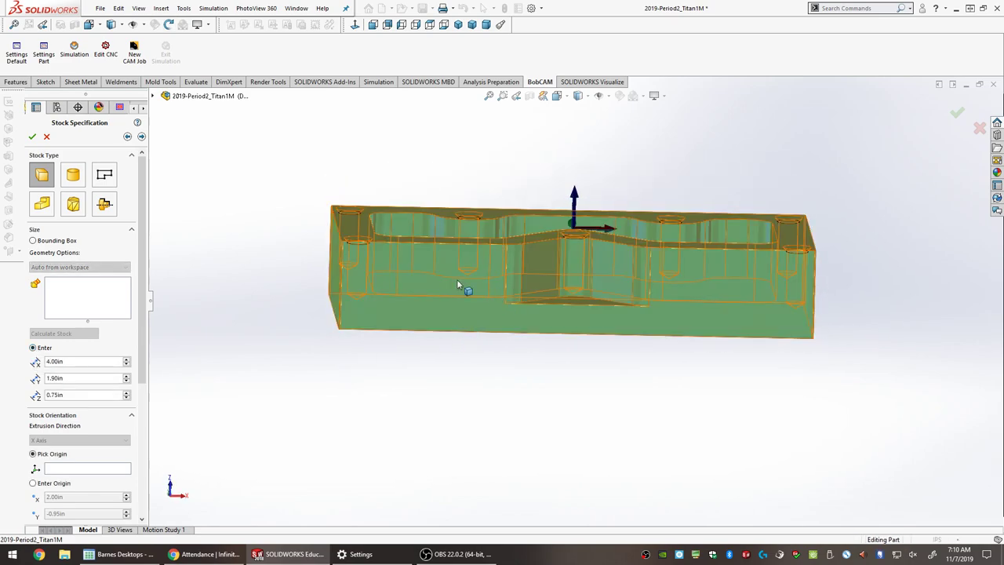
left_click_drag(100, 360, 23, 355)
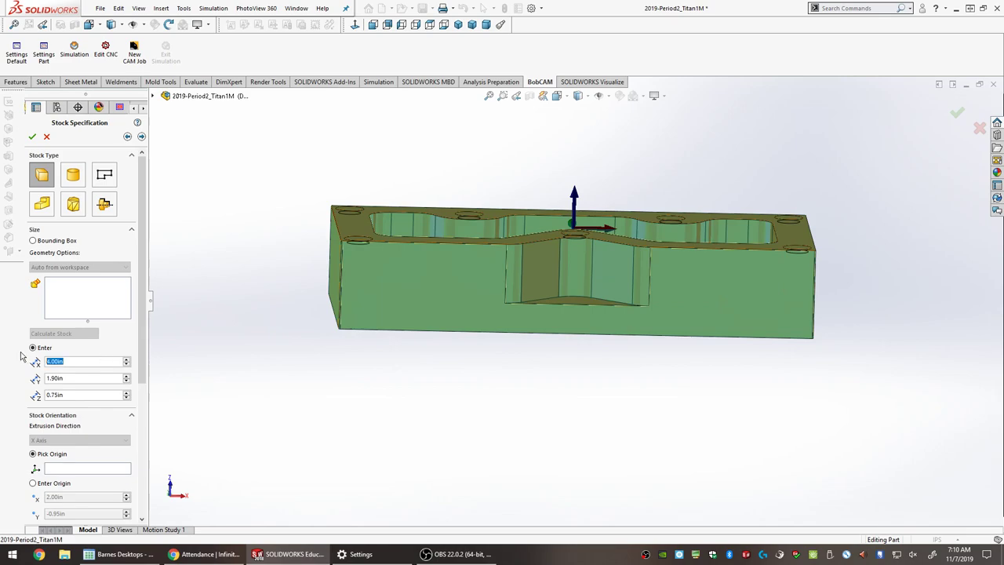
type("4.152")
key("BackSpace")
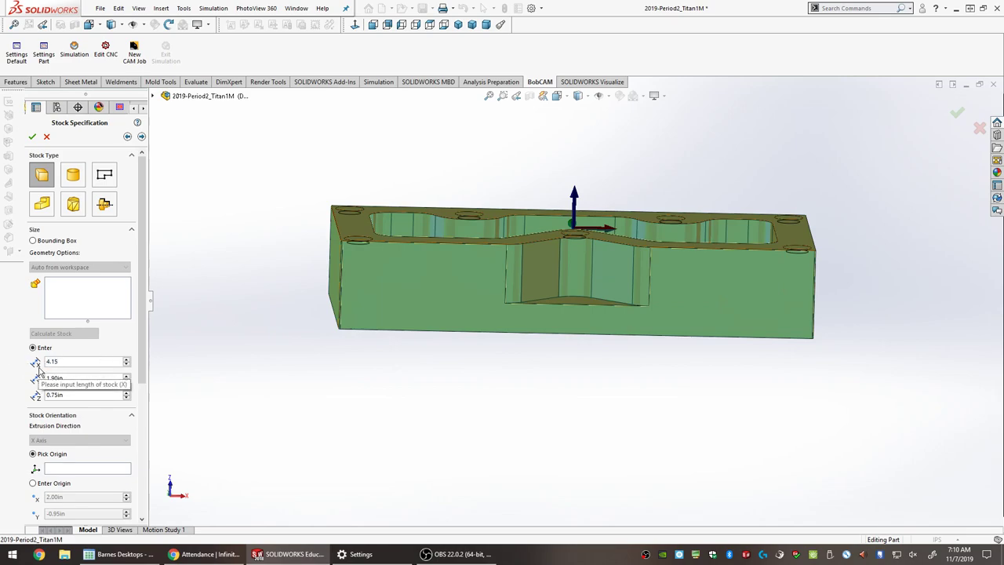
left_click(80, 377)
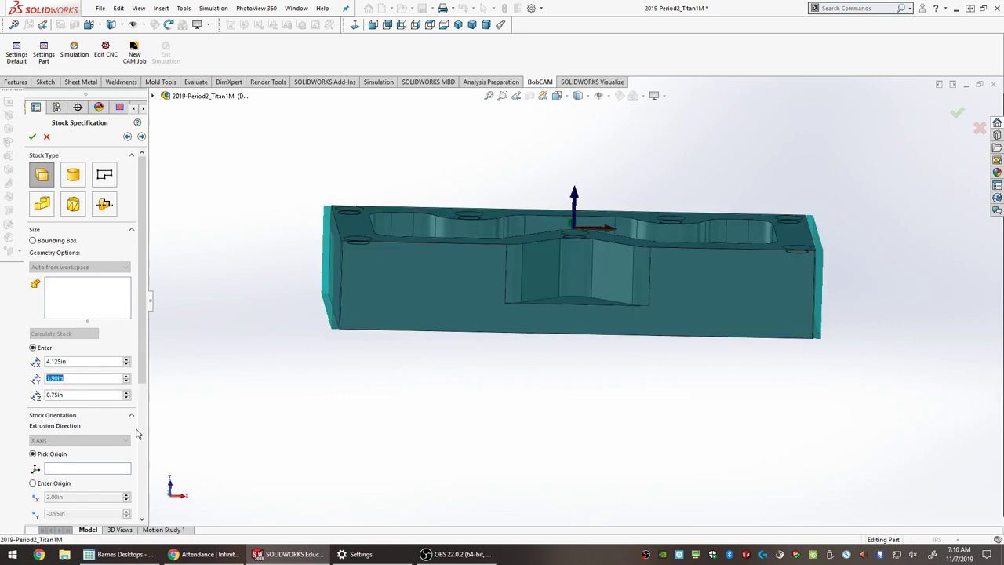
Set the stock's Y size to 2 in and its Z size to 1 in.
middle_click_drag(580, 323, 396, 271)
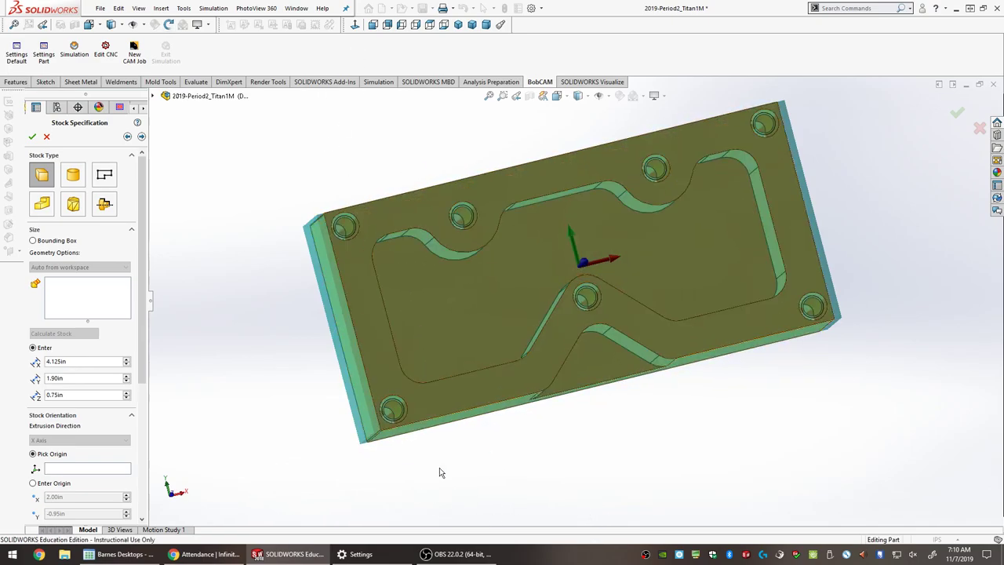
double_click(67, 379)
type("2")
double_click(98, 394)
middle_click_drag(353, 259, 371, 239)
double_click(63, 394)
type("1")
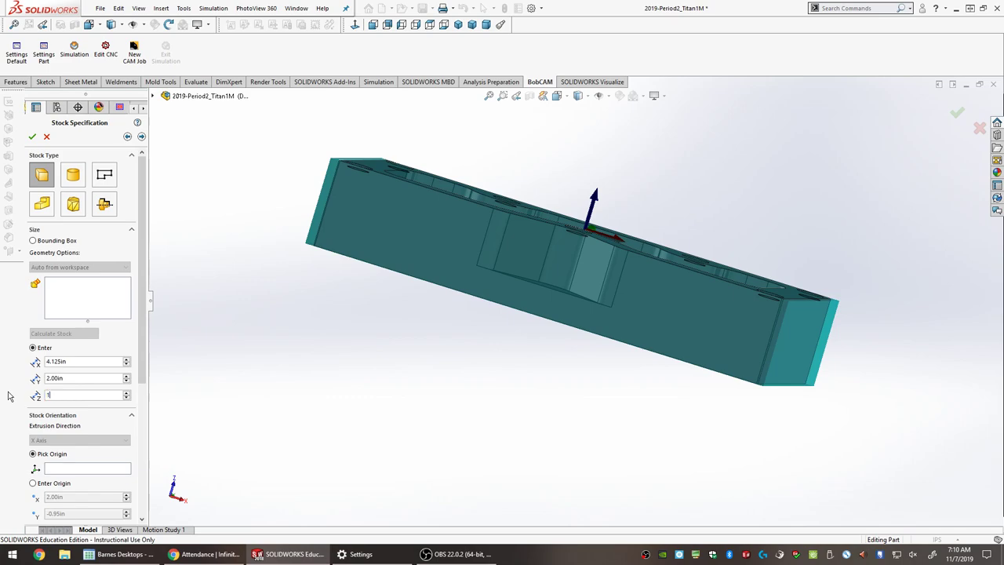
double_click(76, 378)
middle_click_drag(439, 392, 572, 179)
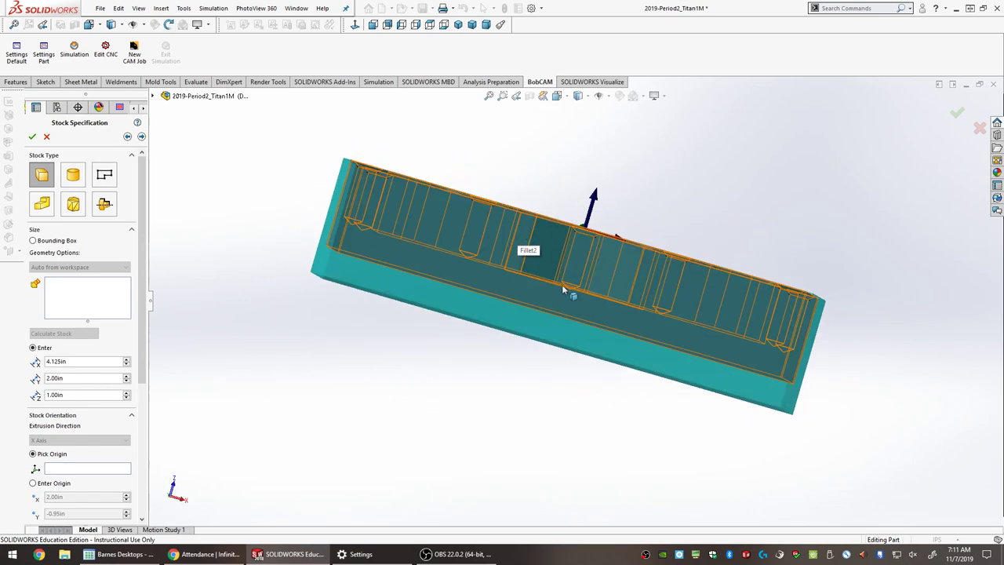
Set the stock's +Z offset to 0.01 in to add material above the part's top face.
scroll(134, 475, "down", 5)
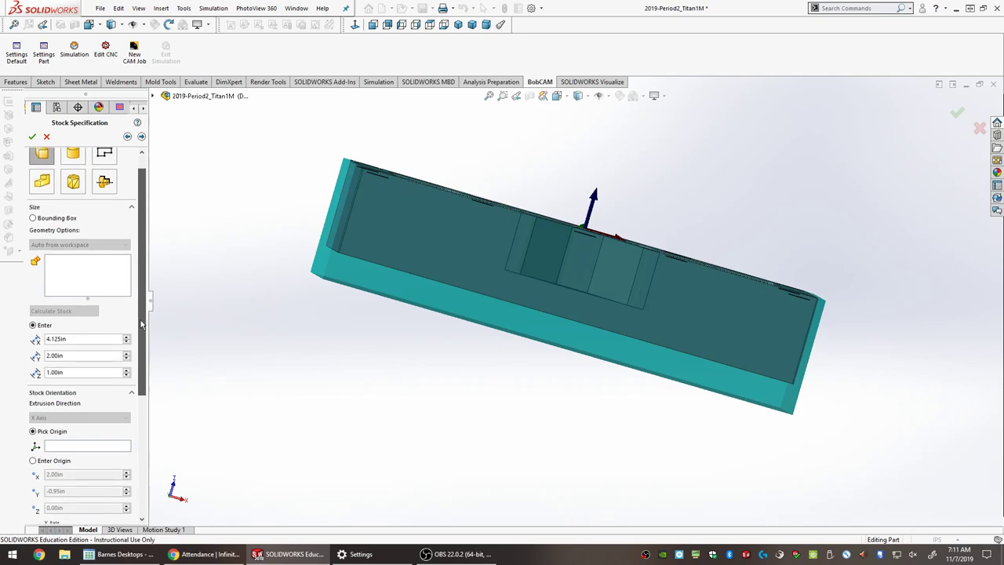
middle_click_drag(439, 408, 564, 282)
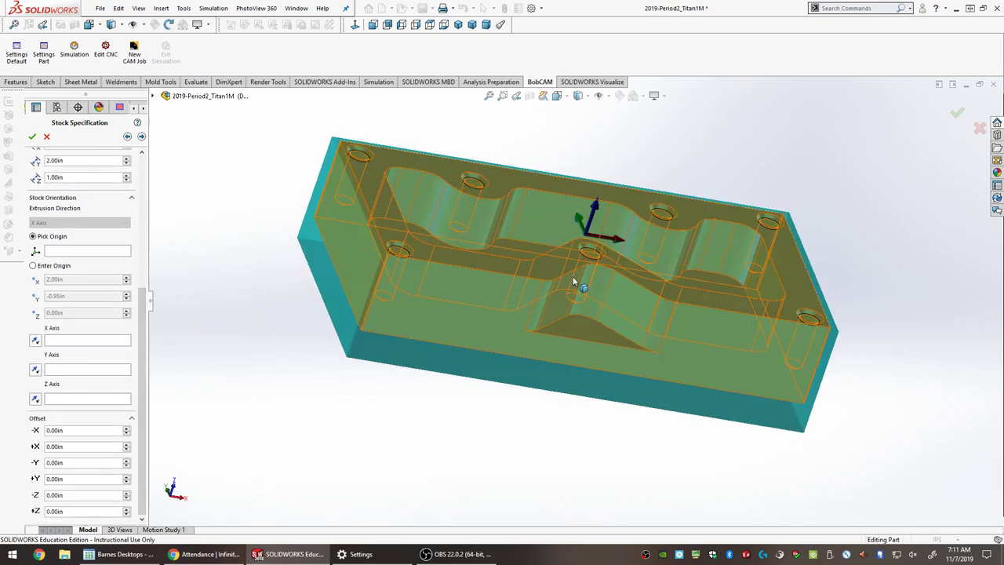
key("space")
left_click(466, 405)
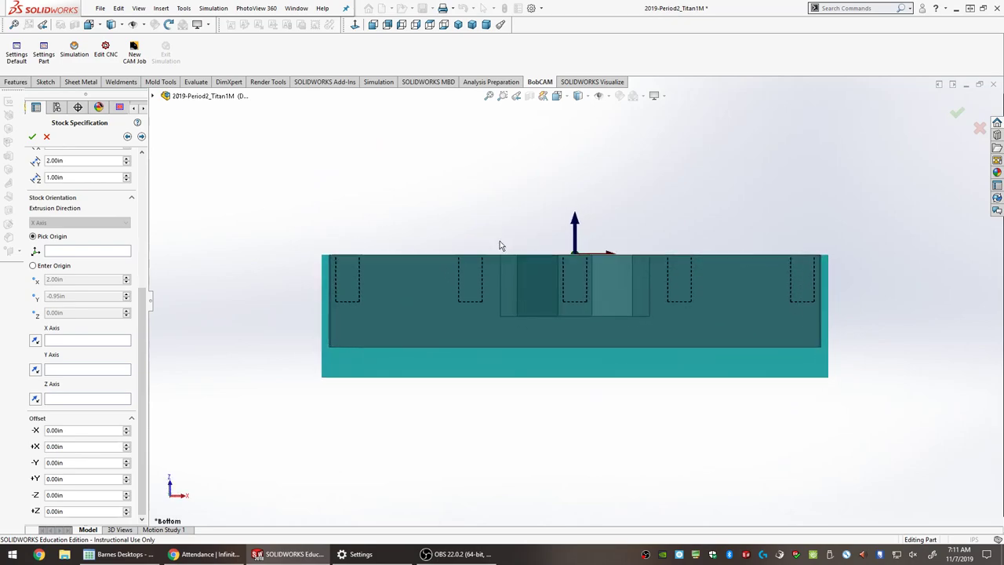
scroll(580, 272, "down", 6)
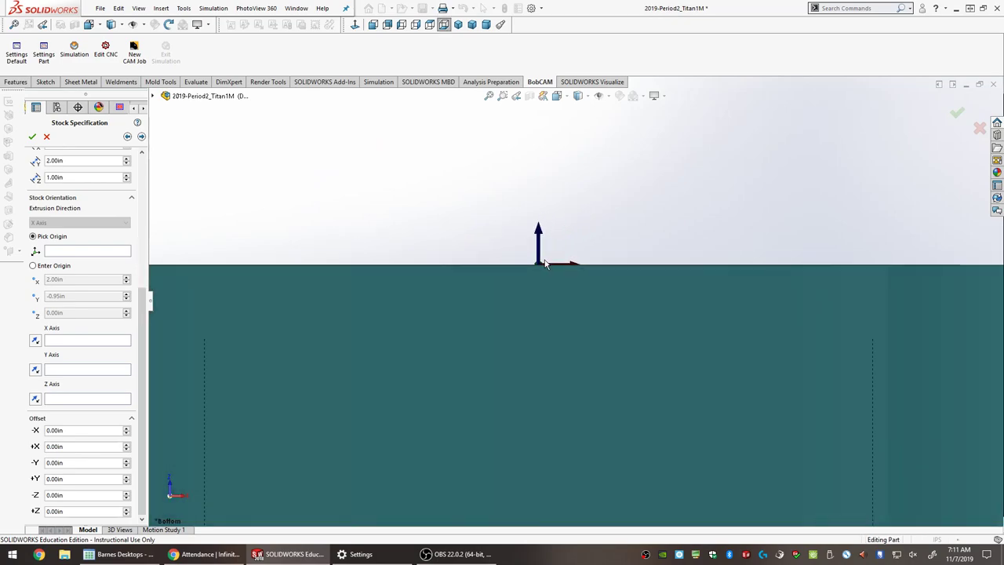
scroll(601, 310, "up", 5)
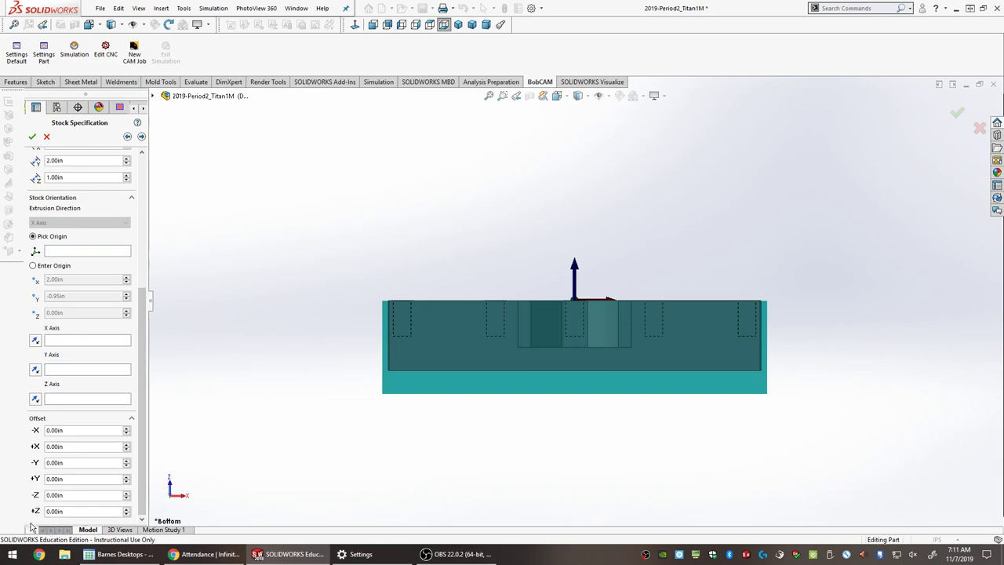
left_click_drag(41, 511, 3, 513)
type(".01")
left_click(72, 495)
scroll(601, 276, "down", 8)
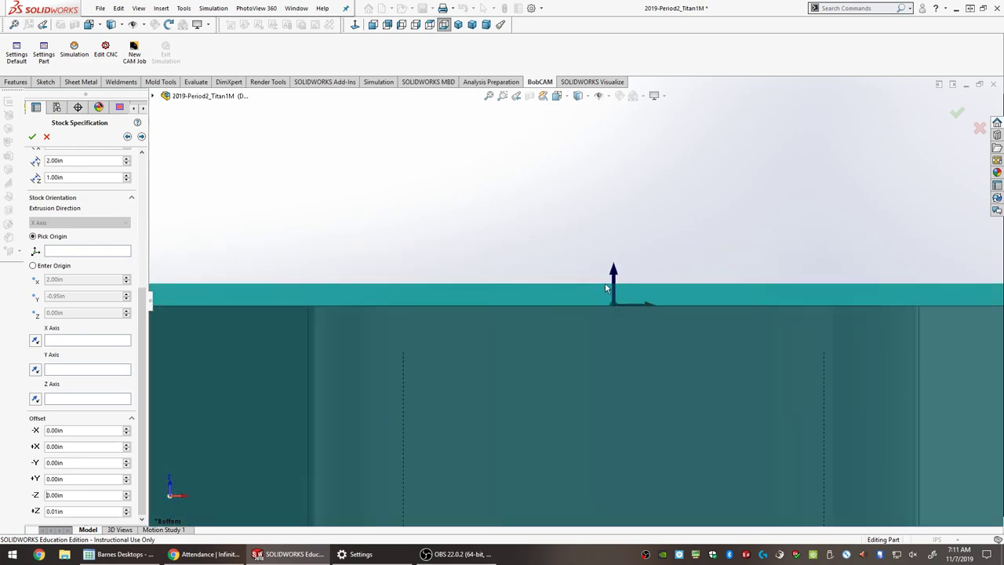
scroll(617, 292, "up", 6)
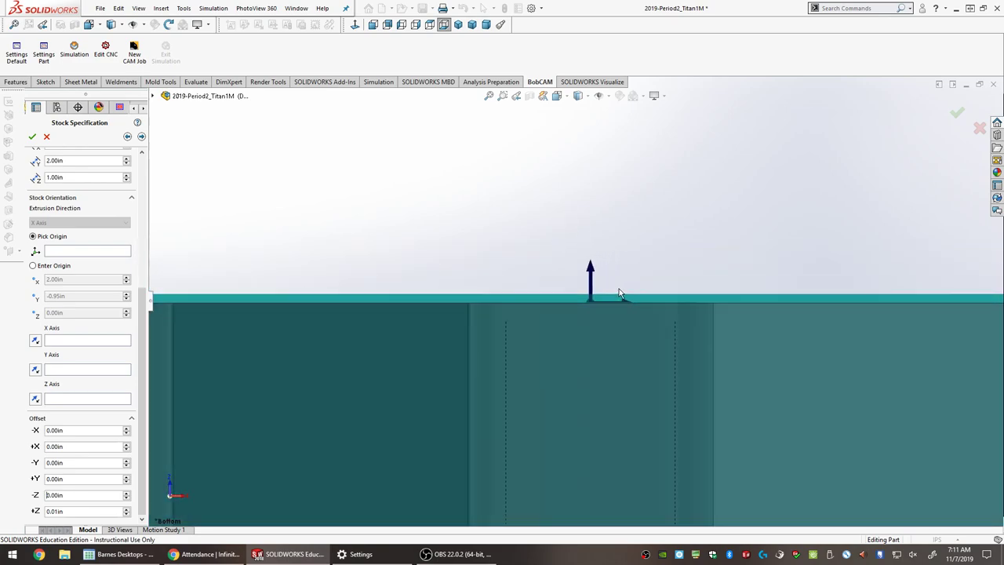
scroll(612, 370, "up", 1)
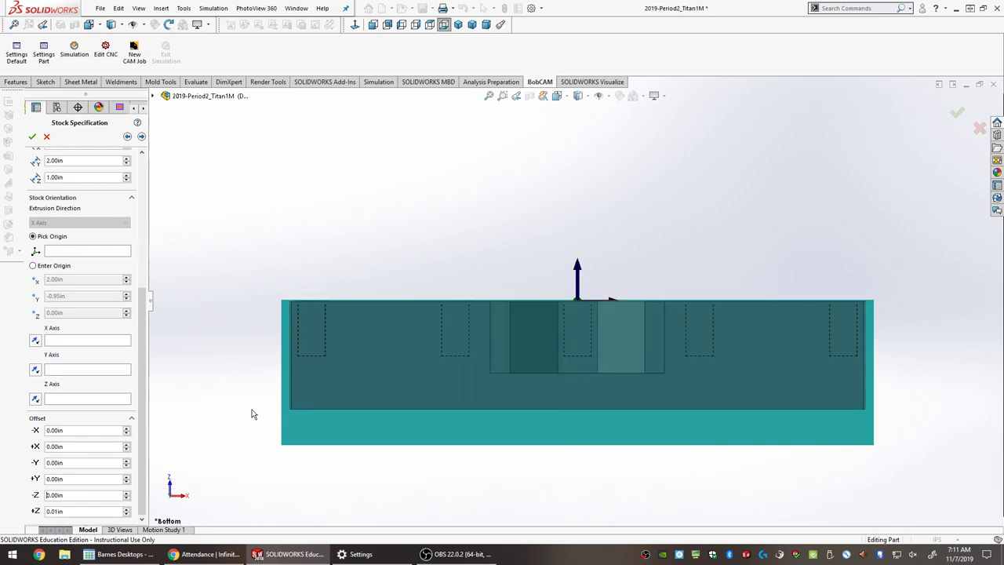
Set the stock's -Z offset to -0.01 in and proceed to the machine setup.
left_click_drag(88, 495, 22, 493)
type("-.01")
left_click(87, 481)
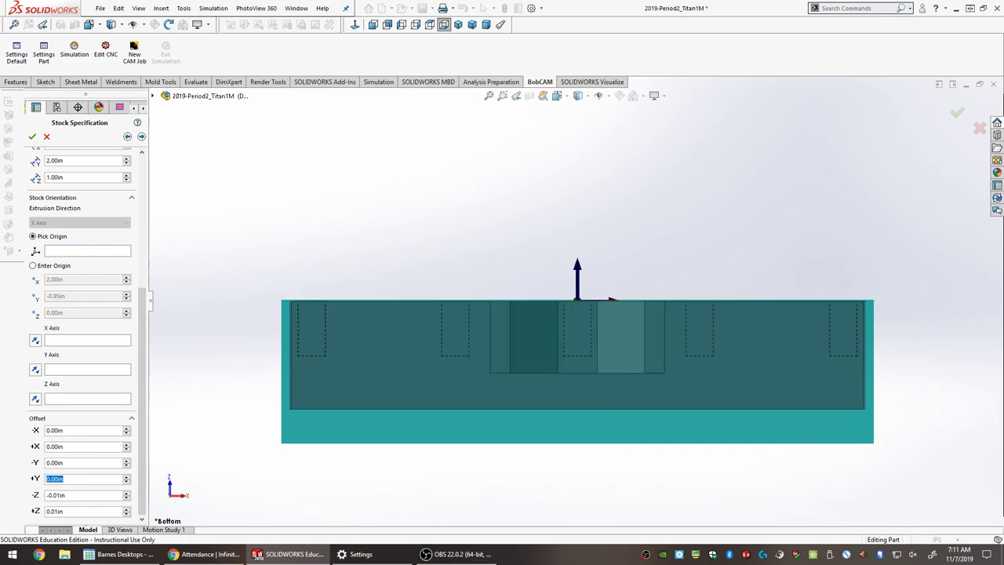
left_click(141, 137)
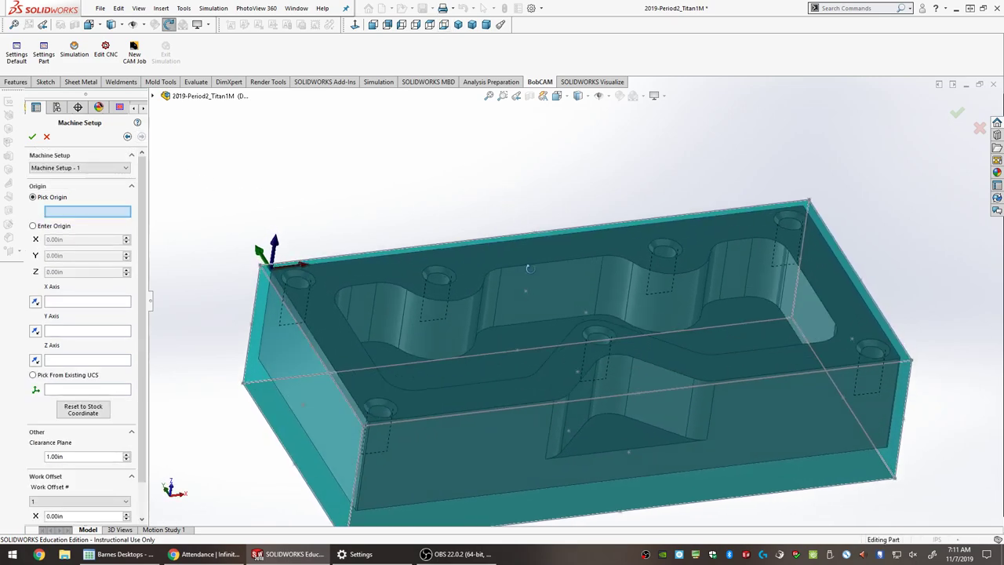
Place the machine setup origin at the center point of the stock's top face and accept the milling job.
scroll(530, 268, "down", 2)
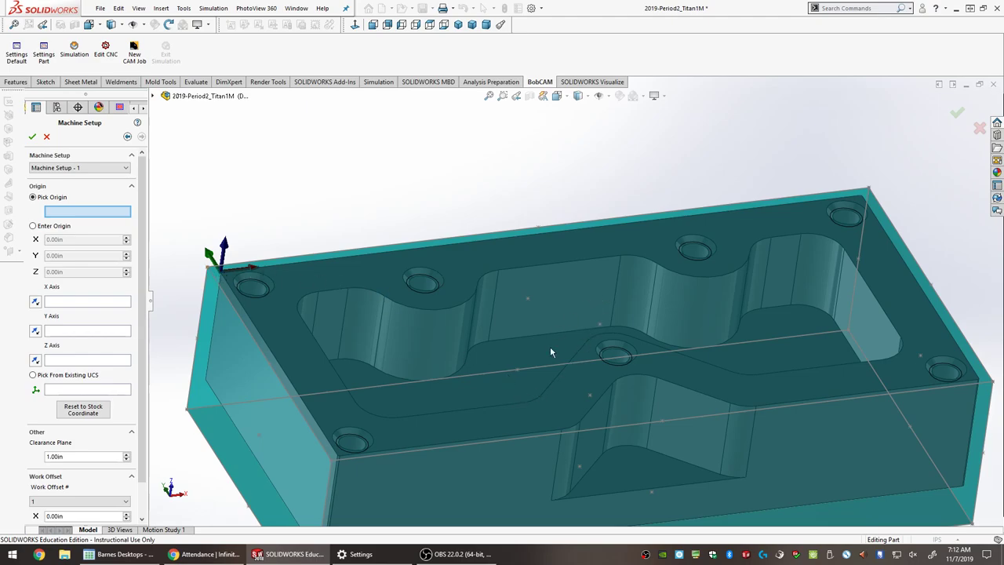
middle_click_drag(634, 370, 621, 321)
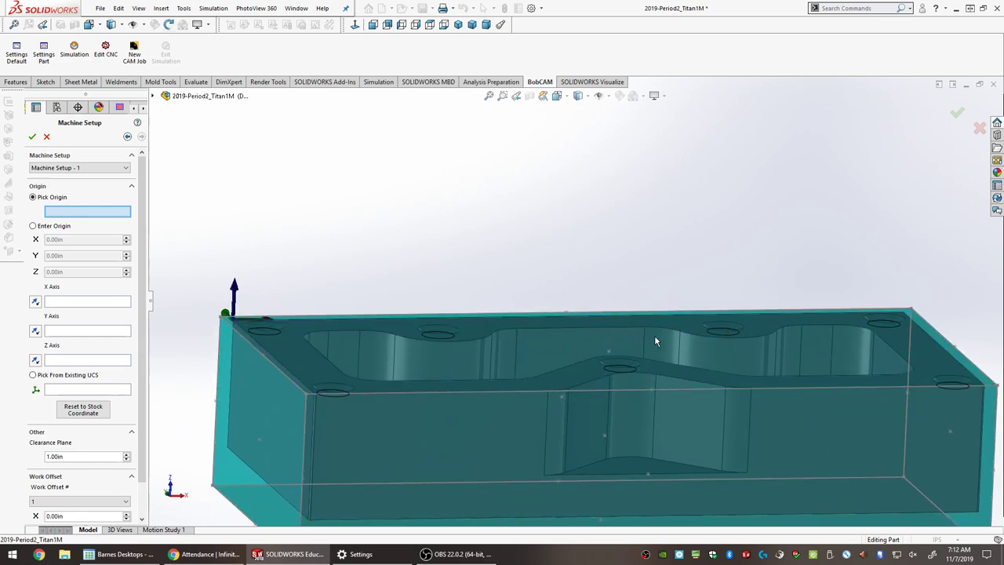
left_click(610, 352)
middle_click_drag(605, 373, 620, 349)
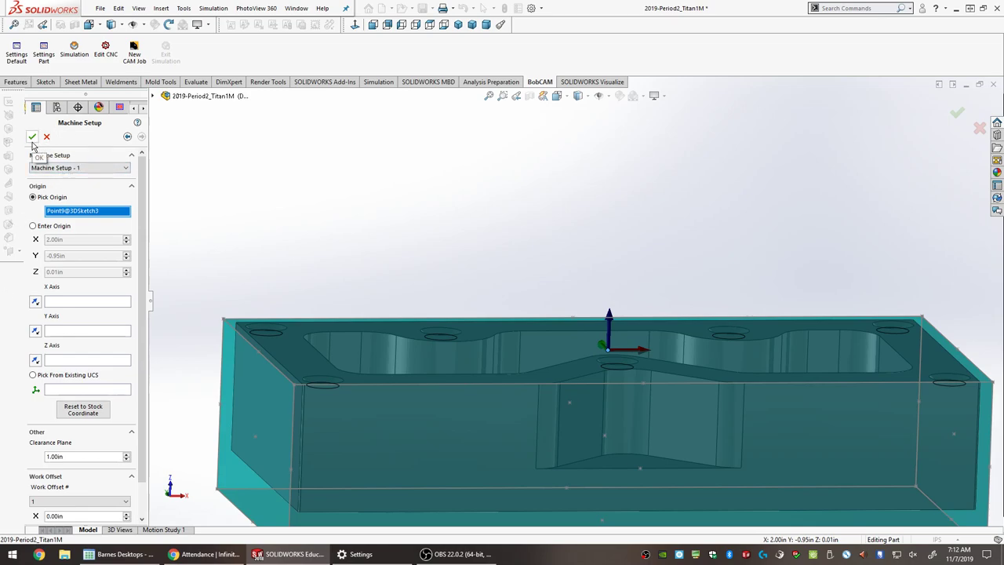
left_click(581, 374)
key("Return")
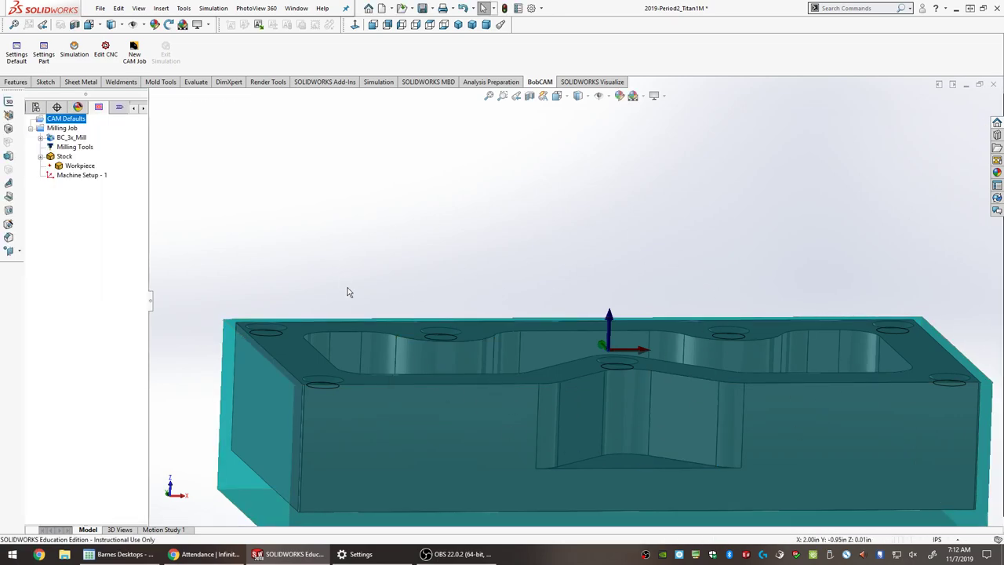
mouse_move(777, 293)
middle_mouse_down()
mouse_move(773, 377)
mouse_move(832, 285)
mouse_move(748, 325)
mouse_move(749, 274)
mouse_move(764, 298)
middle_mouse_up()
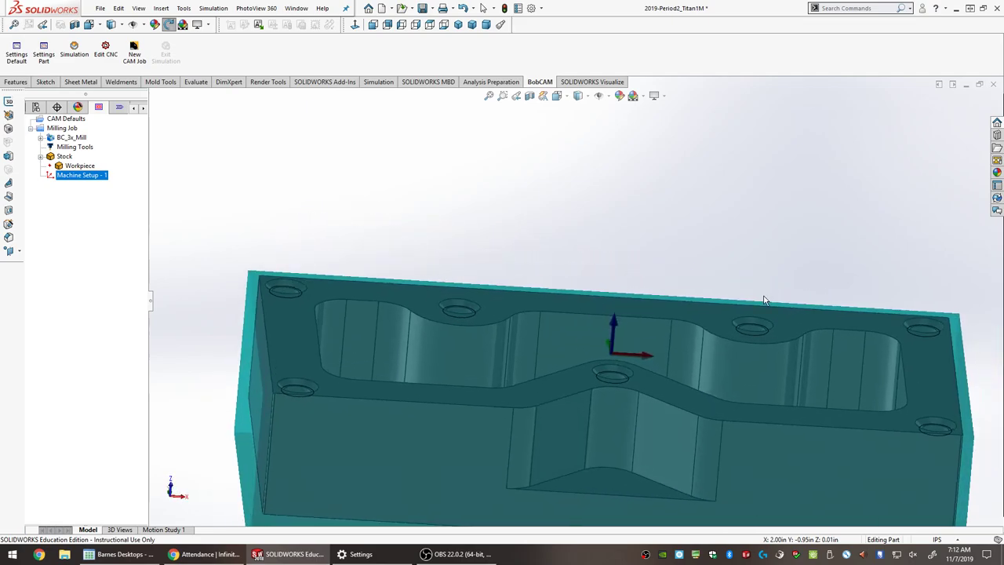
Examine the part, its surrounding stock and the machining origin from several angles, finishing in the standard Front view.
middle_click_drag(611, 332, 680, 357)
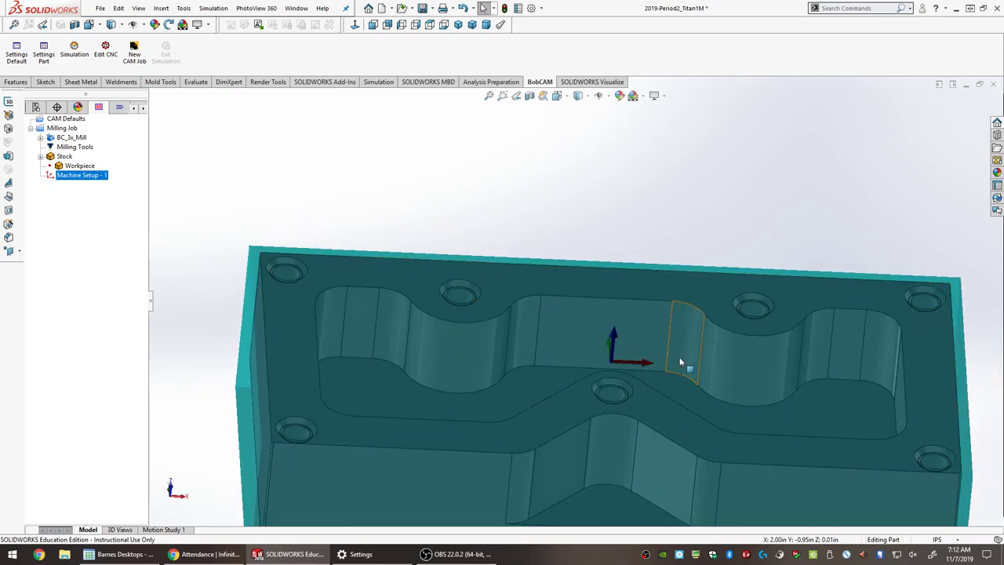
key("space")
left_click(484, 301)
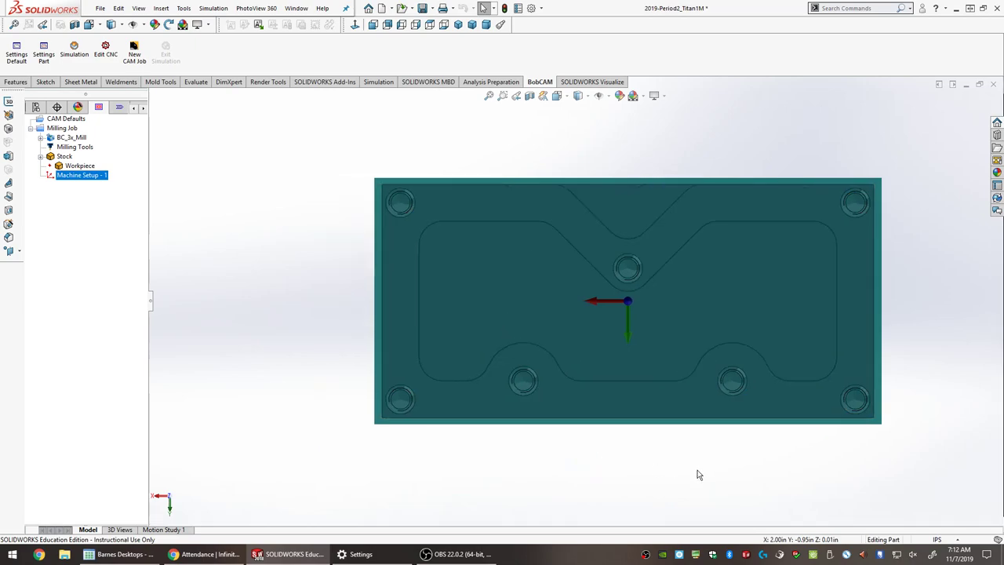
key("Right")
key("Right")
key("Right")
key("Right")
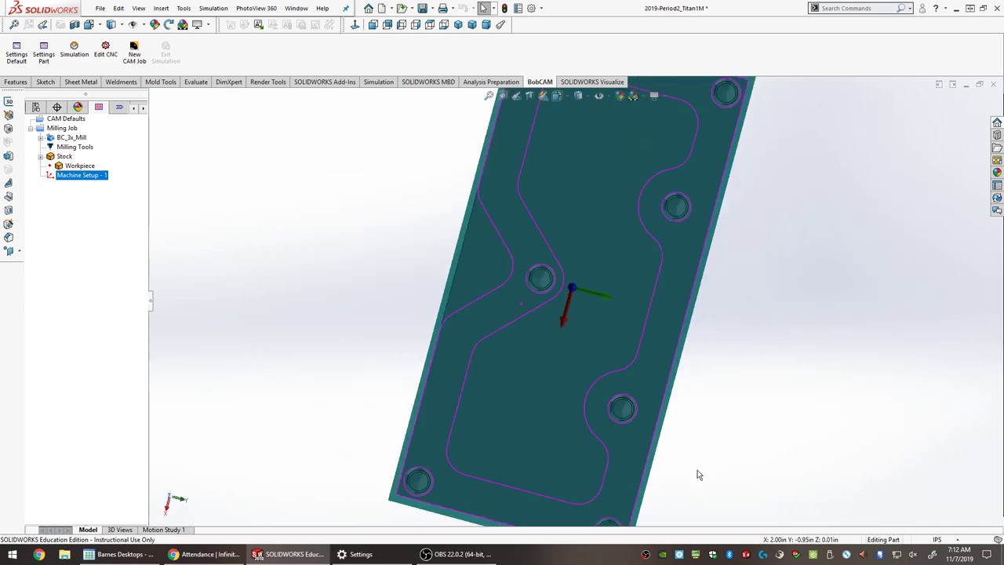
key("ctrl+1")
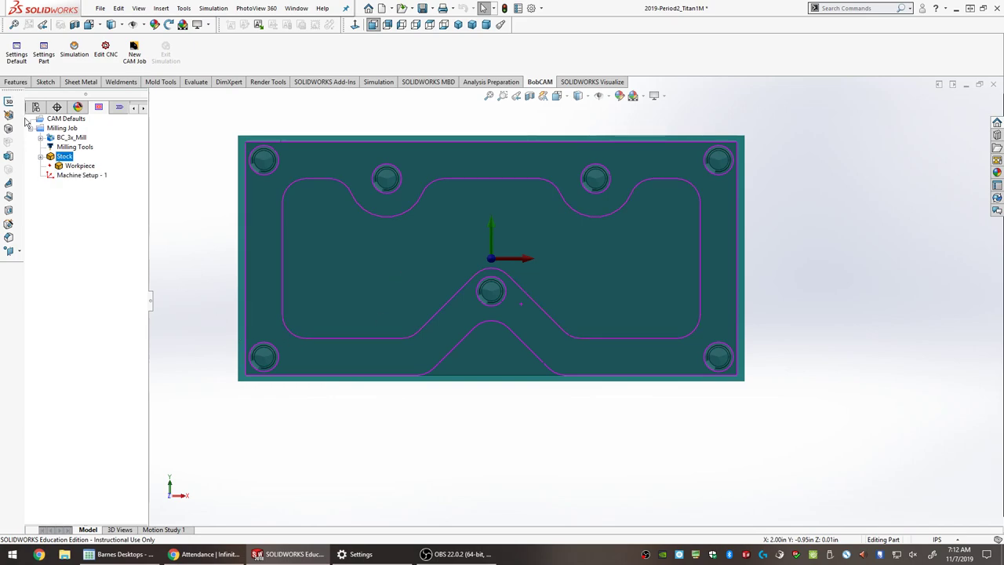
key("Home")
key("End")
key("Home")
key("Down")
key("Down")
key("Down")
key("Down")
key("End")
key("Up")
key("Up")
key("Up")
key("Up")
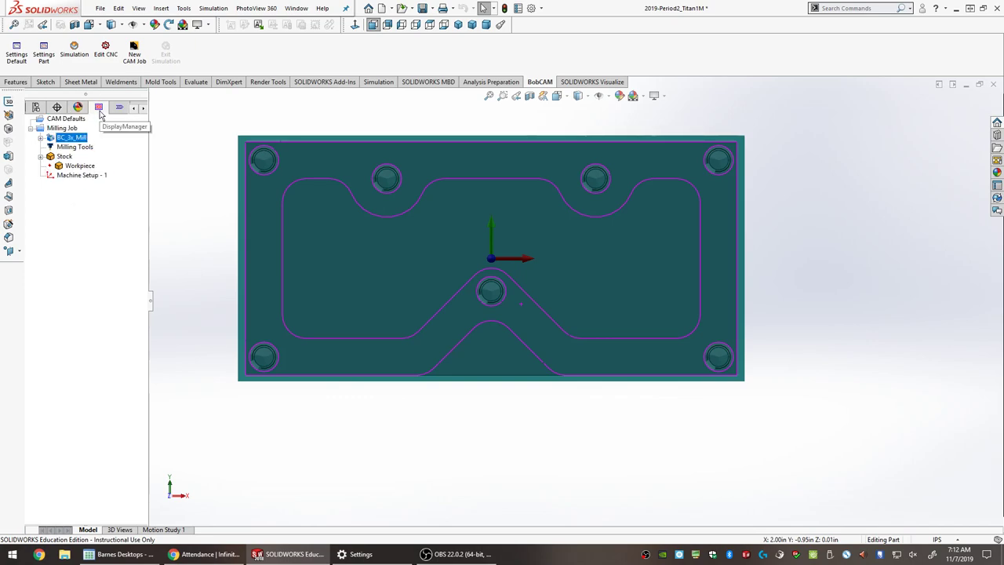
left_click(93, 166)
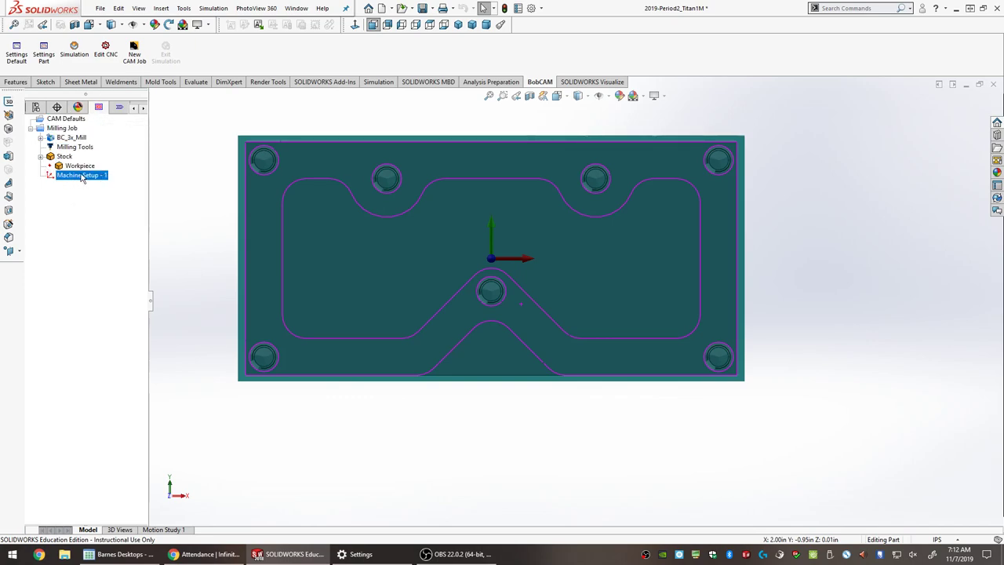
left_click(88, 148)
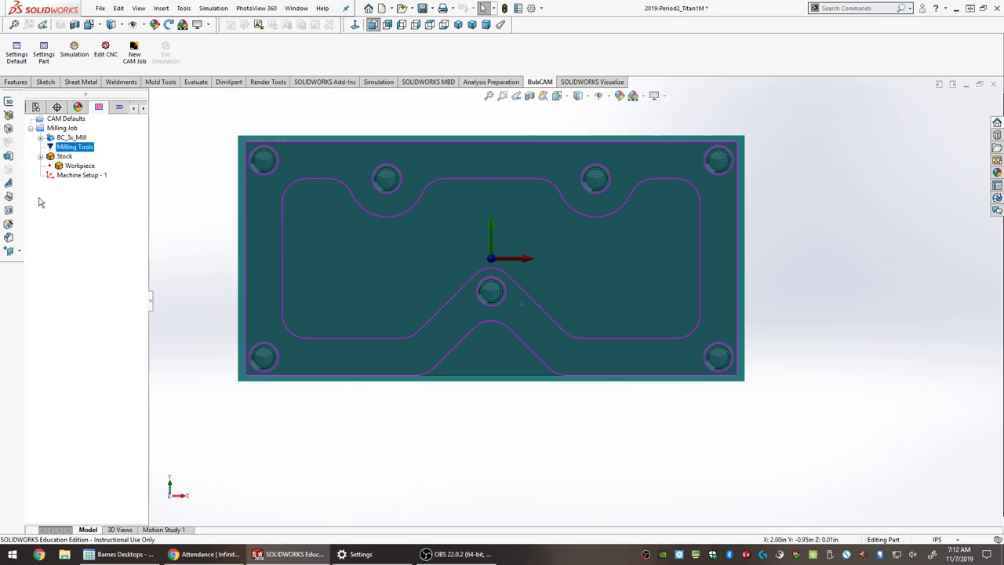
left_click(77, 165)
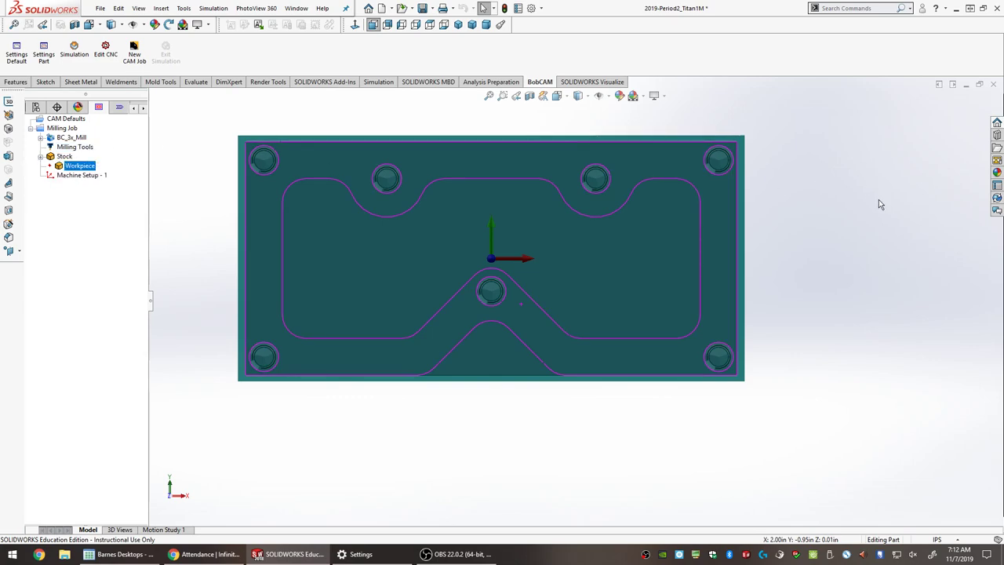
Add a Mill 2 Axis feature to Machine Setup - 1, using the part's top face as its geometry, and proceed to the feature parameters.
left_click(80, 175)
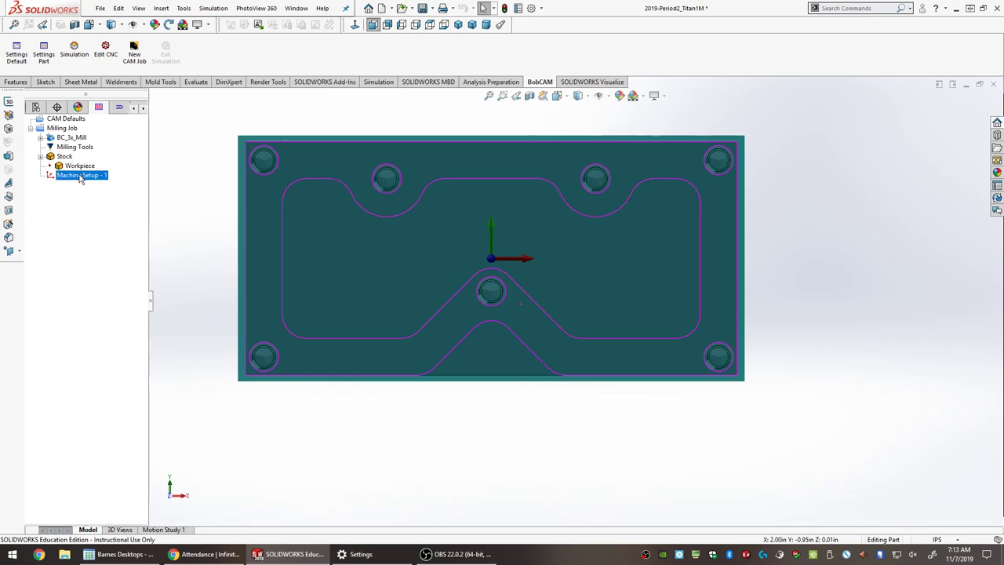
right_click(80, 178)
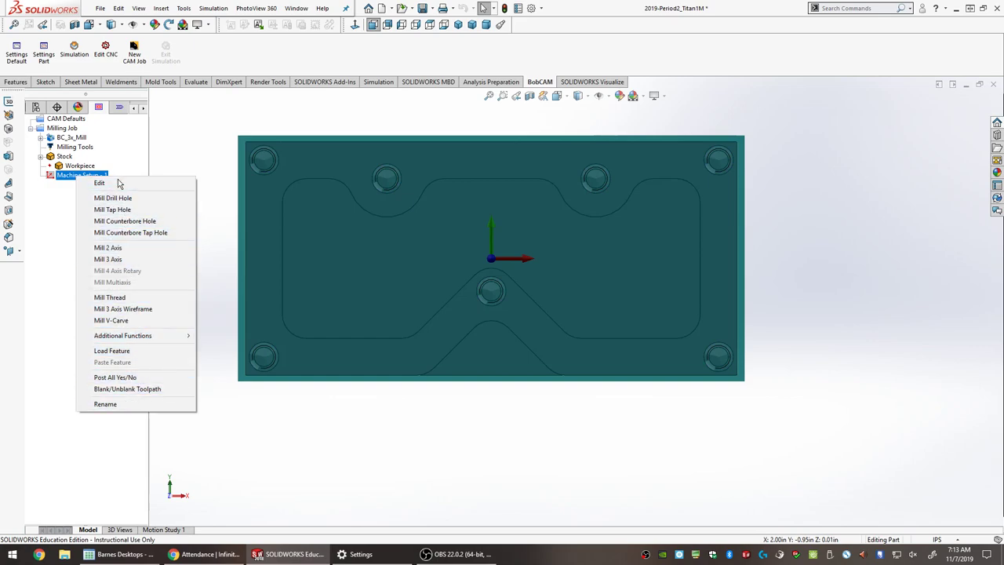
left_click(119, 250)
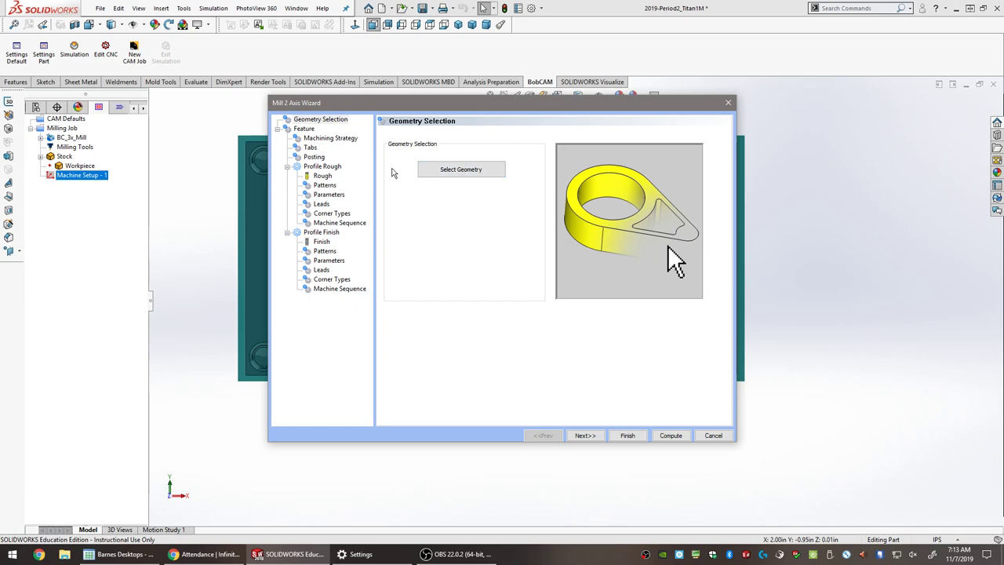
left_click(449, 173)
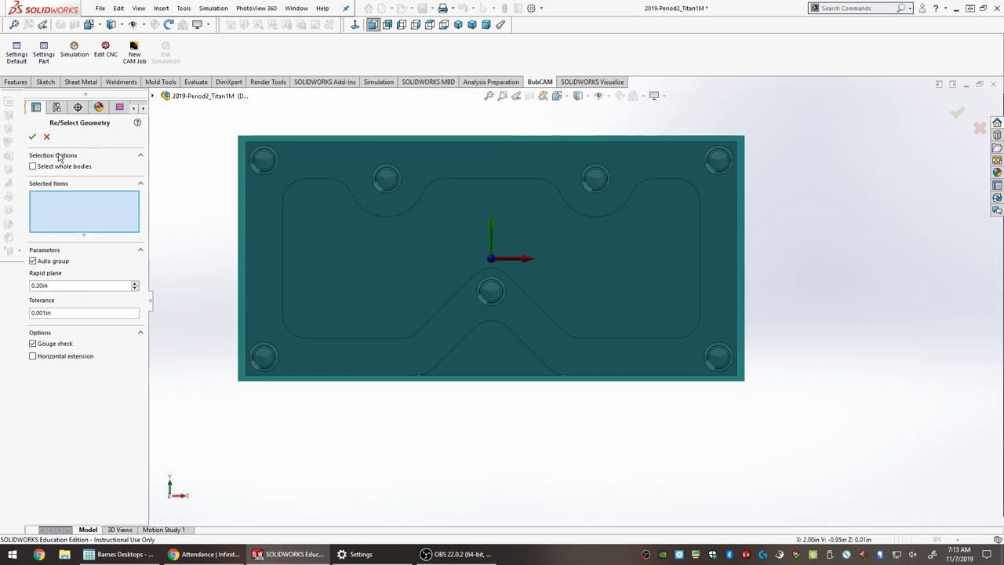
middle_click_drag(453, 446, 479, 453)
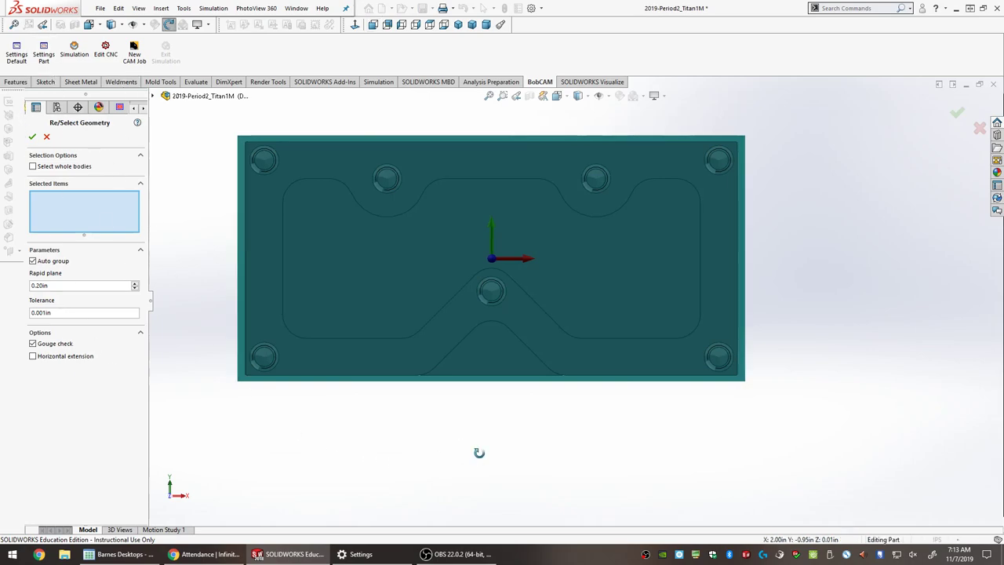
mouse_move(459, 553)
left_click(650, 175)
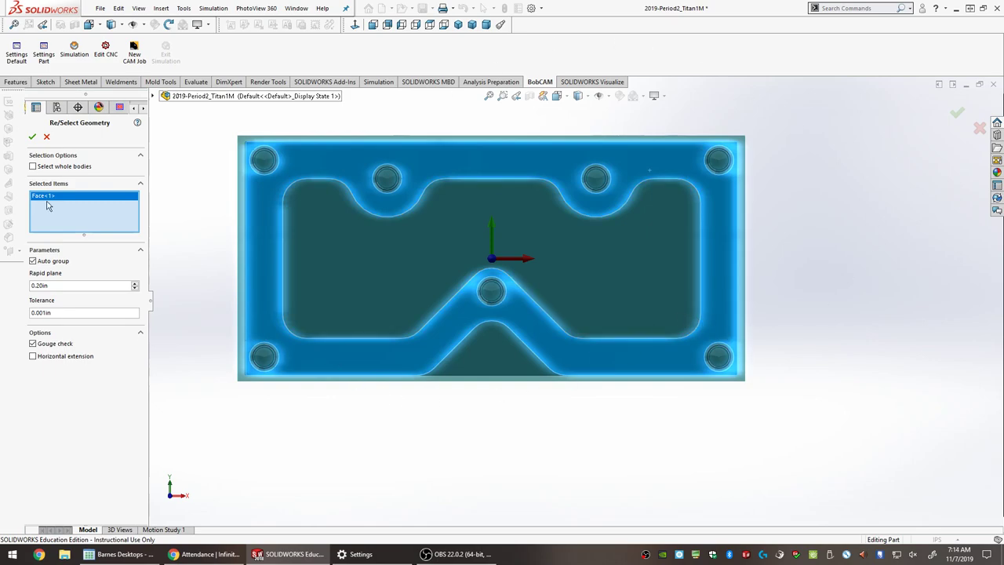
left_click(33, 137)
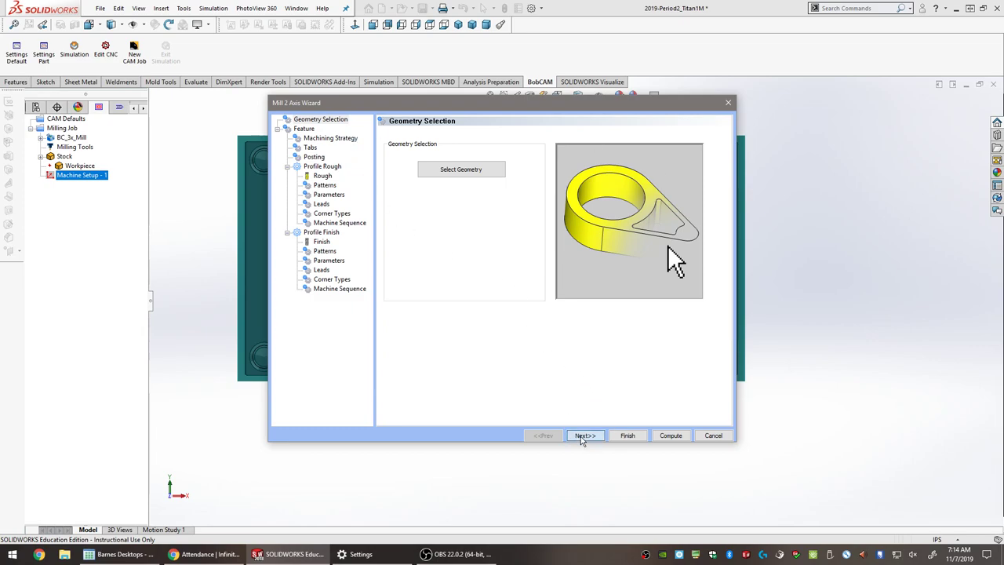
left_click(582, 437)
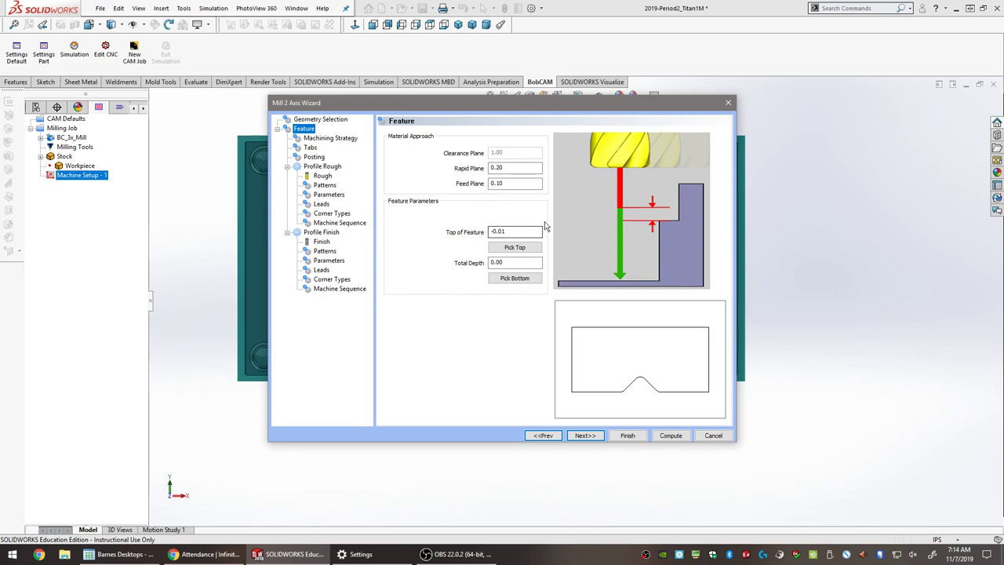
Set the top of feature to 0 and define the total depth by picking an edge of the part's top face as the bottom.
double_click(528, 230)
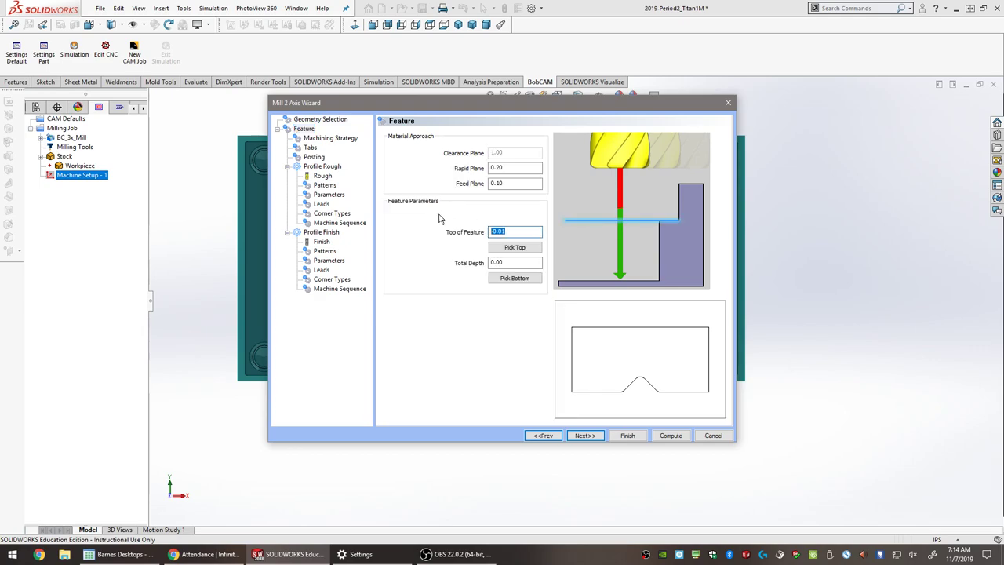
type("0")
left_click(529, 265)
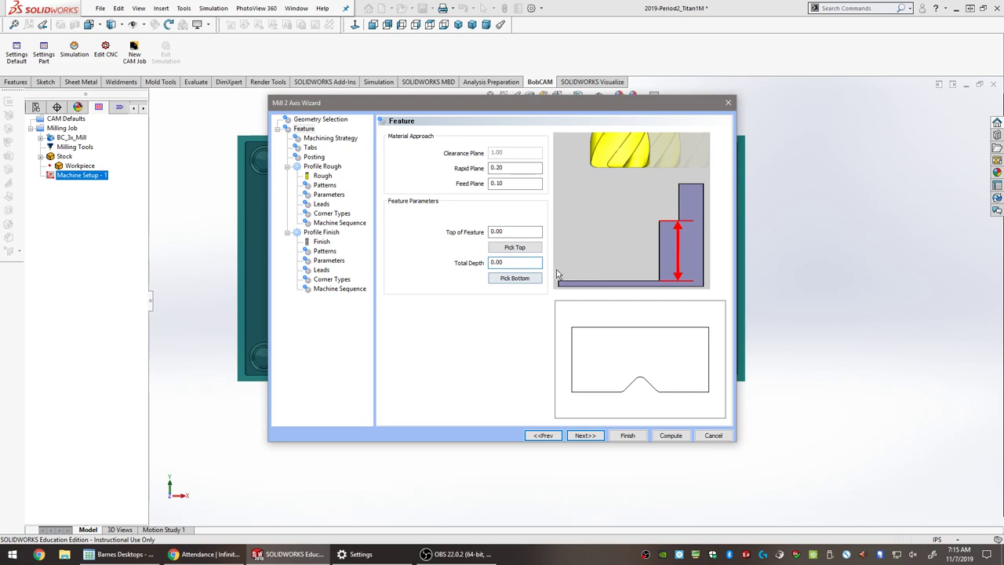
left_click(496, 284)
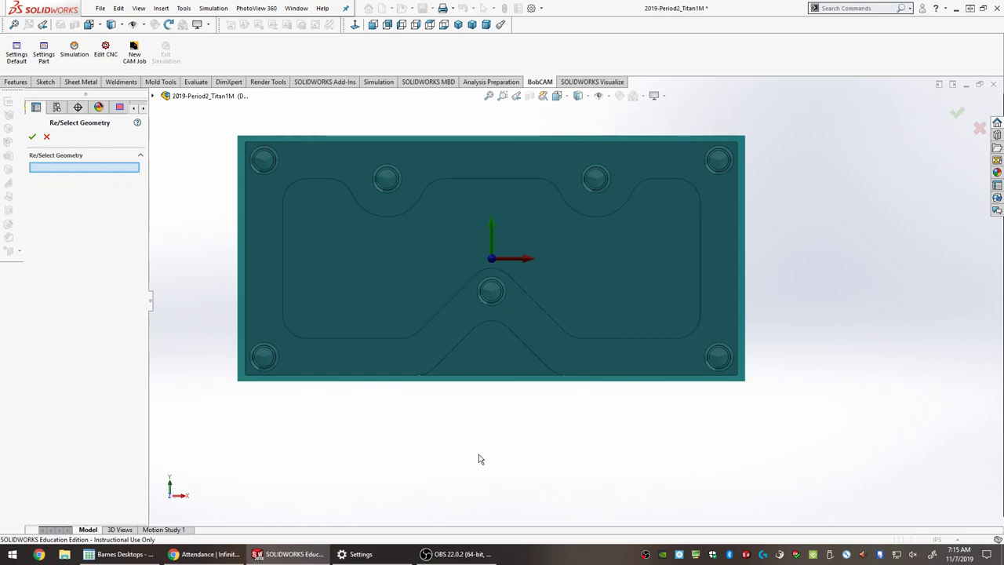
middle_click_drag(478, 419, 475, 318)
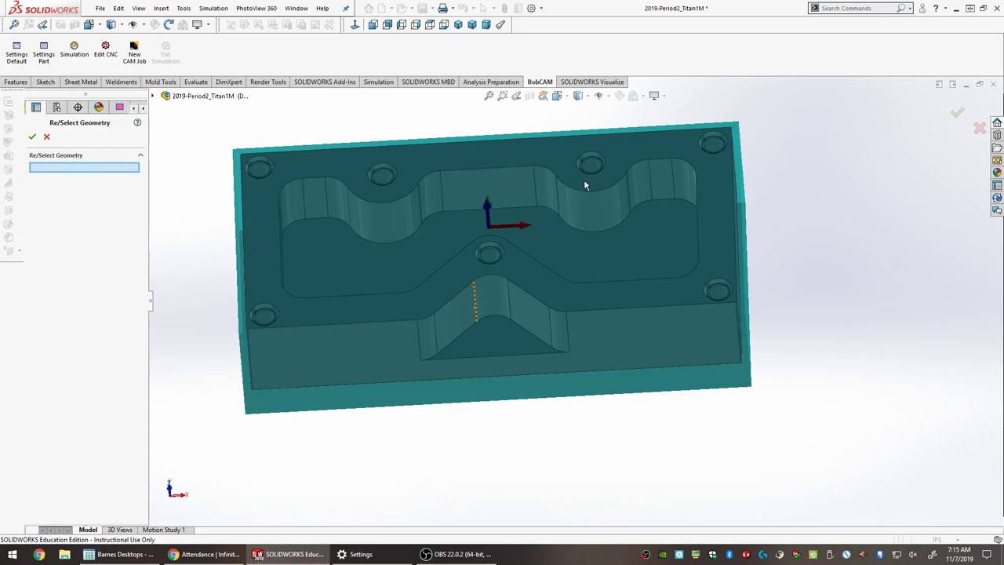
left_click(537, 265)
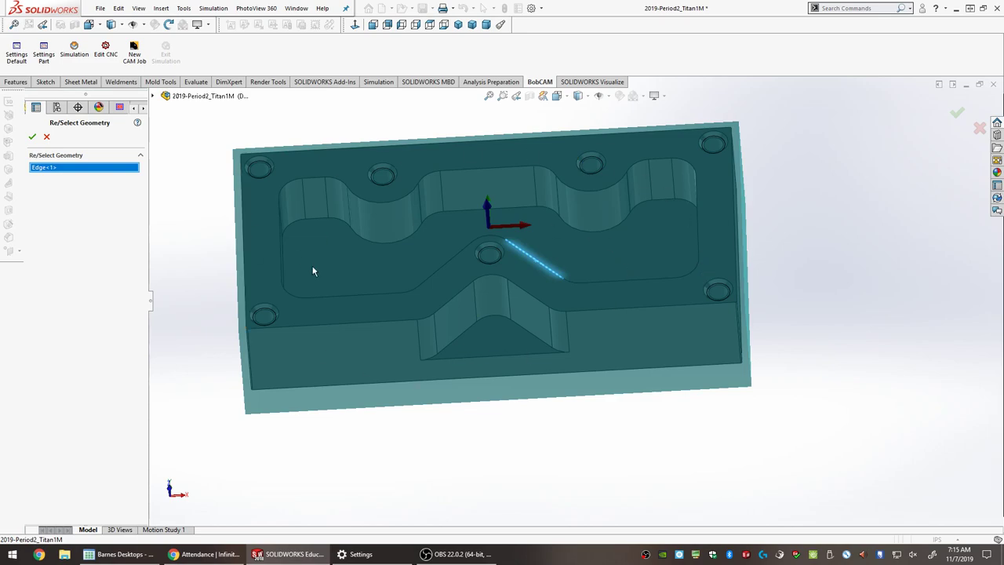
left_click(32, 138)
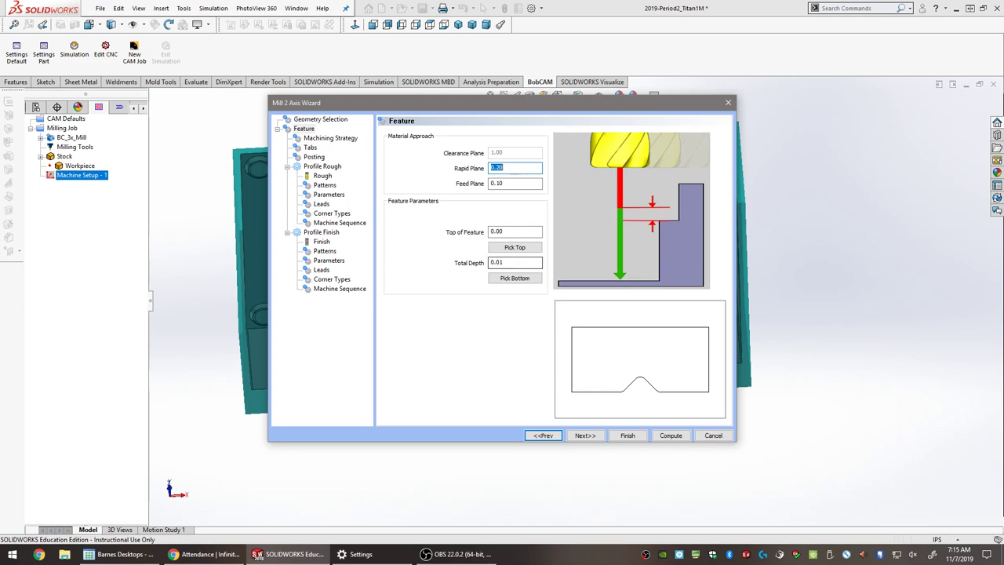
left_click(581, 437)
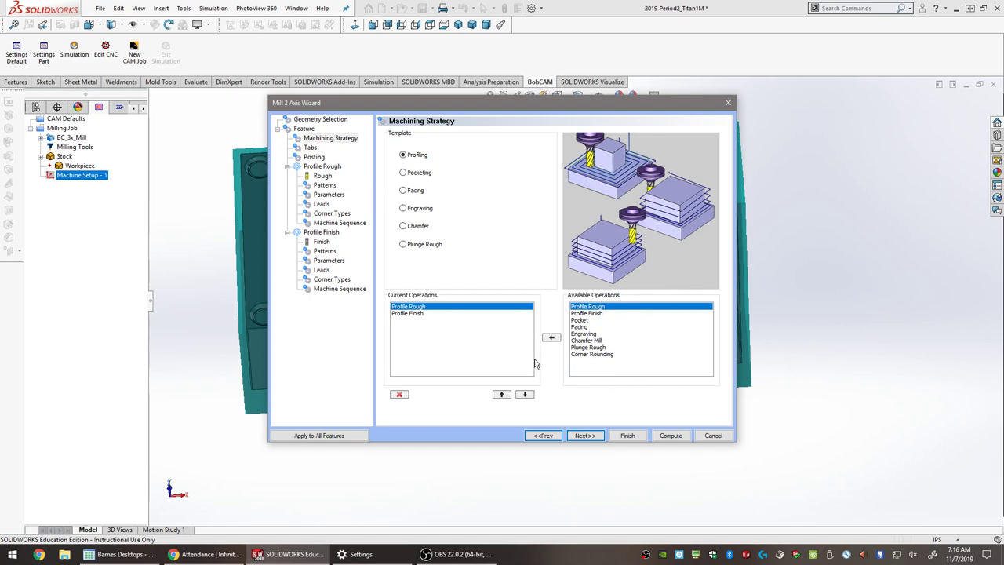
Apply the Facing template with Facing as the only operation, and continue past Tabs and Posting to the Rough tool settings.
left_click(416, 191)
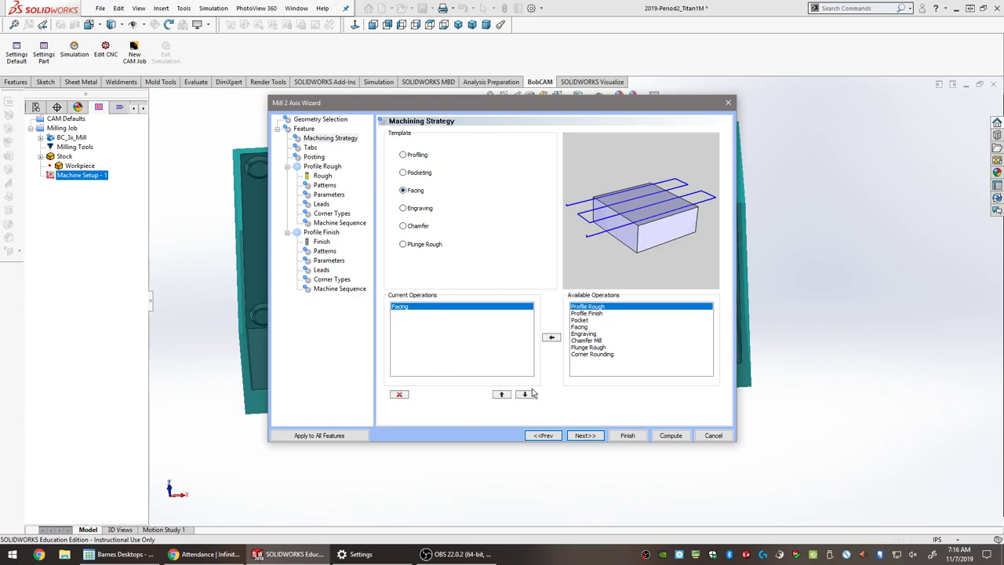
left_click(398, 394)
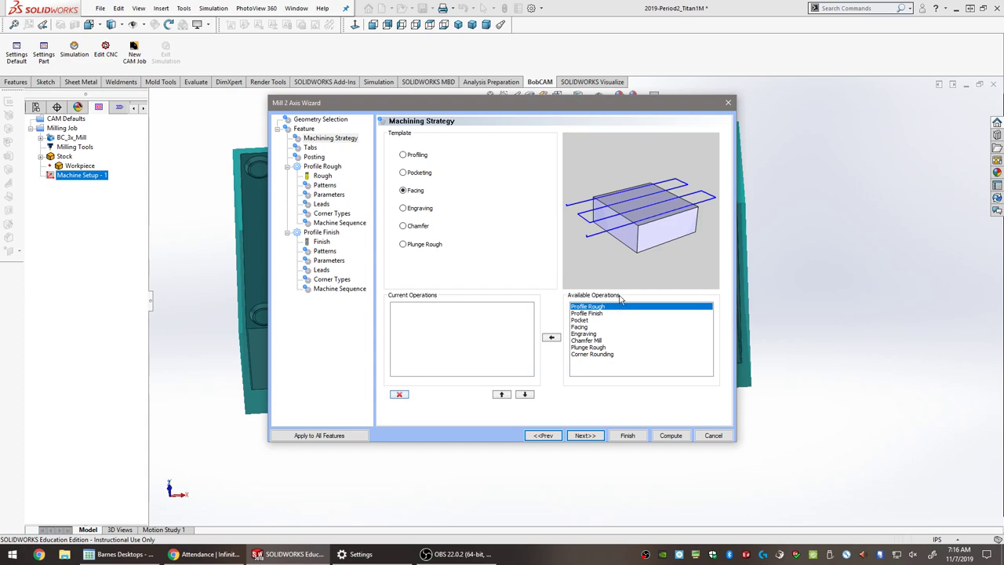
left_click(582, 327)
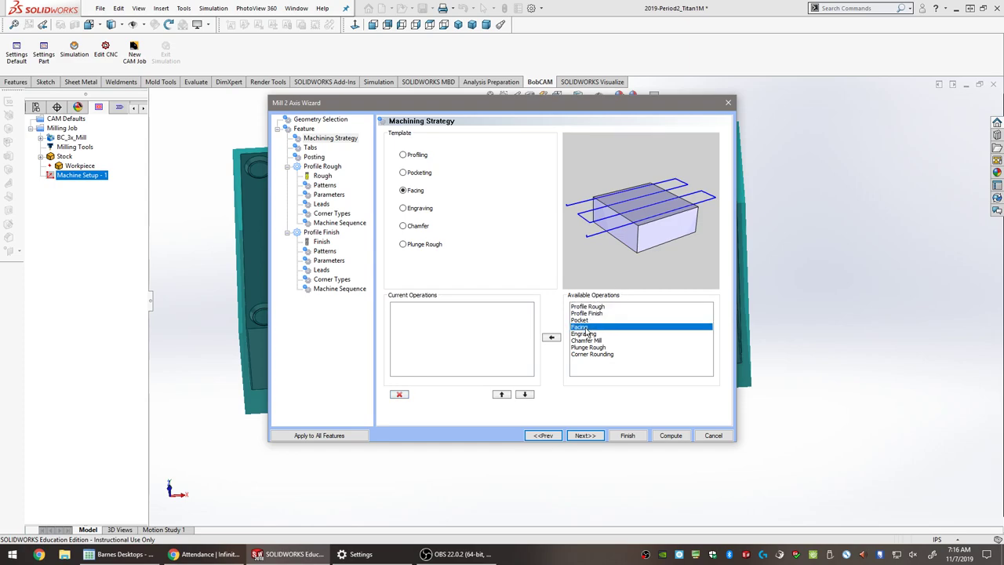
left_click(553, 338)
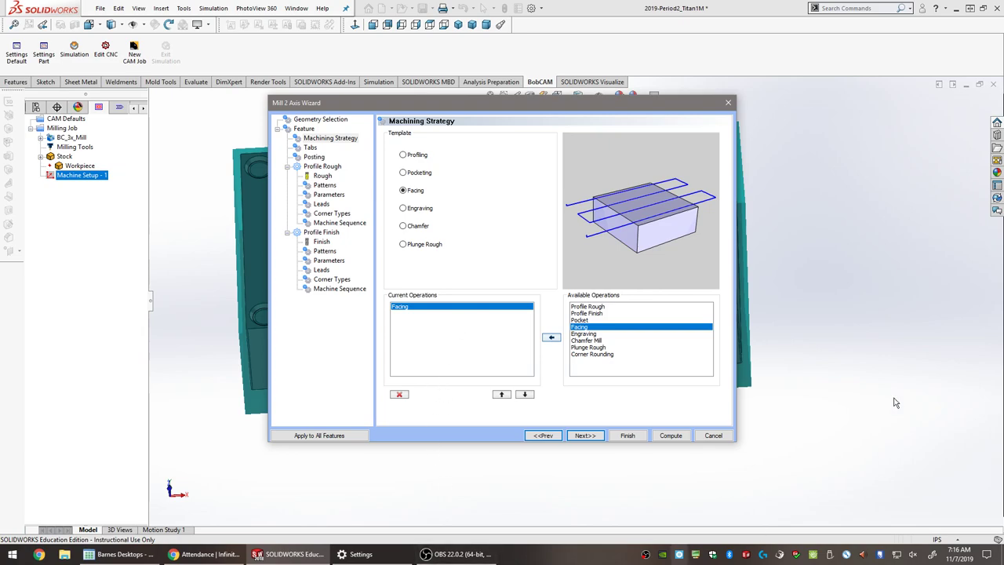
left_click(584, 437)
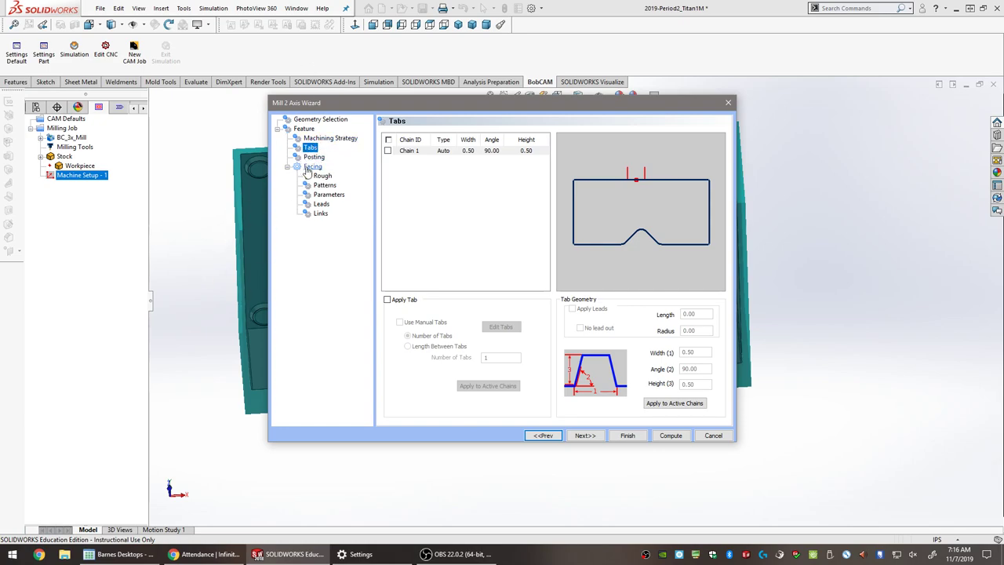
left_click(585, 437)
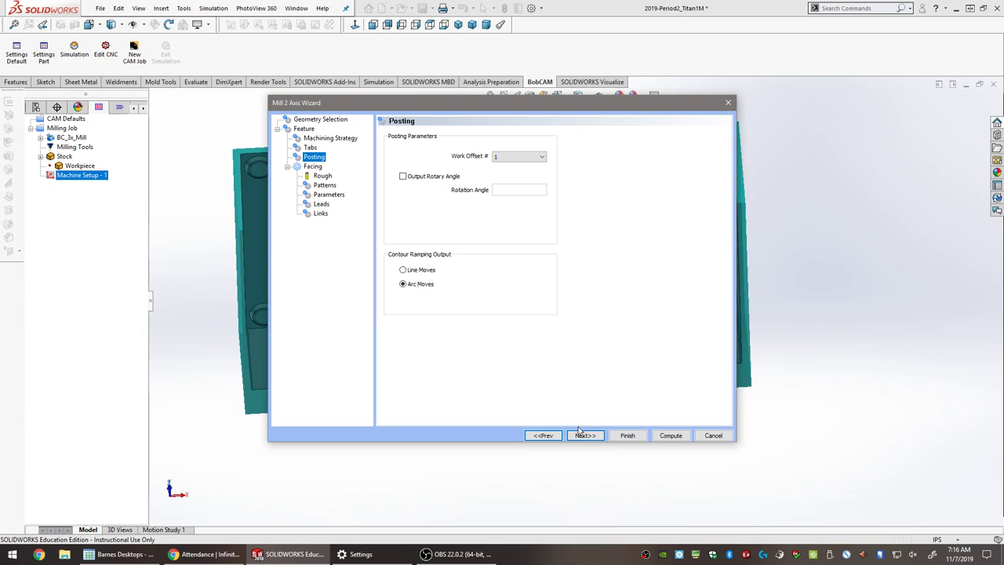
left_click(584, 436)
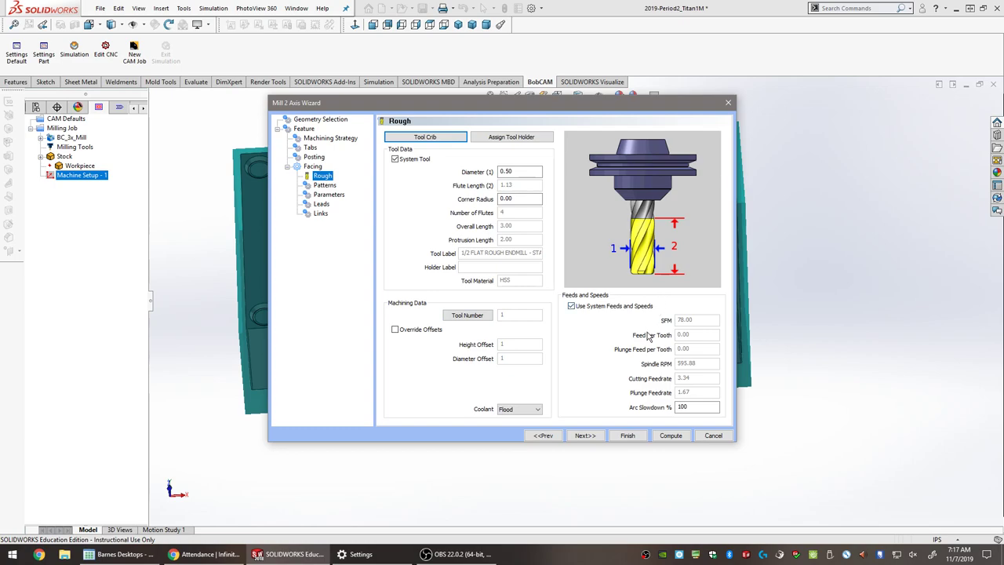
Import the New Mill.mtcribs tool crib from the BobCAM folder on the DATA (S:) drive into the job's tool crib.
left_click(450, 138)
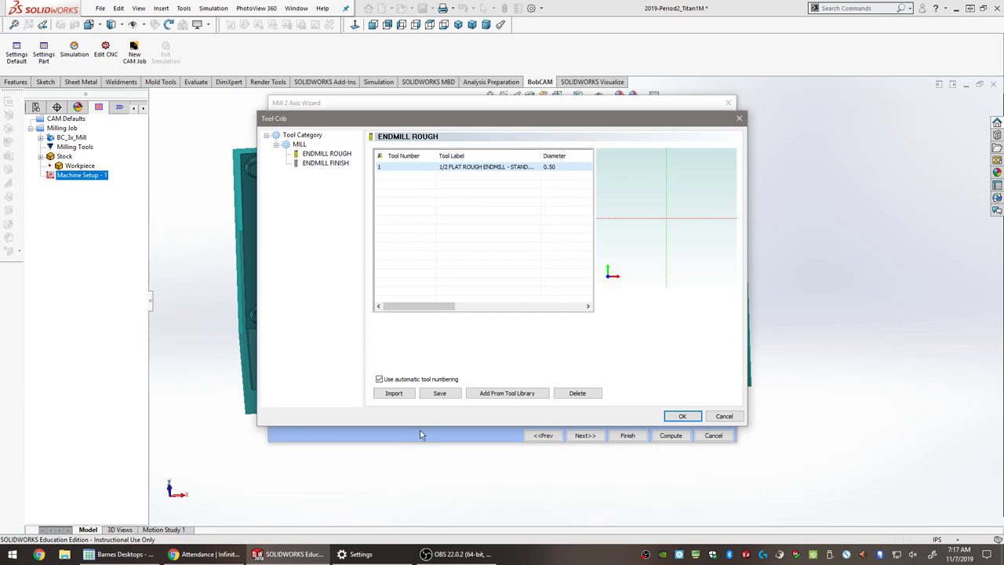
left_click(401, 394)
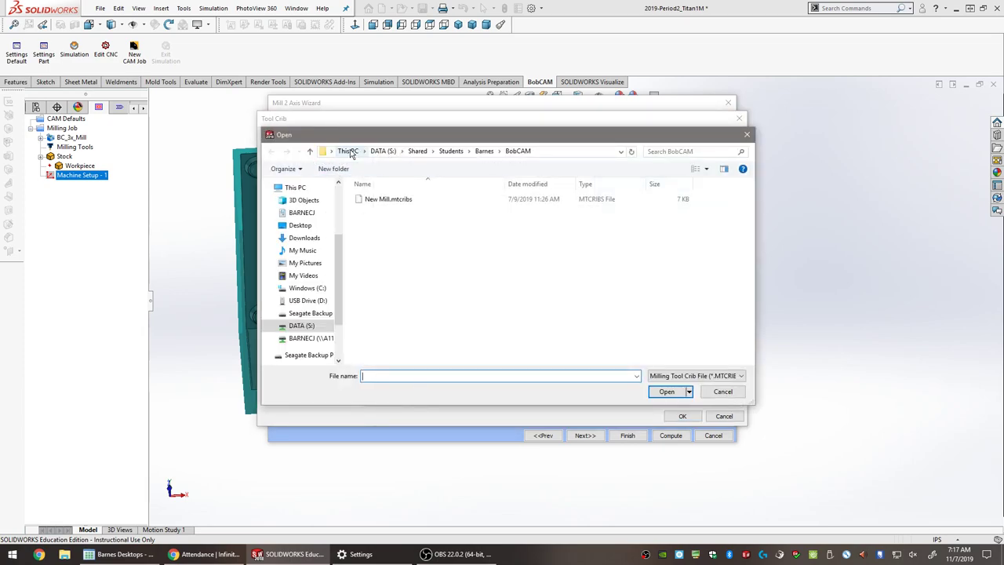
left_click(348, 150)
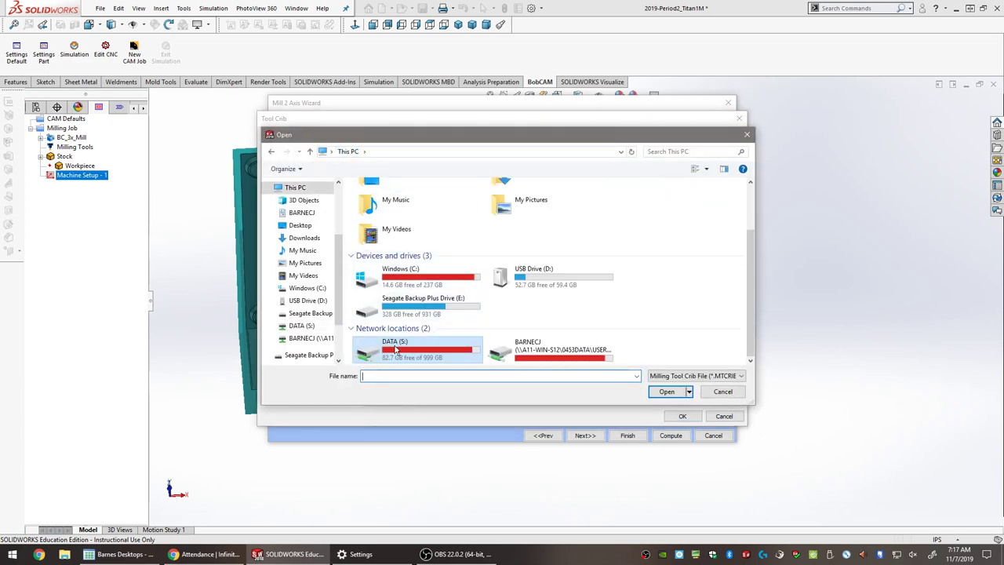
double_click(392, 347)
double_click(375, 210)
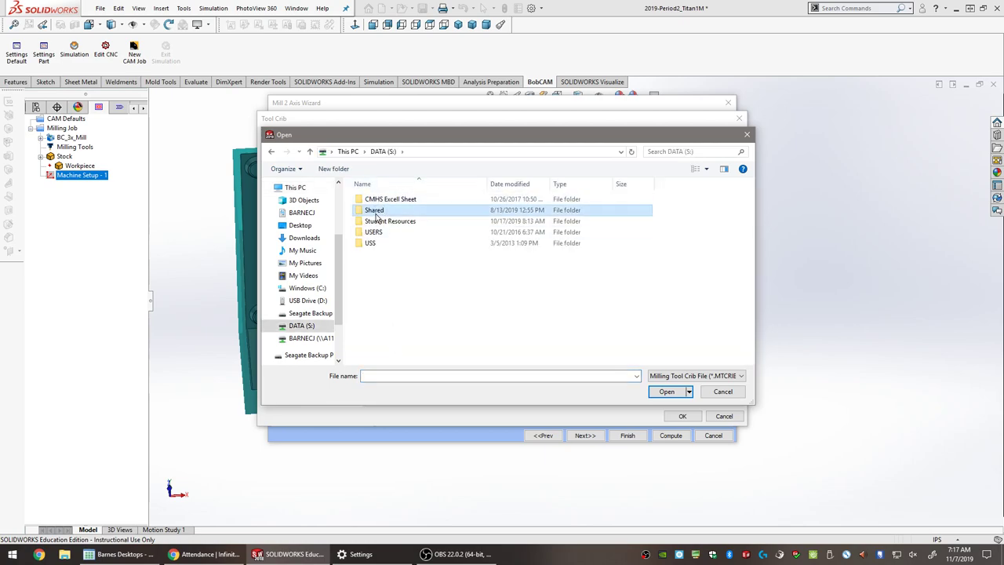
double_click(377, 242)
double_click(374, 199)
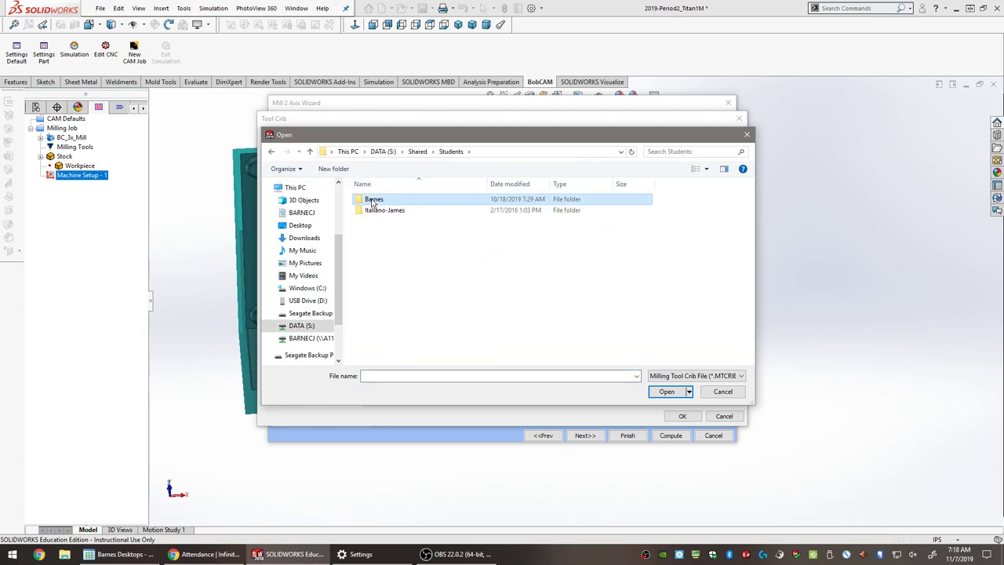
double_click(387, 210)
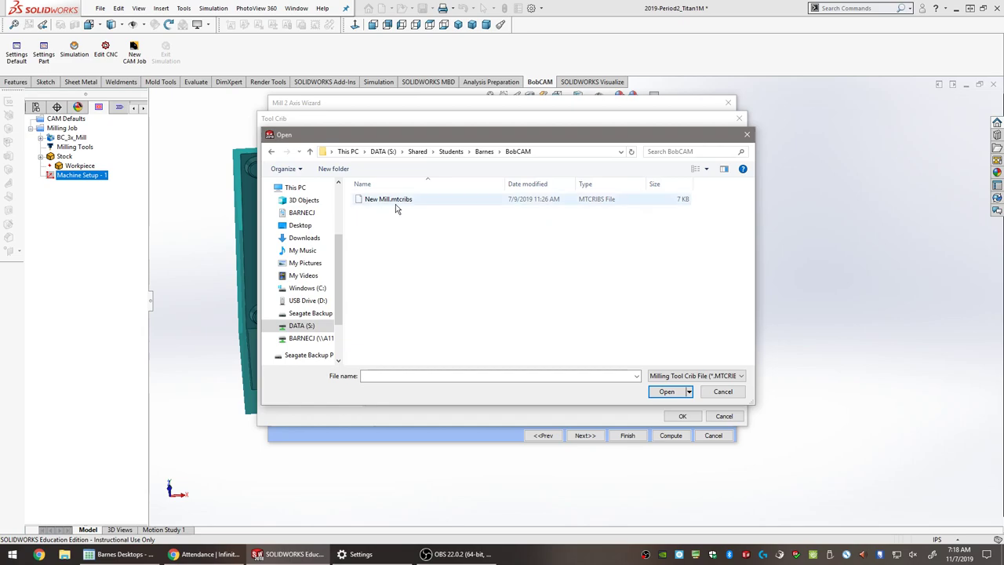
left_click(396, 202)
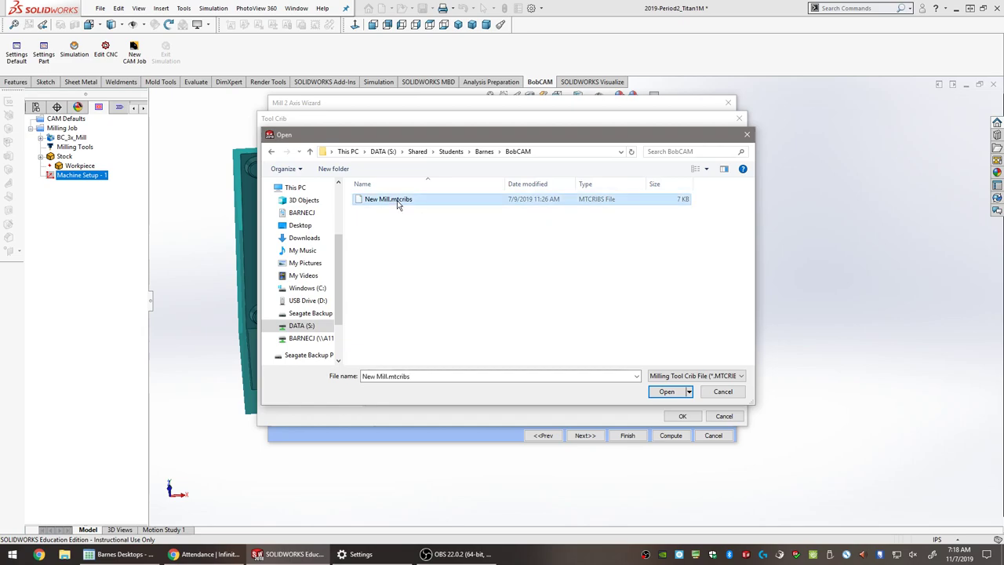
left_click(666, 391)
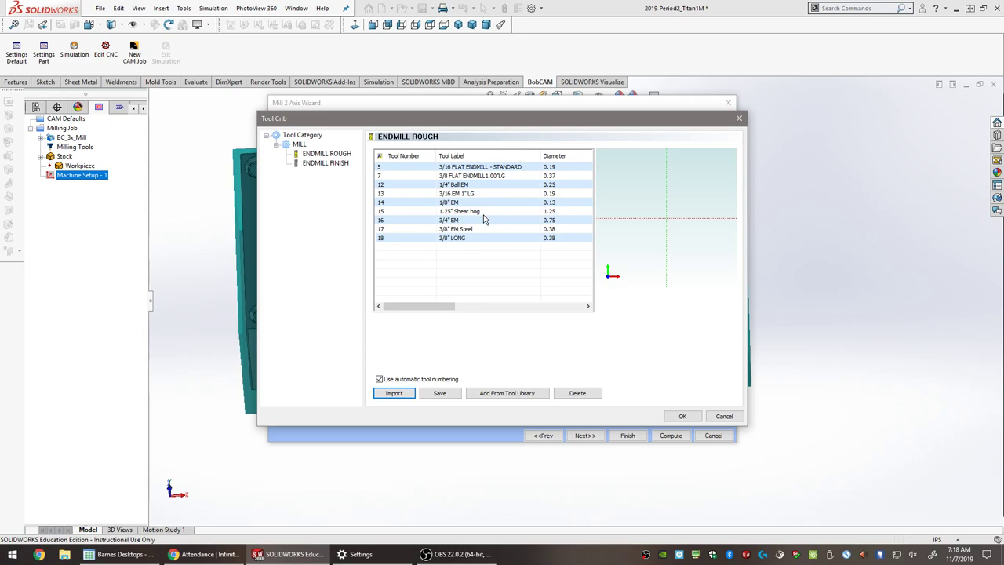
Turn off automatic tool numbering and assign the 1.25" Shear hog, tool 15, to the facing operation.
left_click(484, 213)
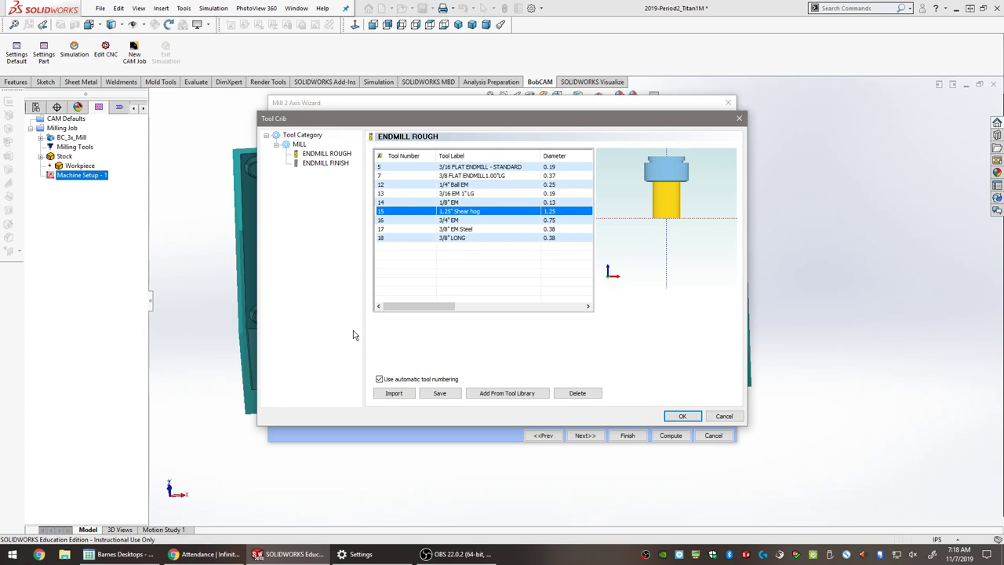
left_click(427, 381)
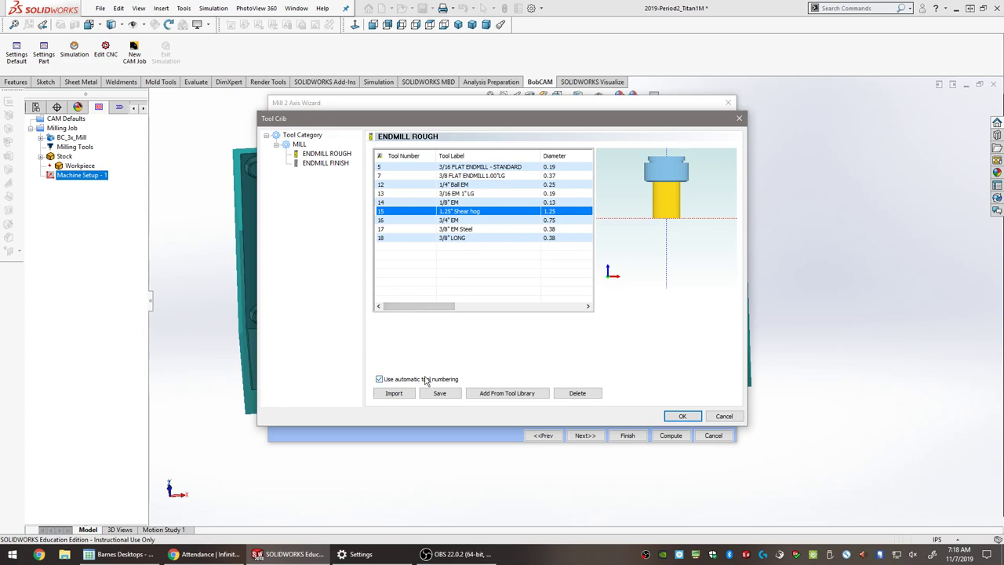
left_click(466, 213)
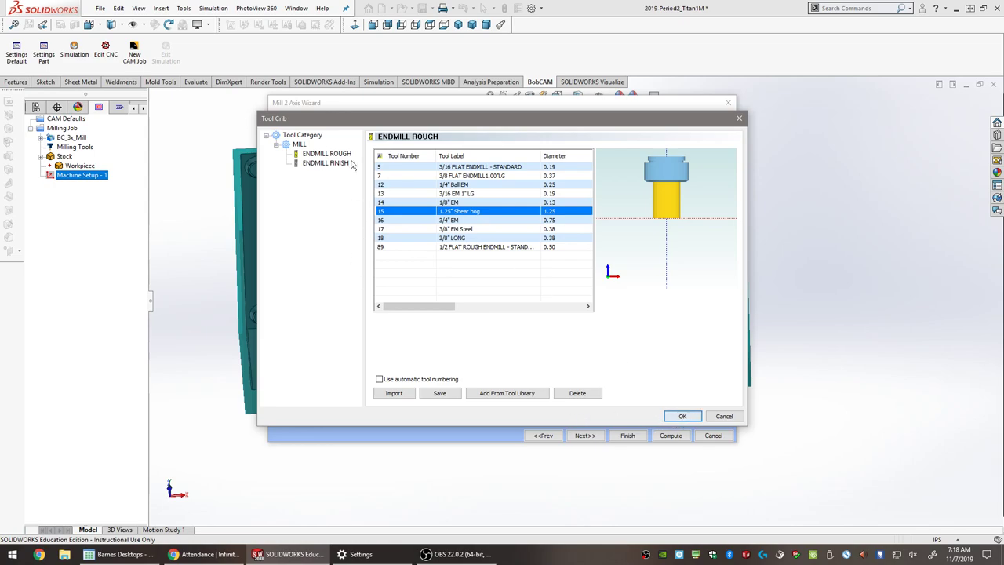
left_click(682, 416)
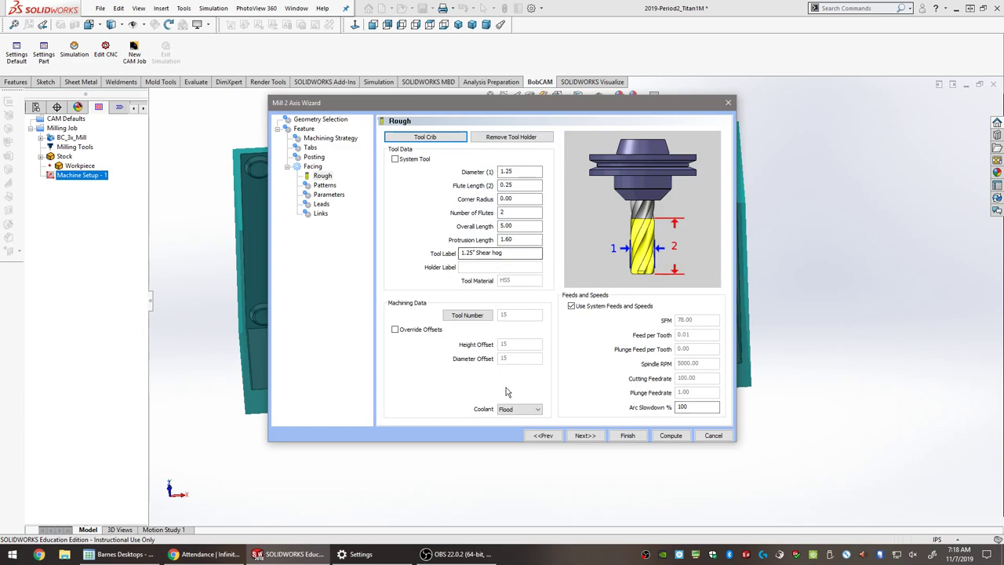
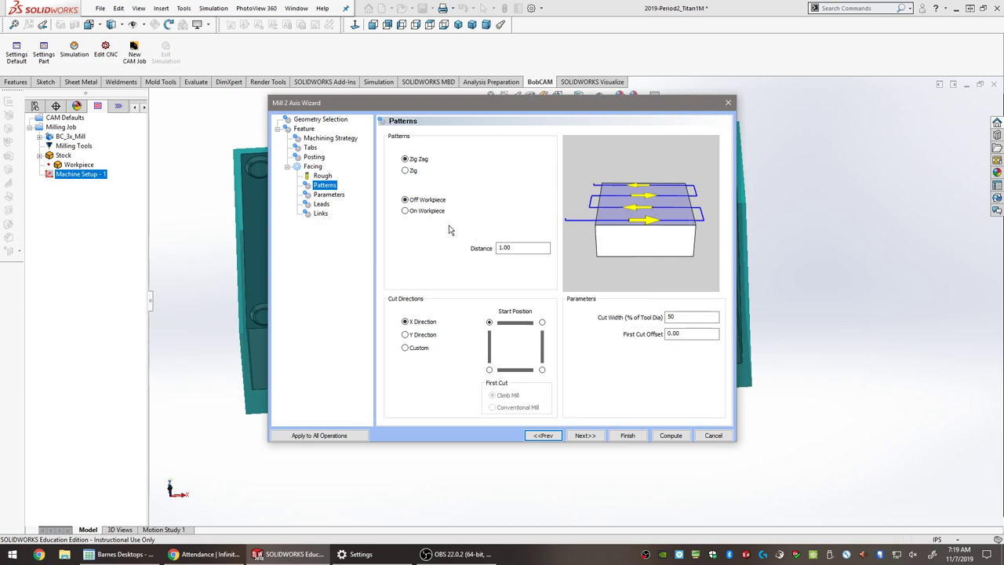
Try the Zig and On Workpiece facing patterns, restoring Zig Zag and Off Workpiece after each comparison.
left_click(410, 171)
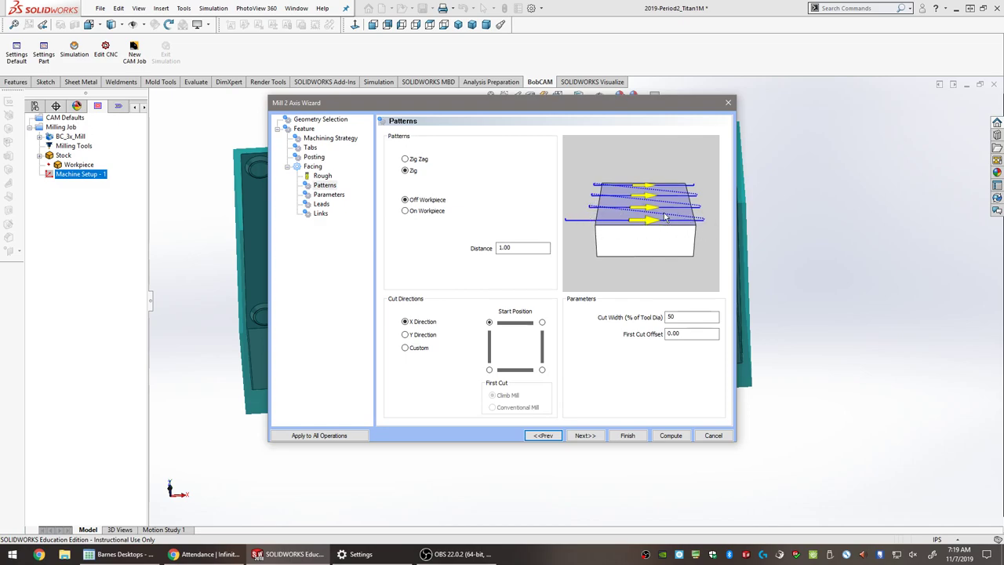
left_click(411, 160)
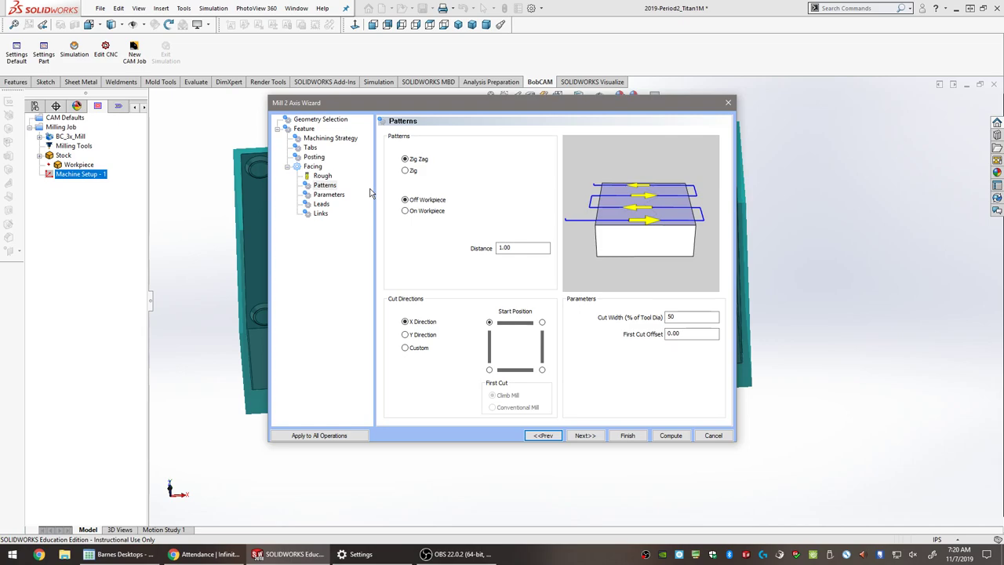
left_click(429, 212)
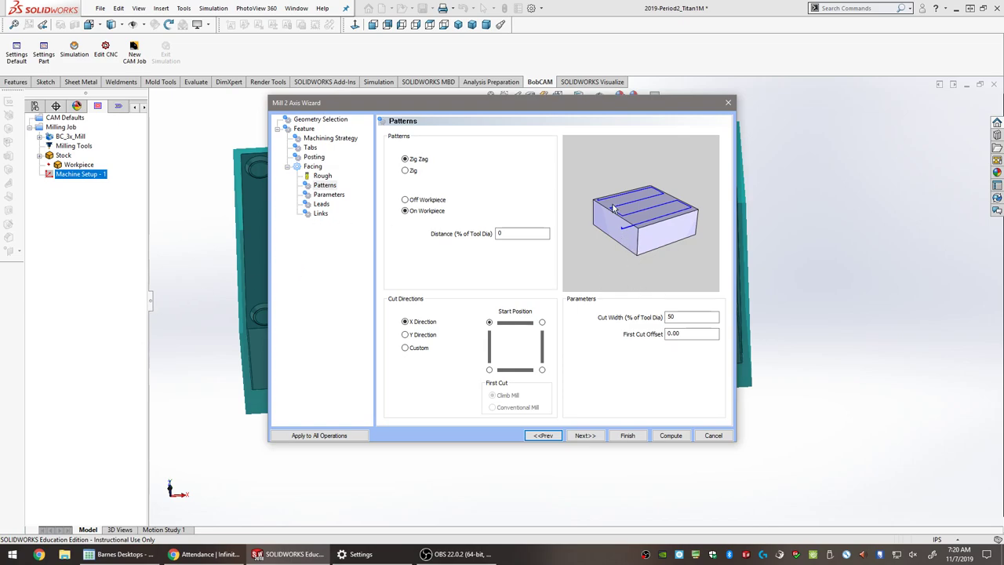
left_click(430, 201)
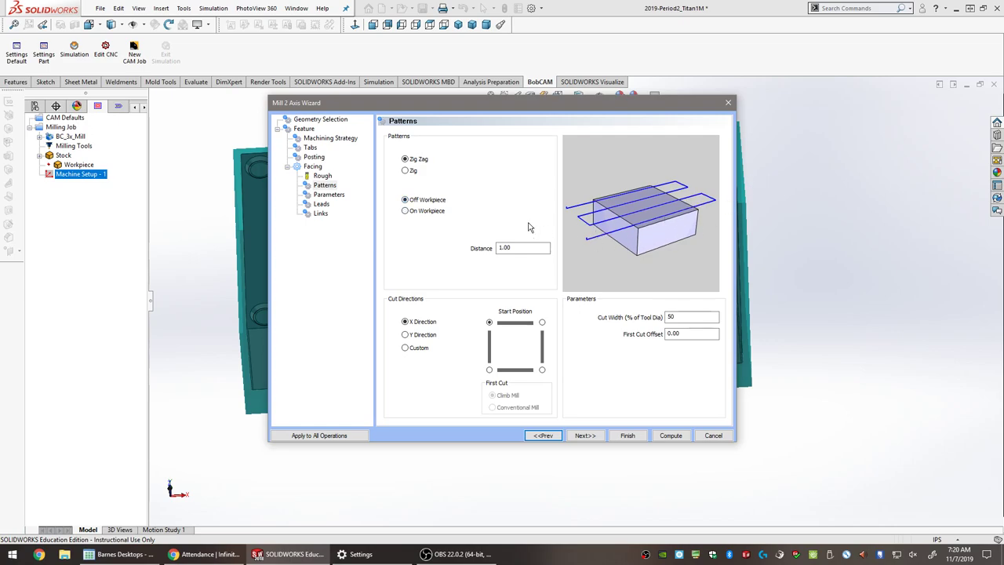
Set the Off Workpiece distance of the facing pattern to 0.75.
double_click(536, 247)
left_click(529, 244)
double_click(506, 247)
left_click_drag(532, 247, 476, 251)
type(".6254")
key("BackSpace")
double_click(521, 249)
type(".75")
Set the facing cut direction to Custom with an angle of 45 degrees.
left_click(406, 335)
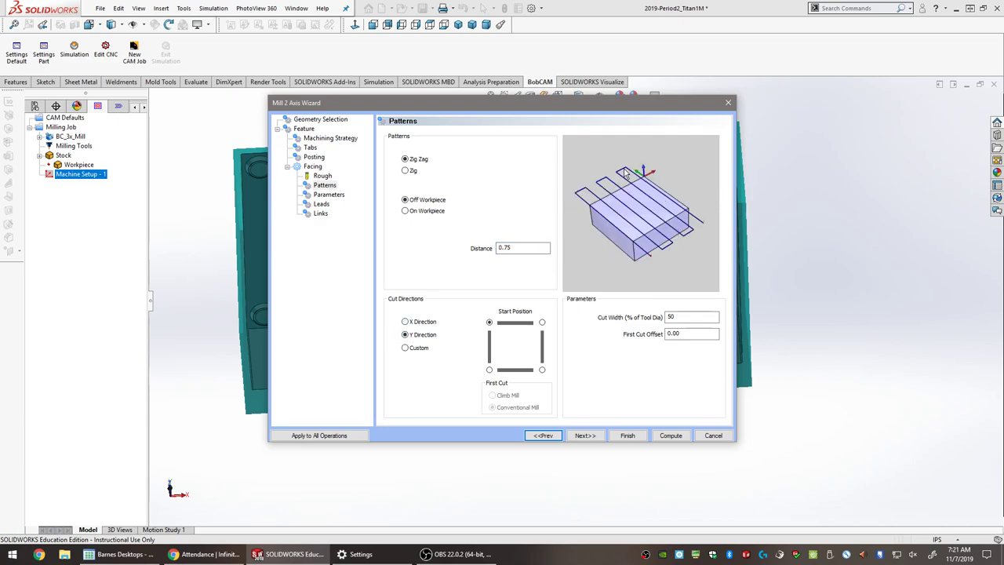
left_click(414, 350)
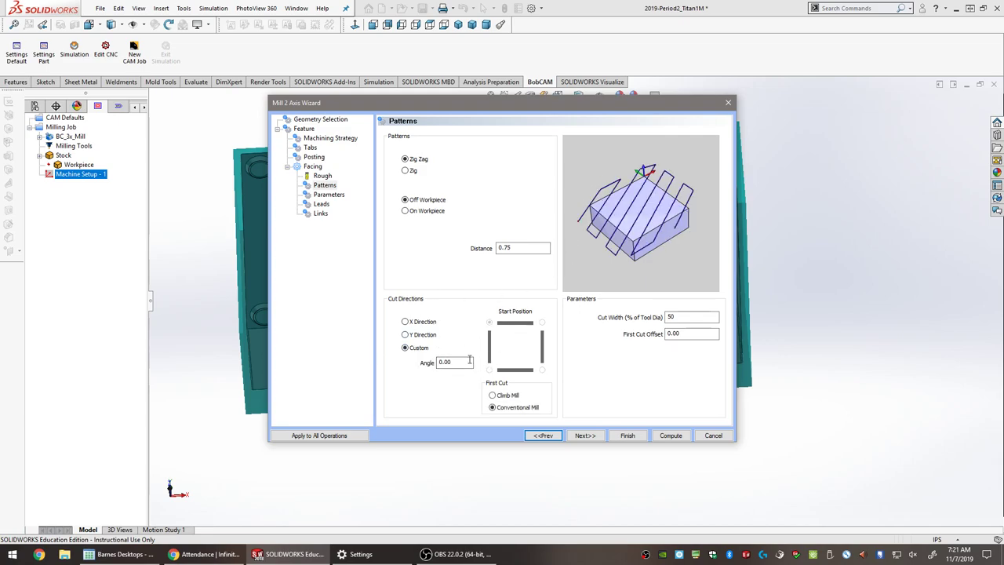
double_click(444, 362)
type("45")
Set the cut width to 75% of the tool diameter and continue to the facing Parameters page.
left_click(691, 316)
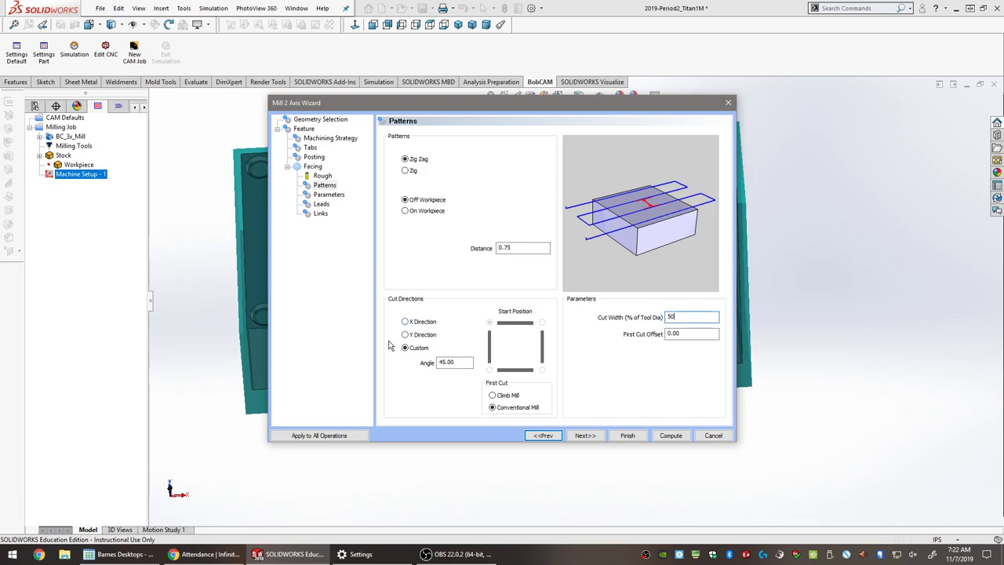
double_click(667, 317)
left_click(688, 316)
left_click_drag(688, 317, 664, 316)
type("75")
key("Tab")
left_click(703, 336)
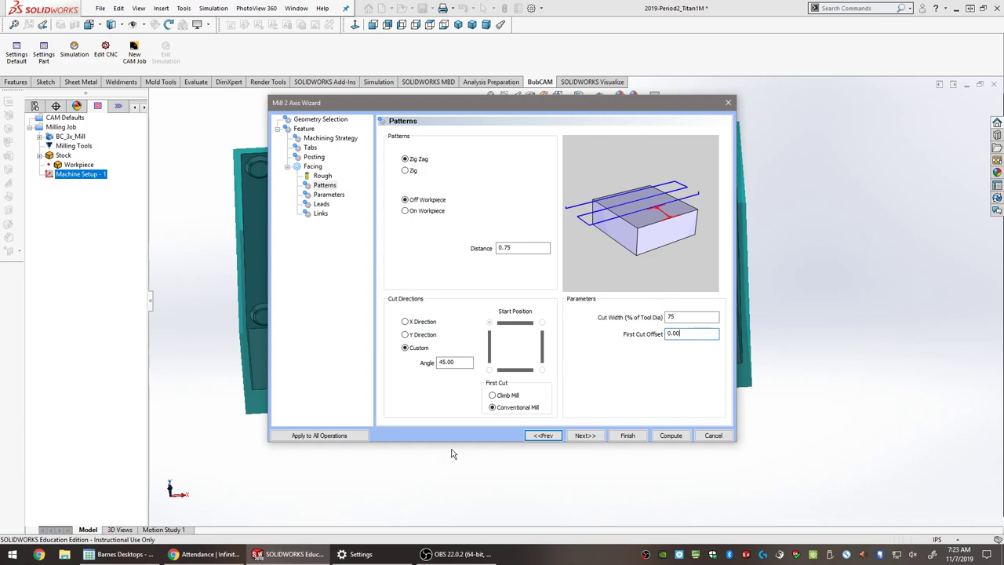
left_click(596, 439)
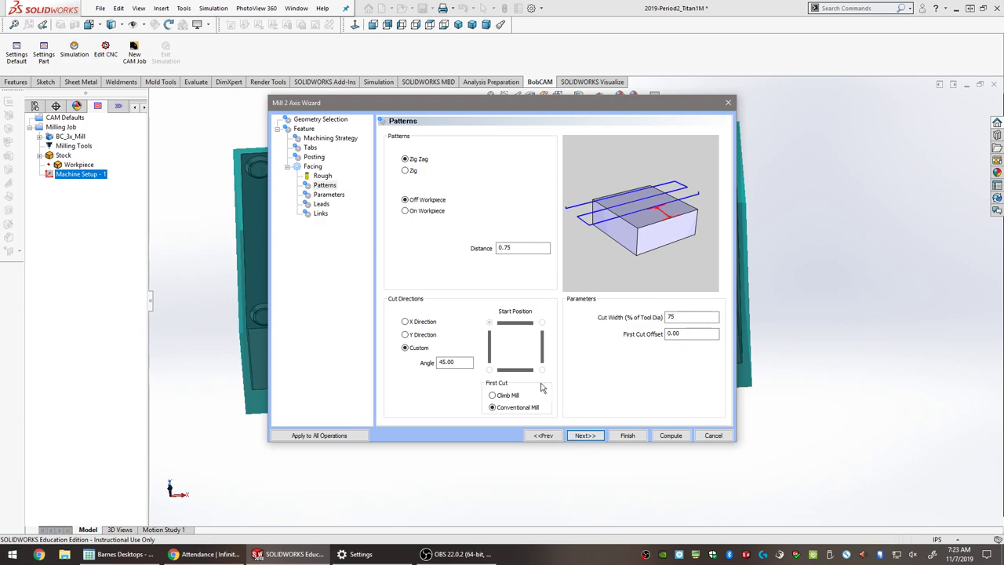
left_click(582, 436)
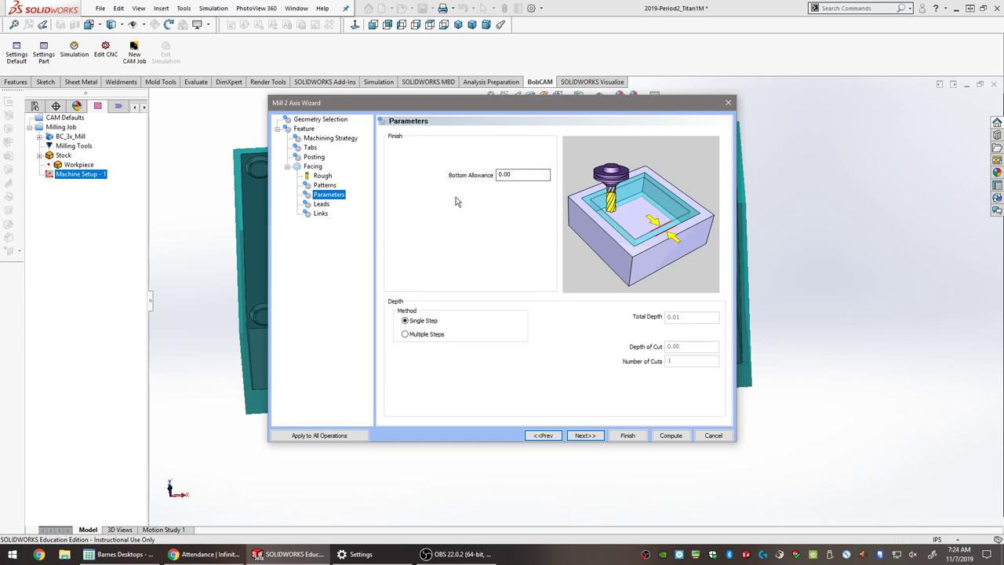
Accept the existing bottom allowance, single-step depth and lead lengths, continuing to the Links settings.
left_click(517, 174)
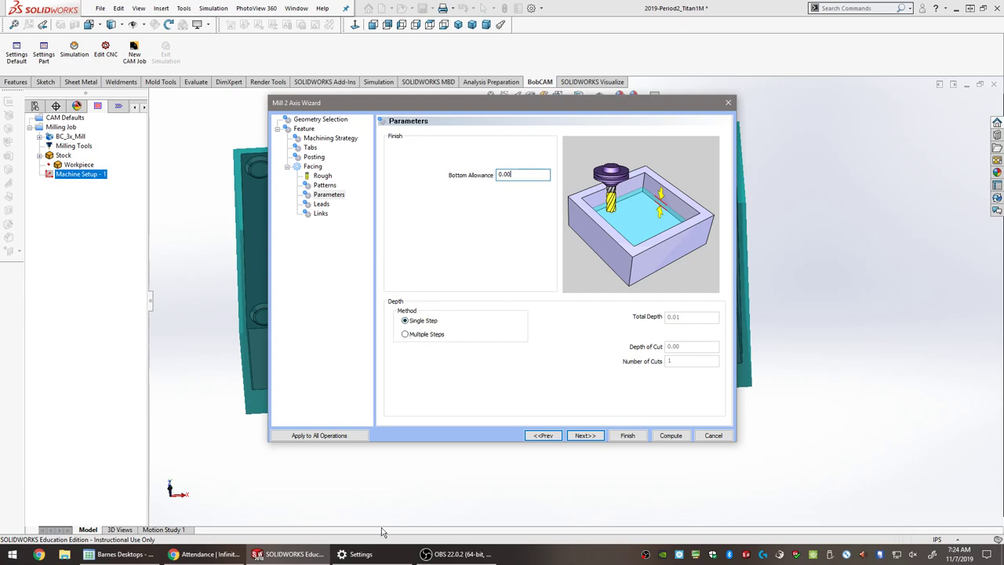
left_click(594, 435)
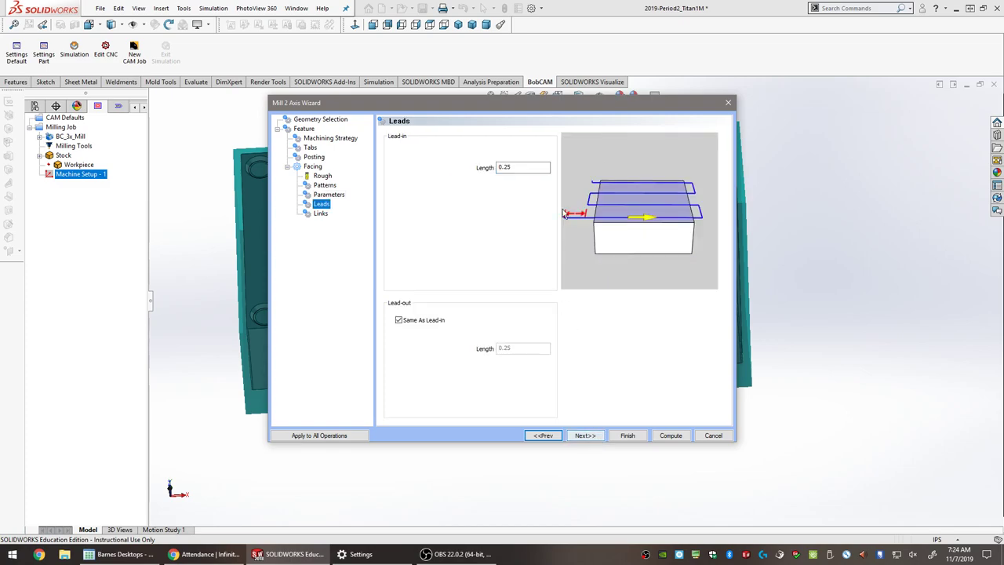
left_click(531, 167)
left_click(587, 436)
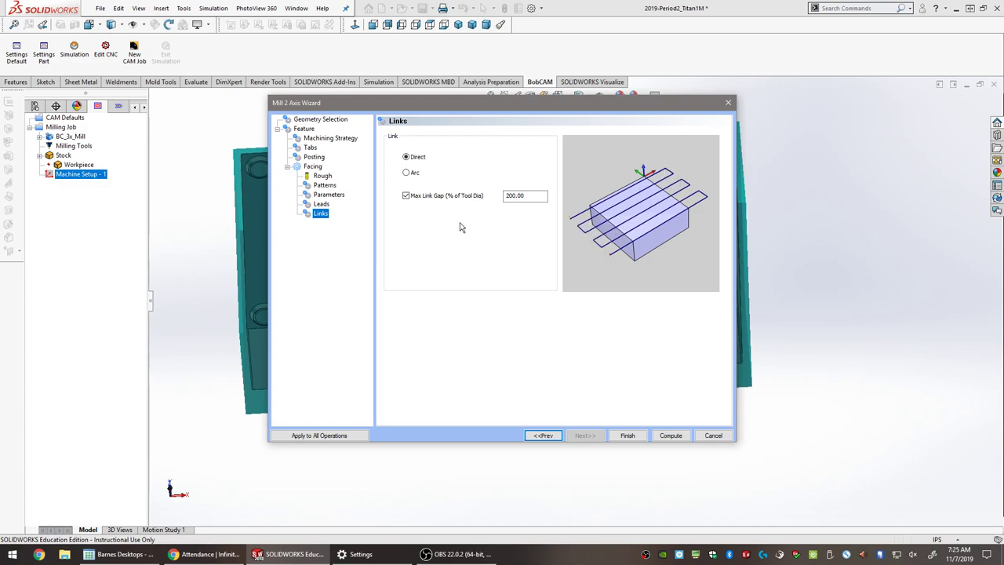
Compare the Arc link type with Direct, keep Direct, and compute the facing toolpath.
left_click(413, 173)
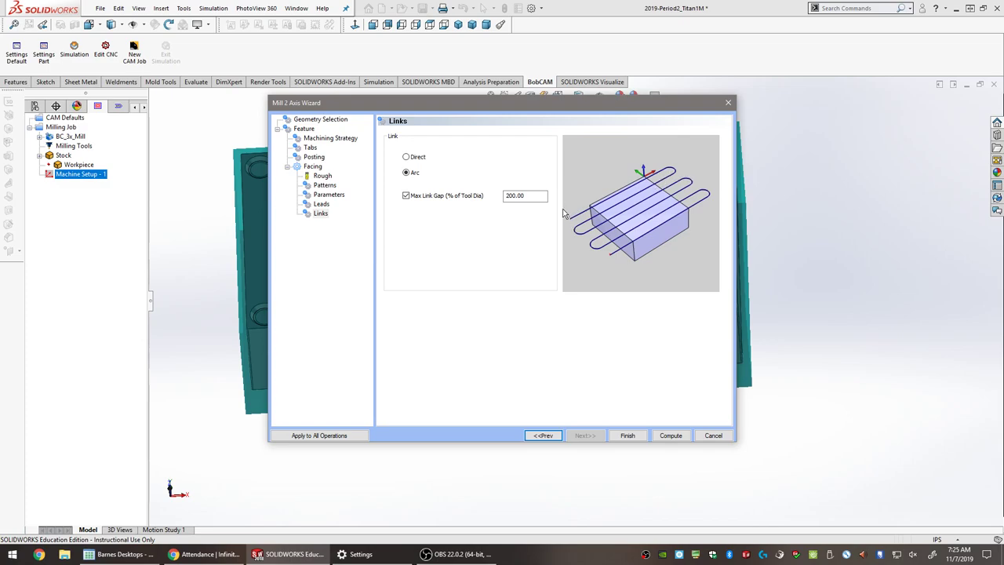
left_click(423, 161)
left_click(671, 435)
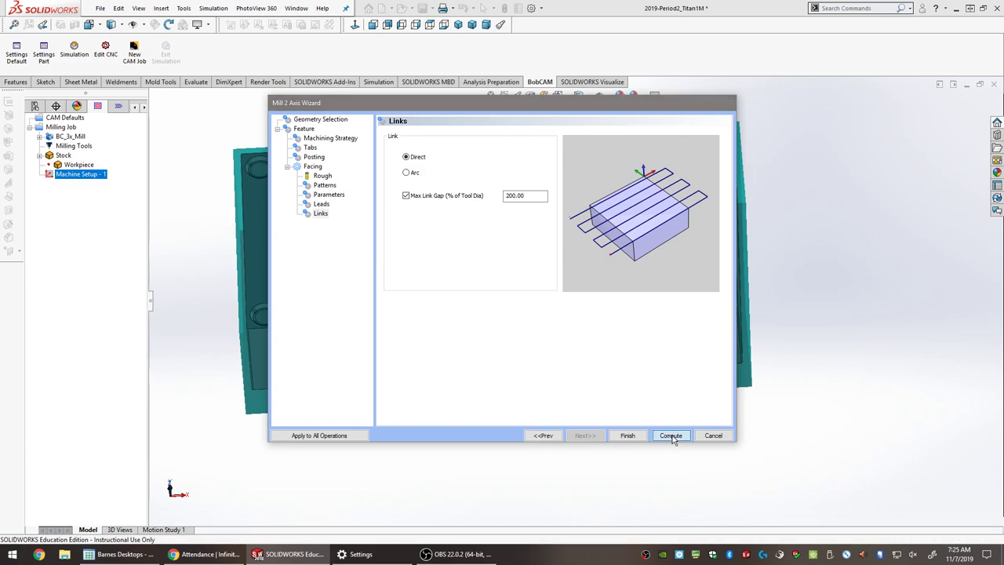
Examine the computed facing toolpath over the part and start a Backplot of the Facing operation.
middle_click_drag(493, 382, 659, 305)
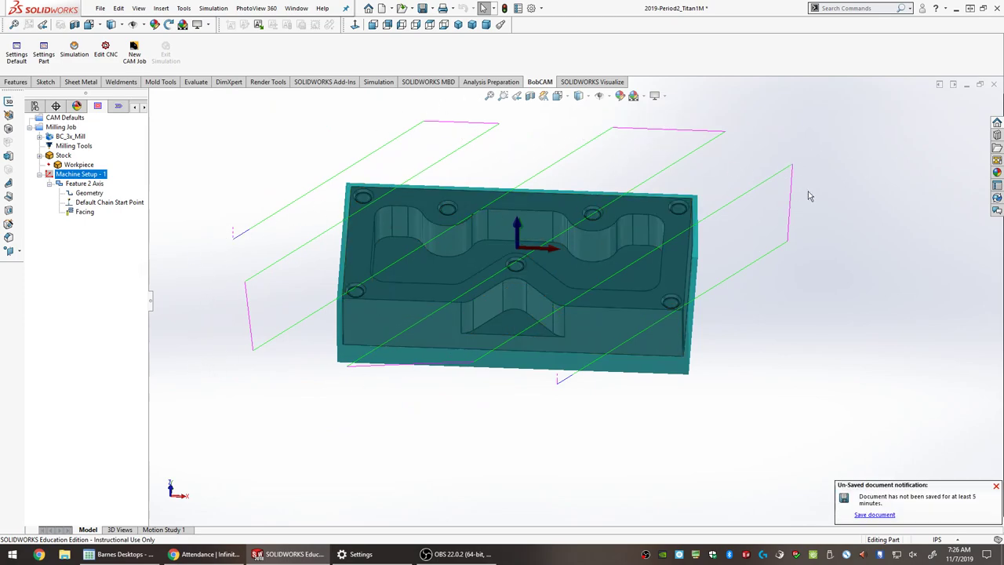
middle_click_drag(514, 358, 534, 320)
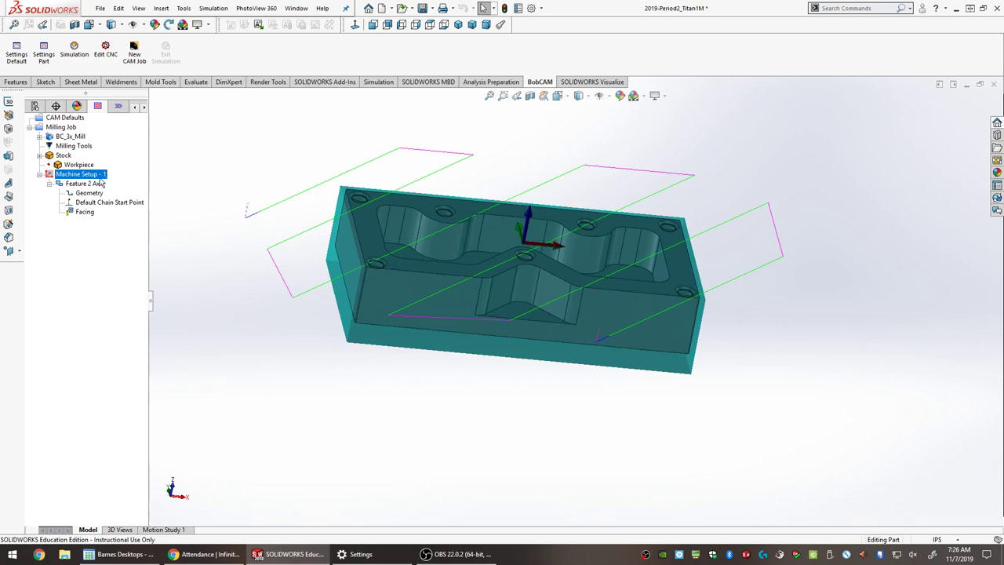
left_click(83, 212)
left_click(82, 184)
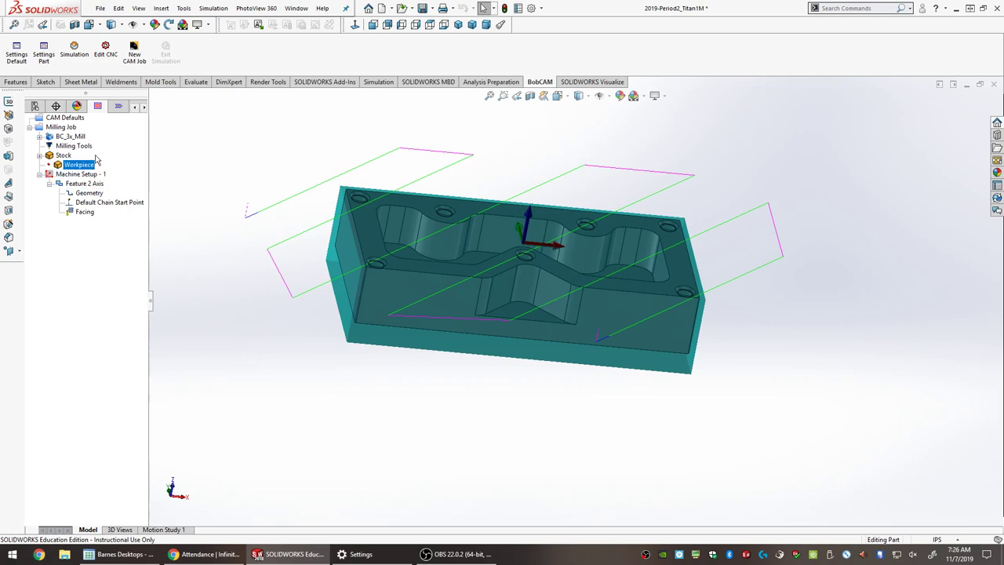
left_click(77, 174)
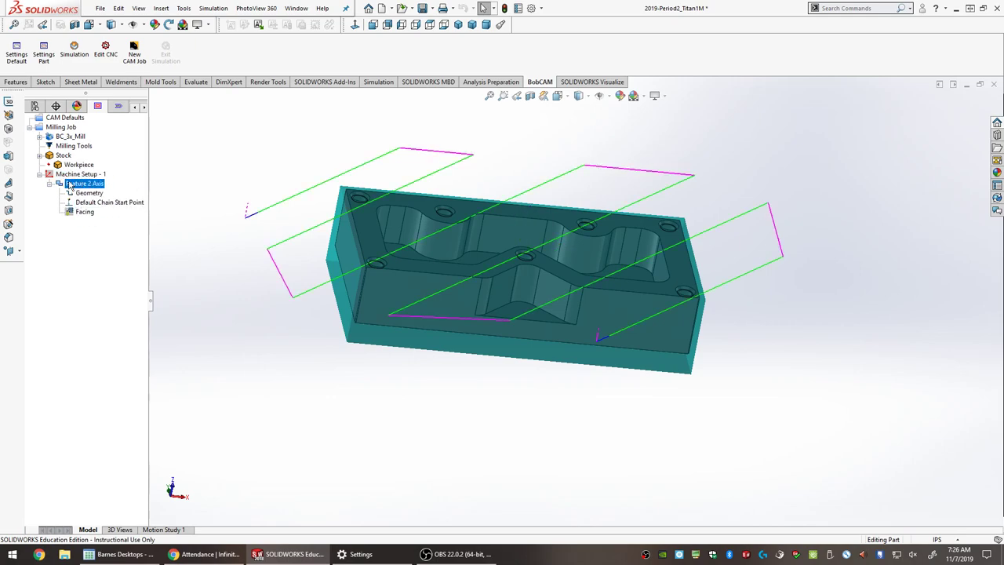
left_click(84, 213)
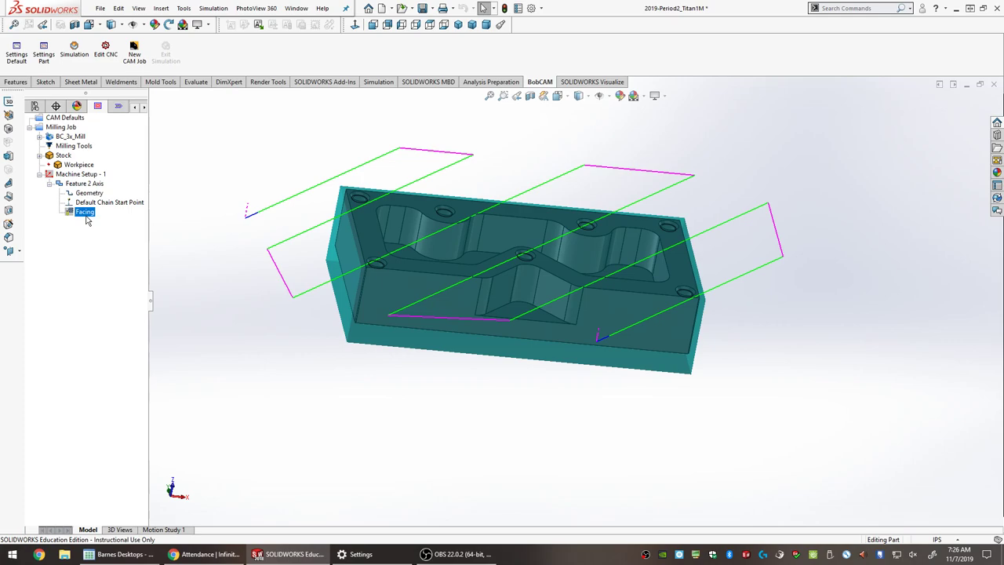
right_click(83, 212)
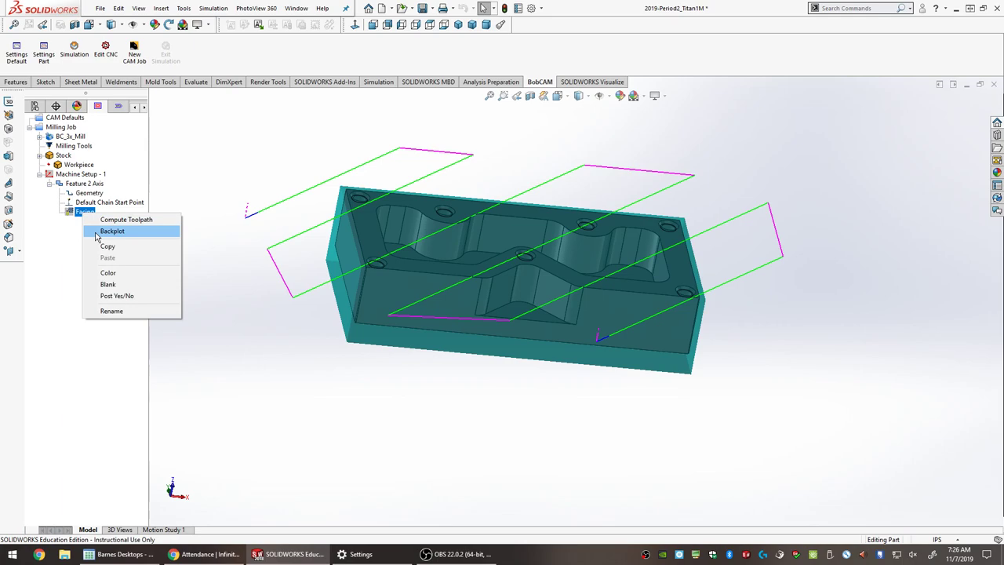
left_click(96, 234)
middle_click_drag(455, 392, 437, 251)
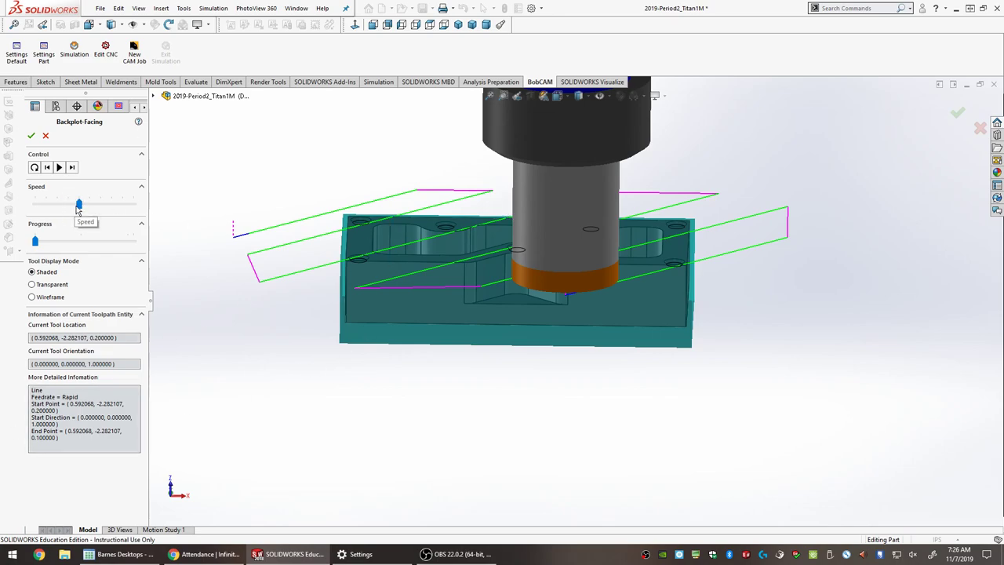
Play the facing backplot at the slowest speed and close the backplot.
left_click_drag(79, 205, 35, 206)
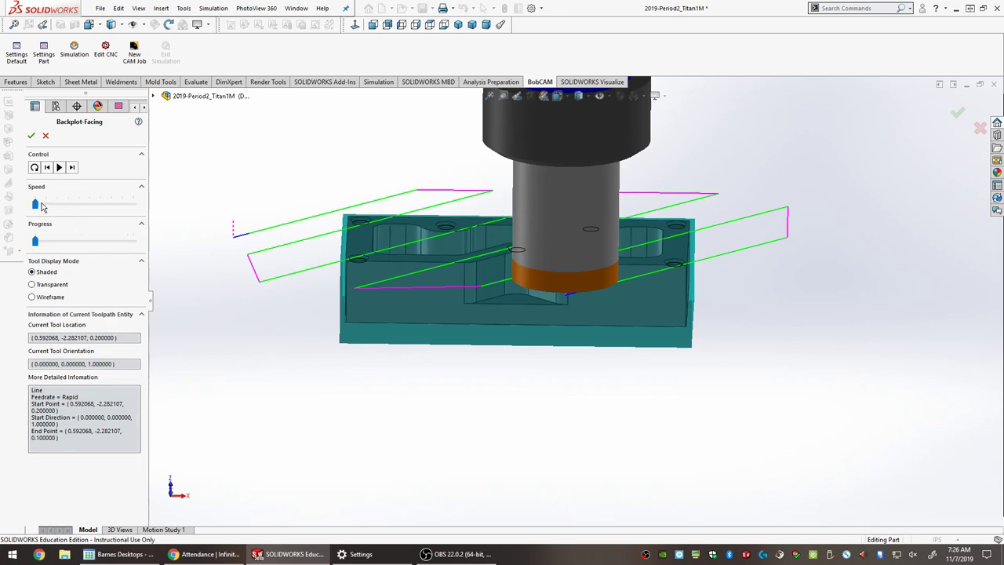
left_click(62, 167)
middle_click_drag(752, 354, 784, 371)
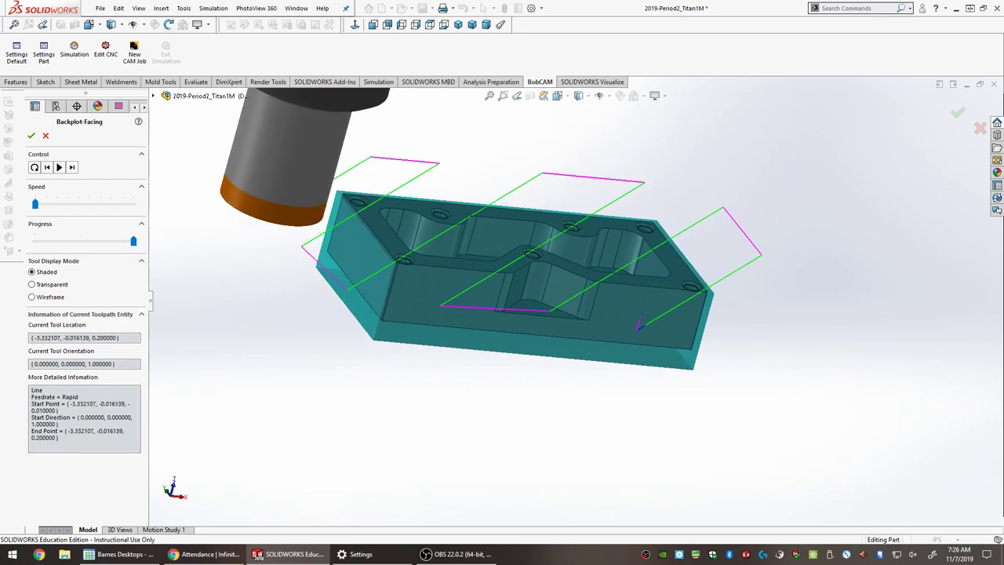
left_click(47, 137)
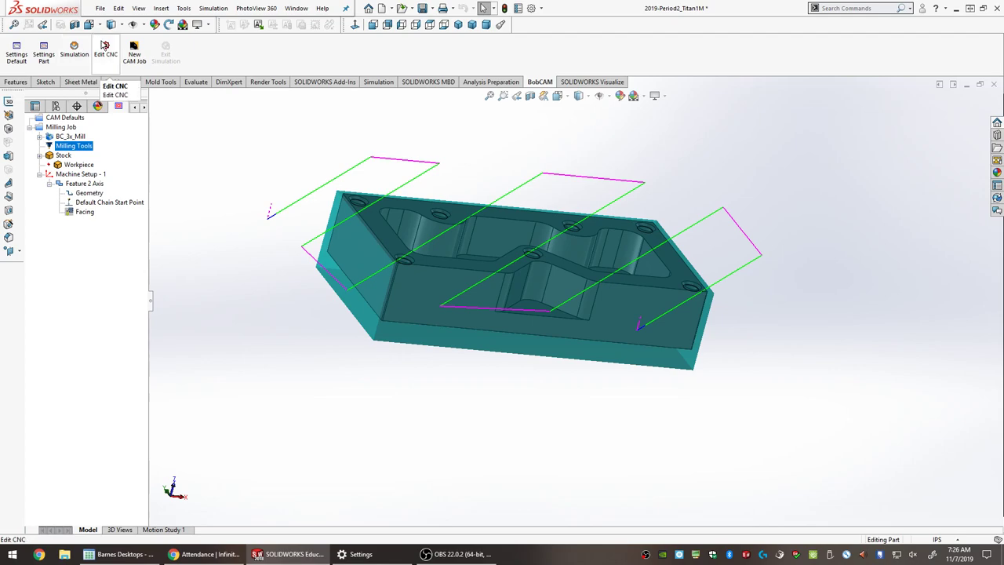
Run the BobCAM material-removal simulation of the facing operation, inspect the faced stock, and exit the simulation.
left_click(79, 47)
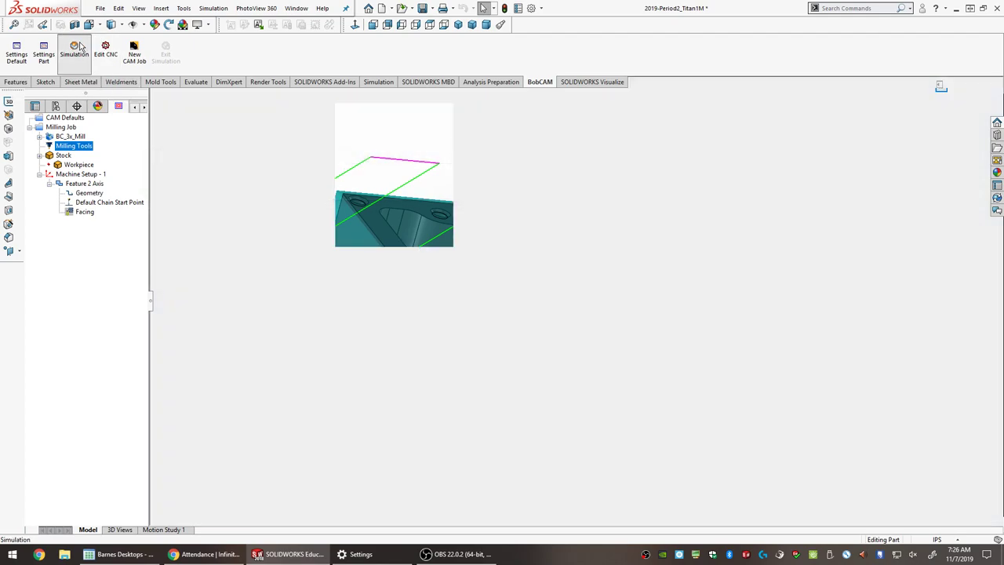
left_click(78, 48)
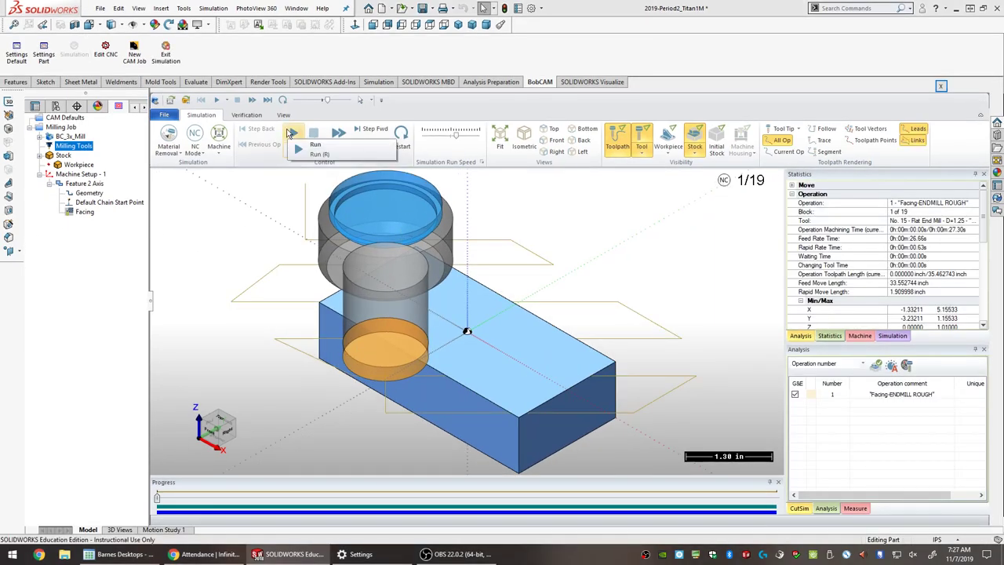
left_click(291, 133)
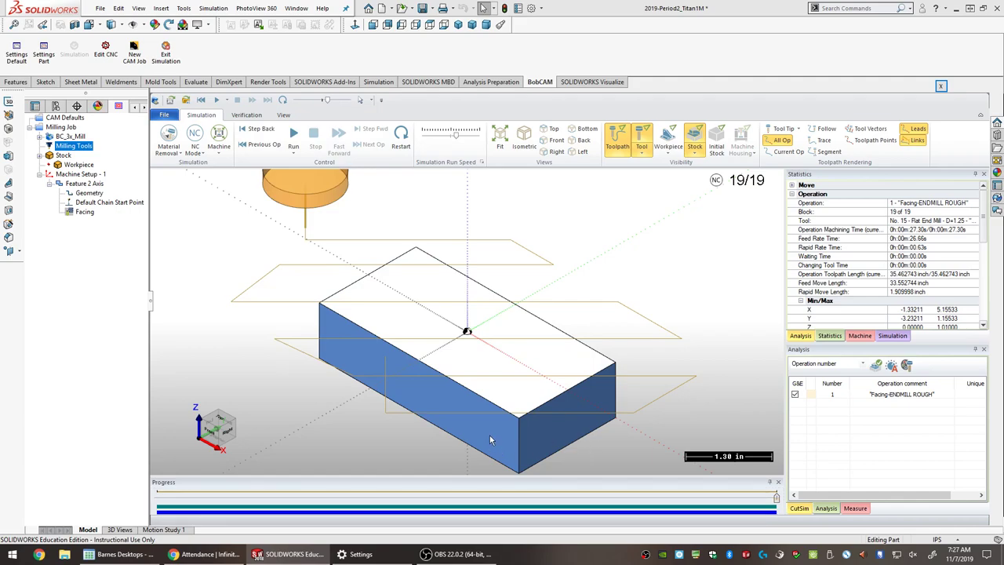
mouse_move(482, 441)
middle_mouse_down("ctrl")
mouse_move(469, 398)
mouse_move(502, 427)
mouse_move(523, 410)
mouse_move(511, 417)
mouse_move(661, 409)
middle_mouse_up("ctrl")
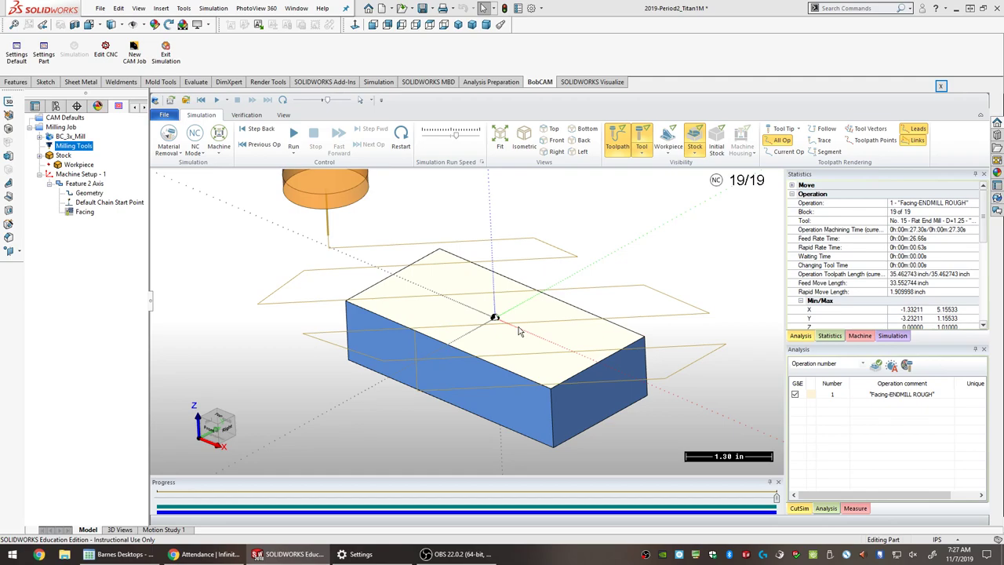
left_click(167, 67)
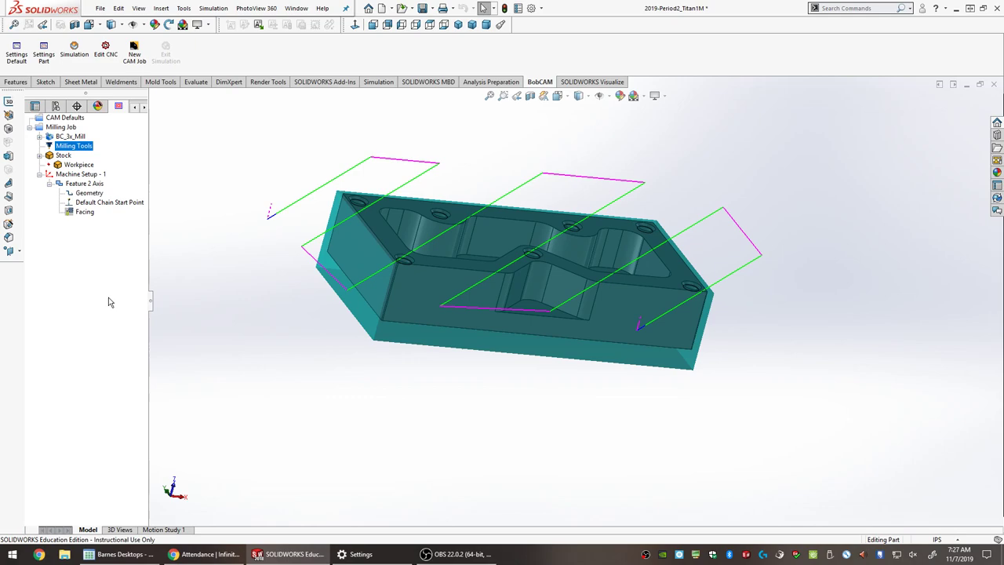
Collapse the Feature 2 Axis entry under Machine Setup - 1 and rename it as Facing.
left_click(49, 174)
left_click(49, 184)
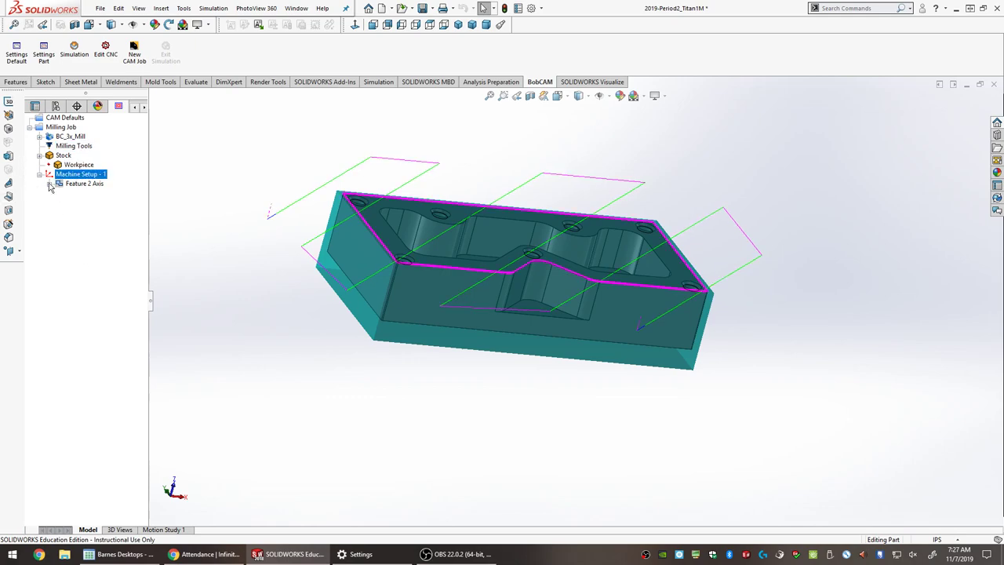
left_click(71, 185)
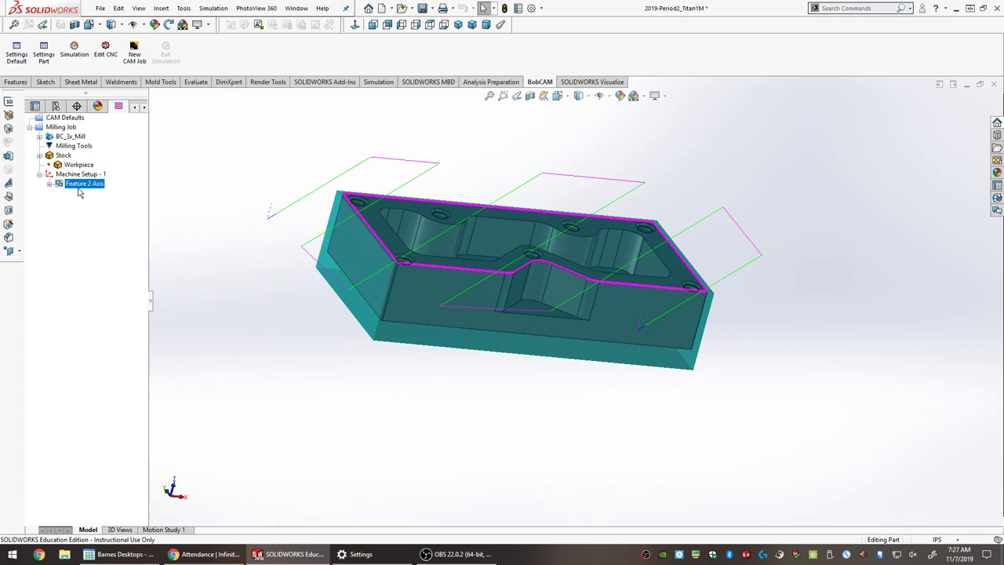
right_click(81, 186)
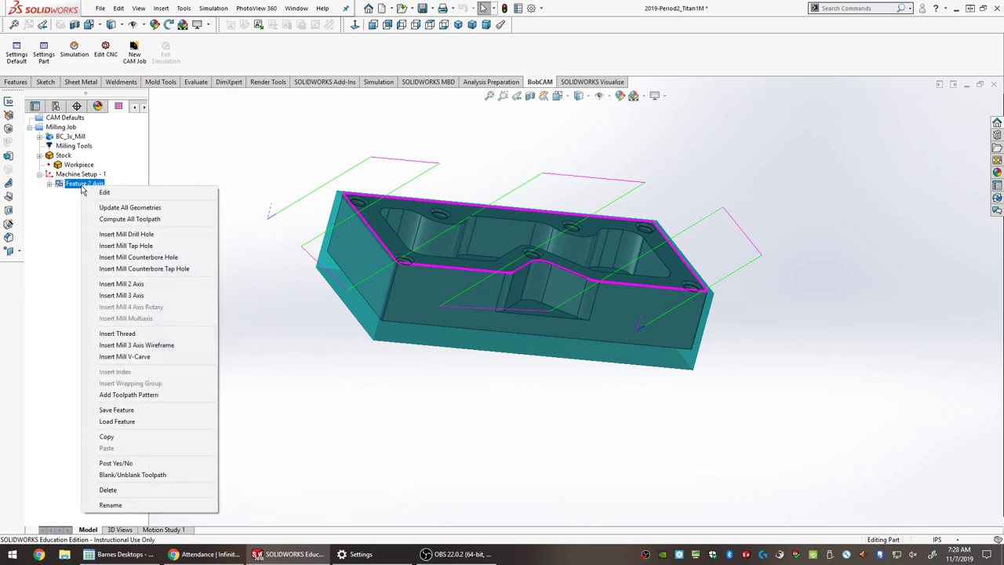
left_click(138, 504)
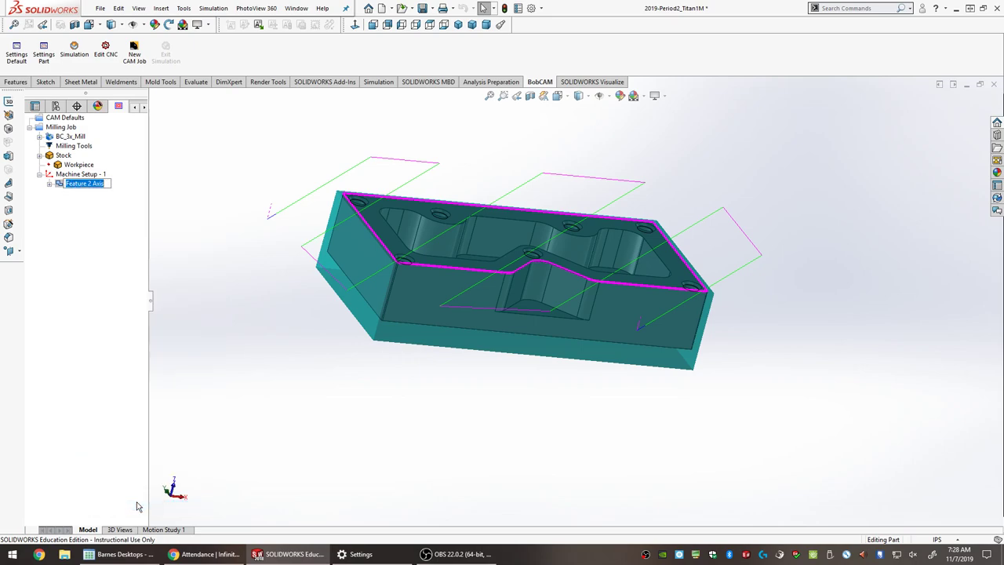
type("Facing")
key("Return")
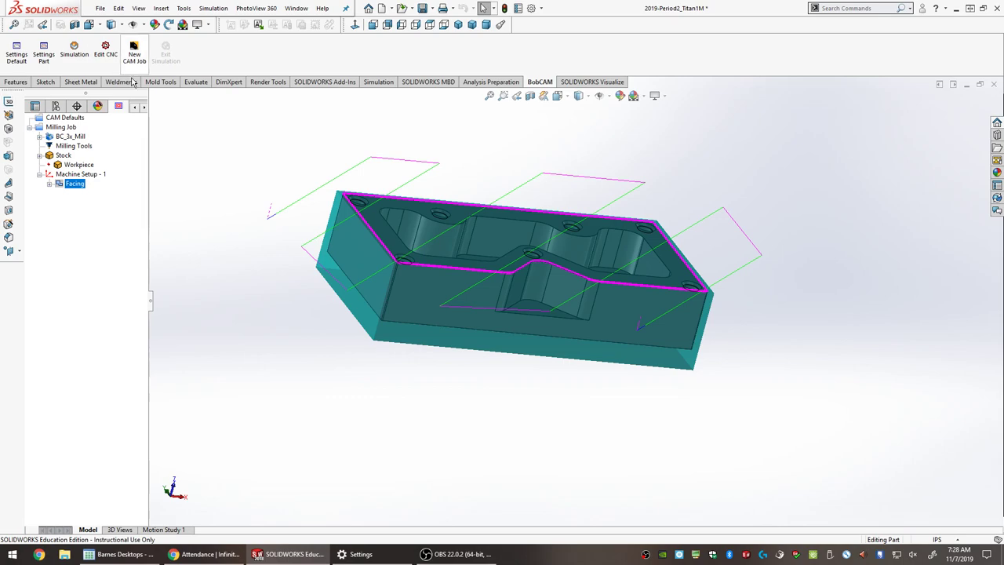
Add a Mill Tap Hole feature to Machine Setup - 1 and open its hole geometry selection.
middle_click_drag(491, 393, 451, 413)
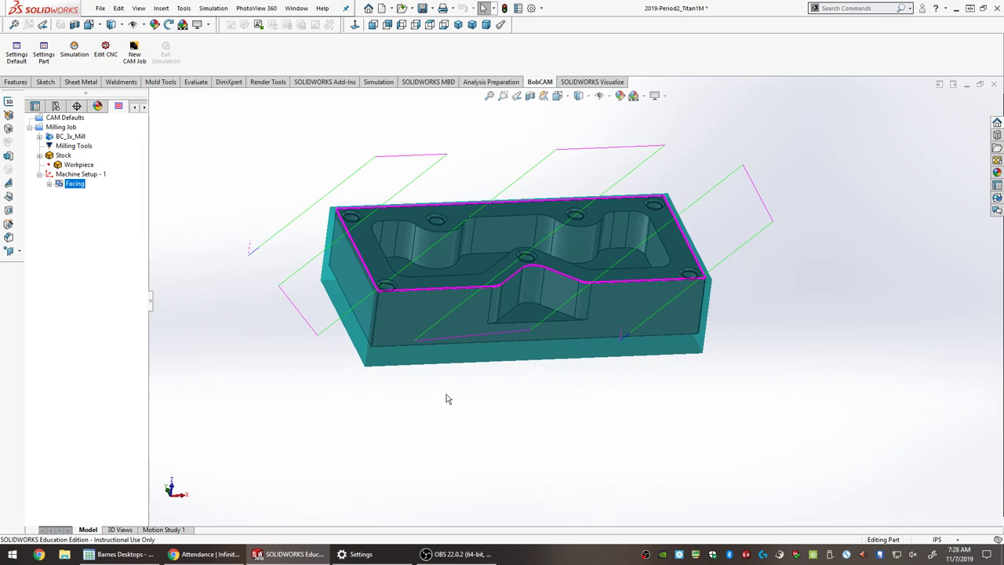
left_click(96, 177)
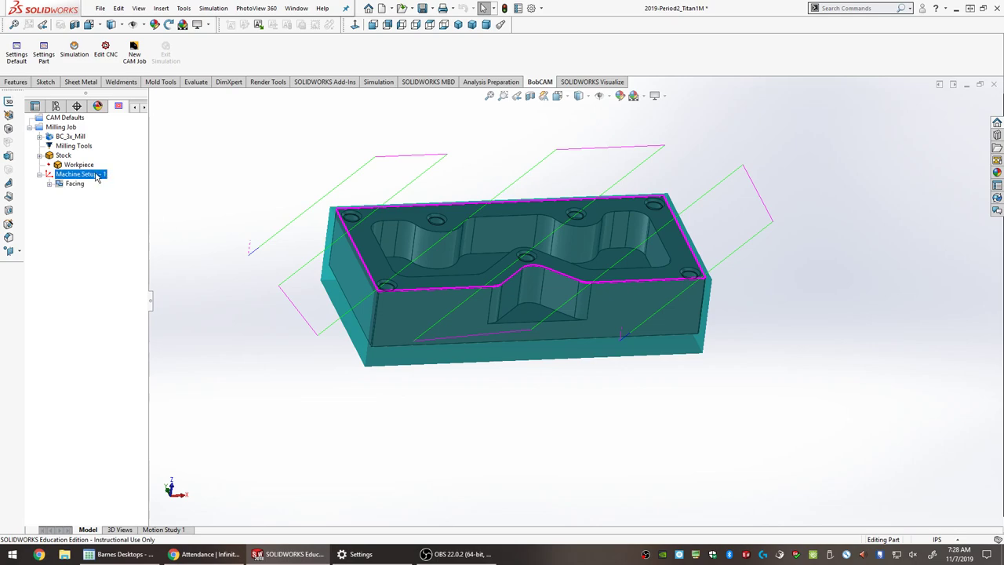
right_click(97, 176)
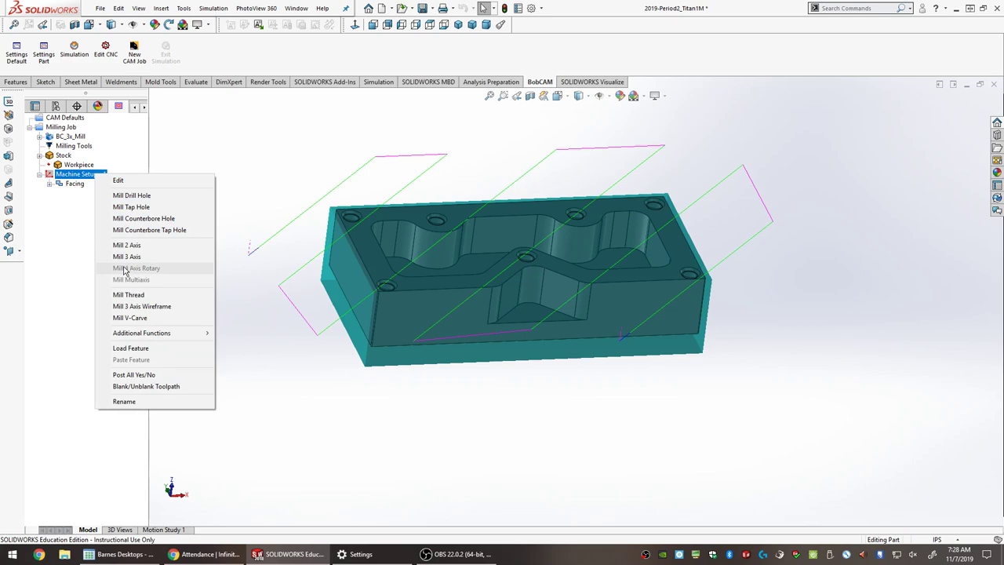
left_click(145, 209)
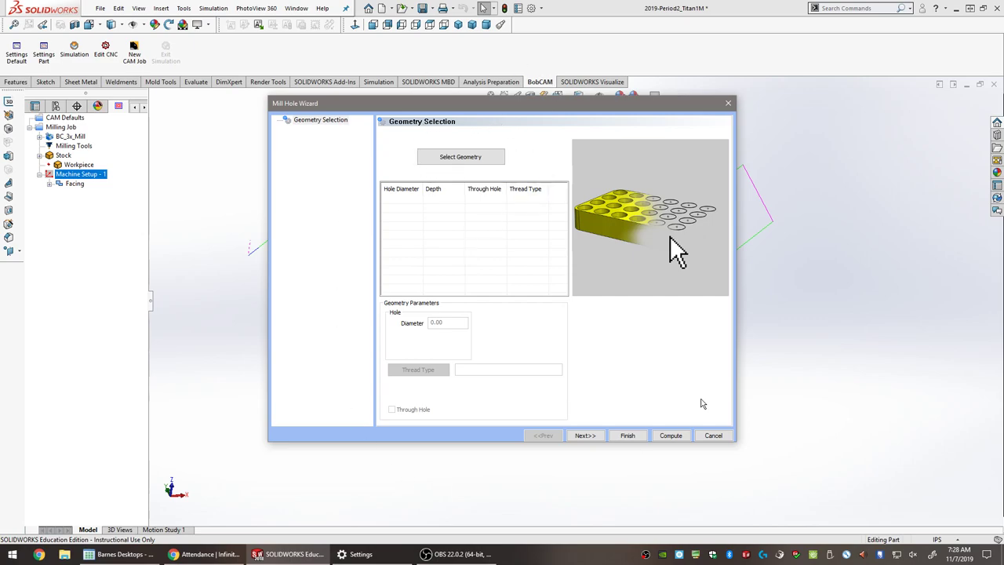
left_click(481, 159)
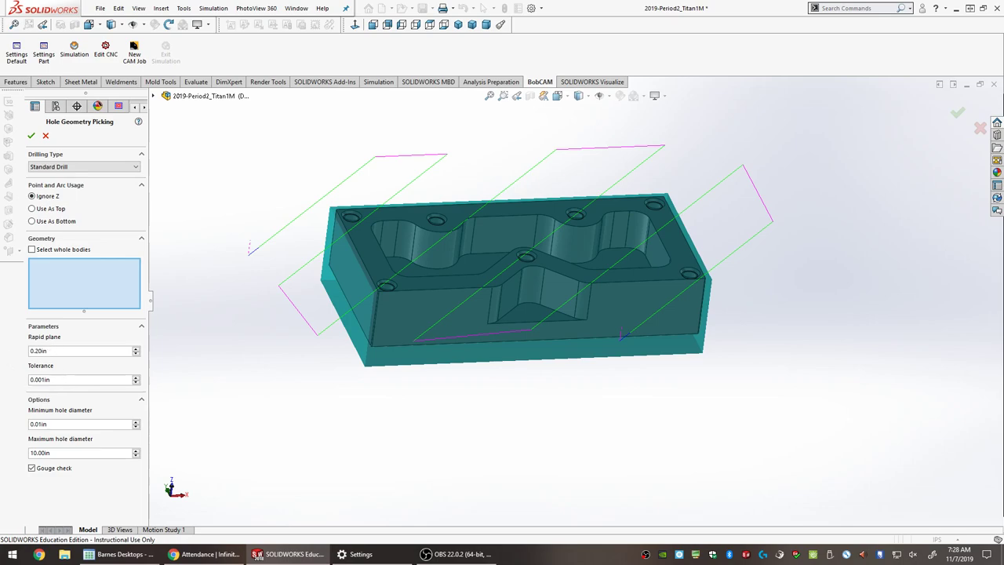
Try selecting the whole part body as hole geometry, and clear that selection with whole-body picking switched off.
left_click(67, 251)
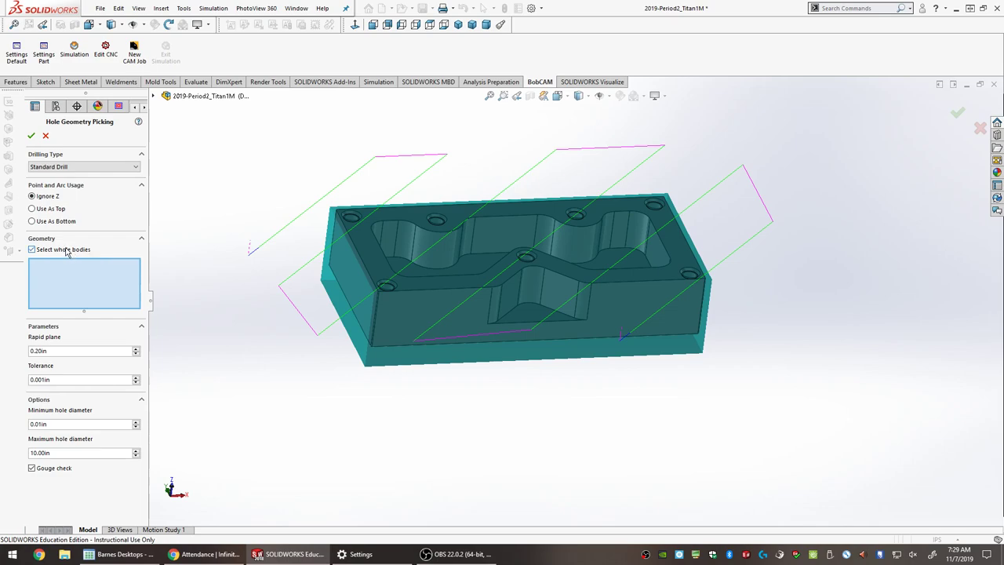
left_click(455, 314)
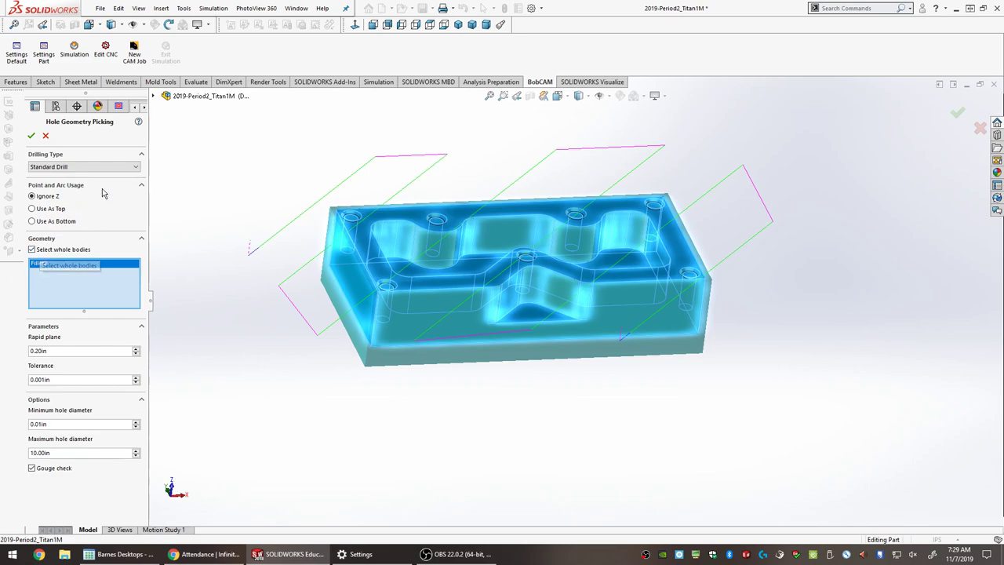
left_click(78, 251)
right_click(76, 267)
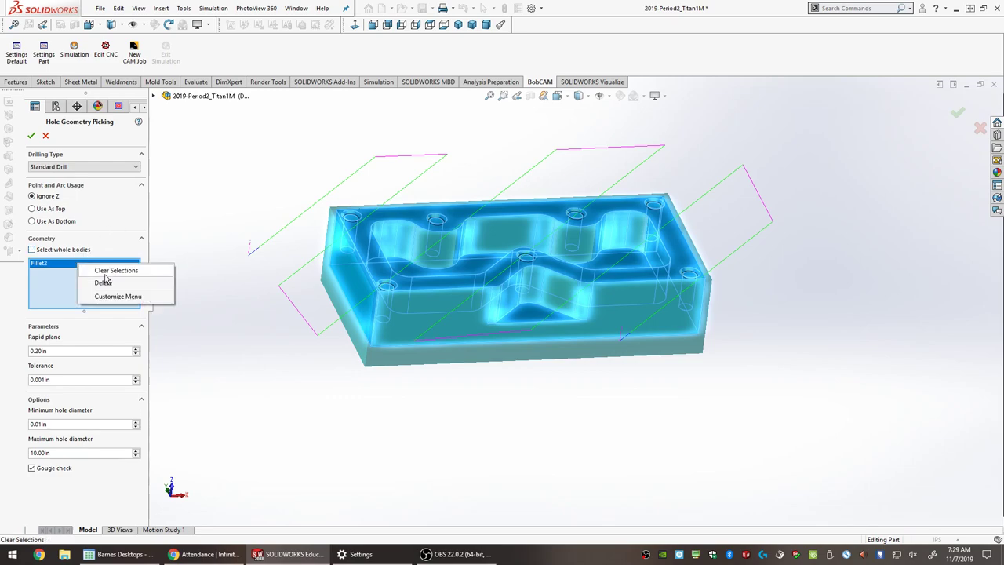
left_click(103, 271)
Try picking the cylindrical faces of all seven tapped holes individually as hole geometry, and clear that selection.
scroll(517, 250, "down", 2)
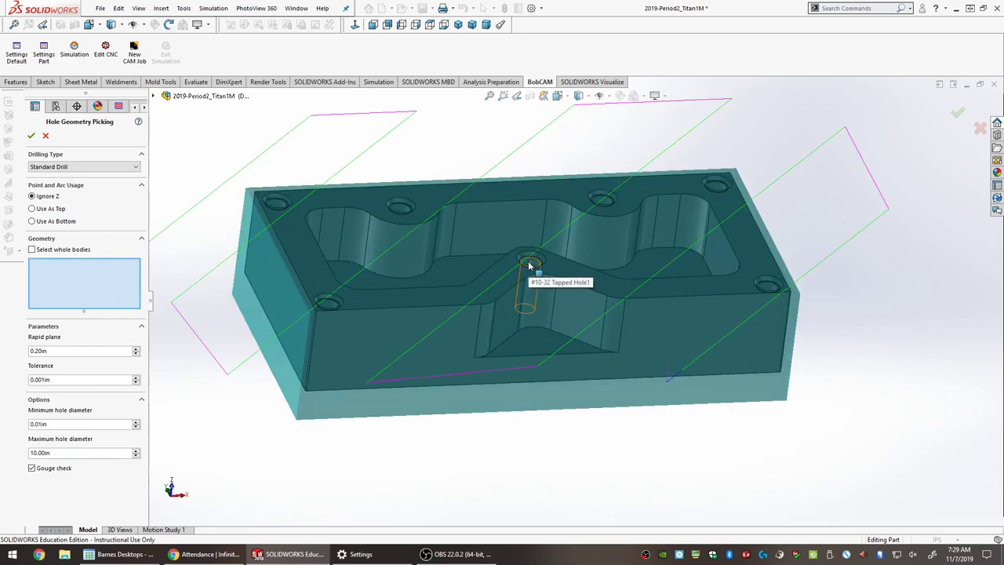
scroll(531, 263, "down", 4)
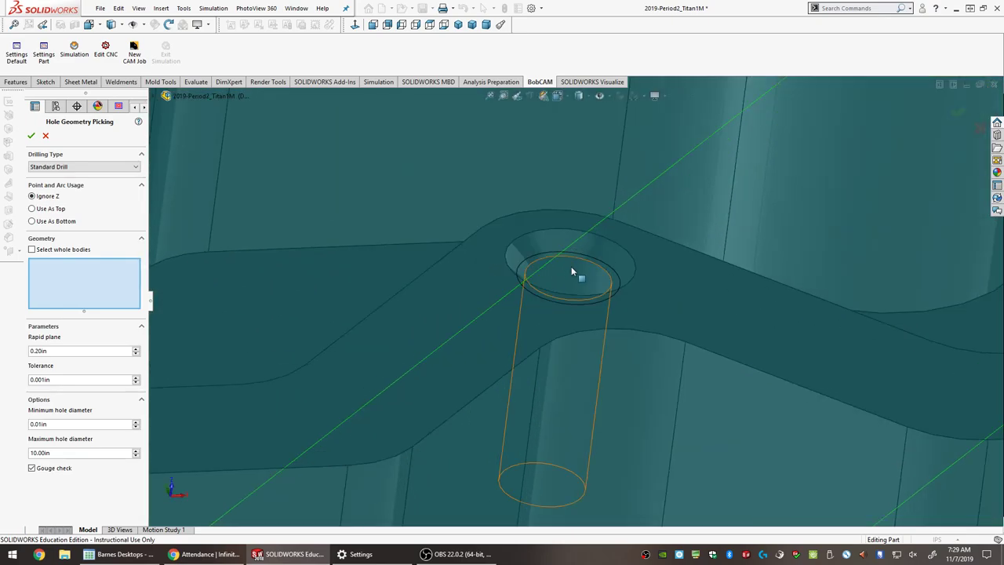
left_click(572, 270)
scroll(572, 270, "up", 5)
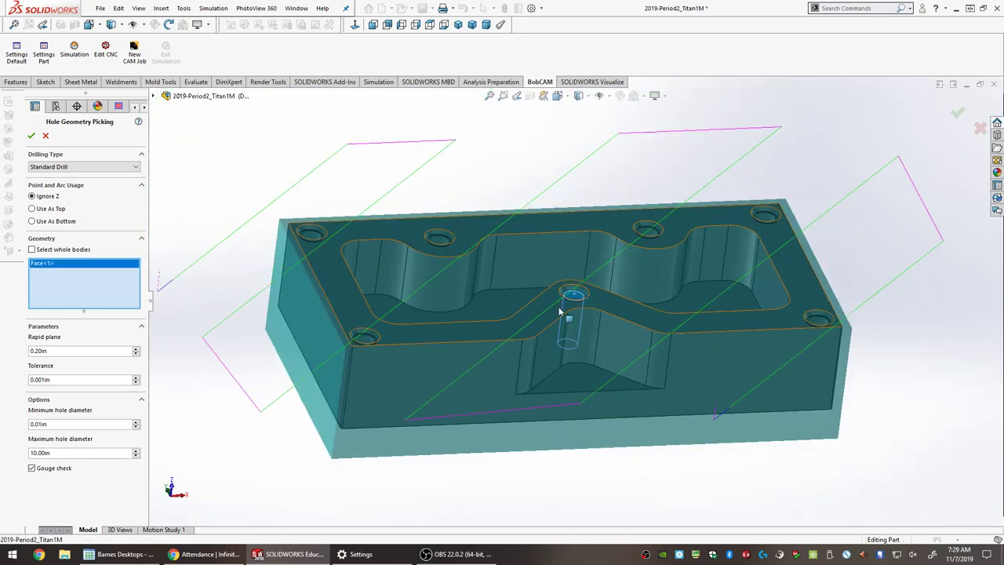
left_click(440, 245)
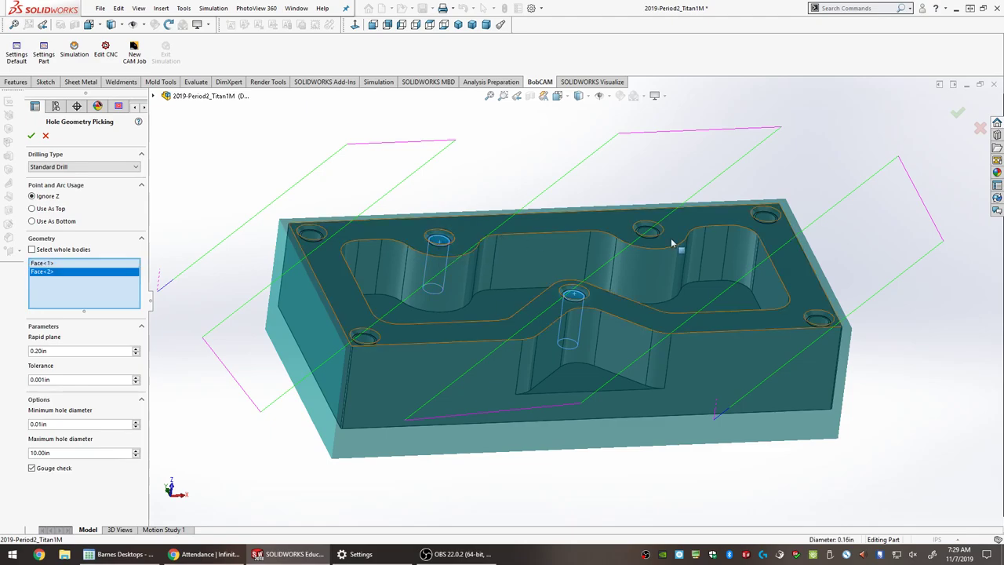
left_click(648, 232)
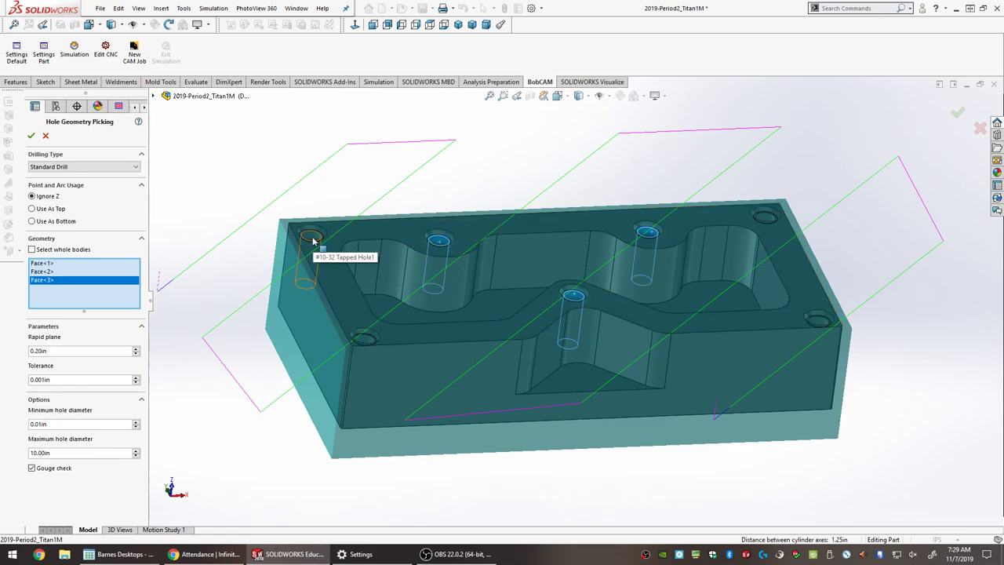
left_click(320, 240)
left_click(368, 343)
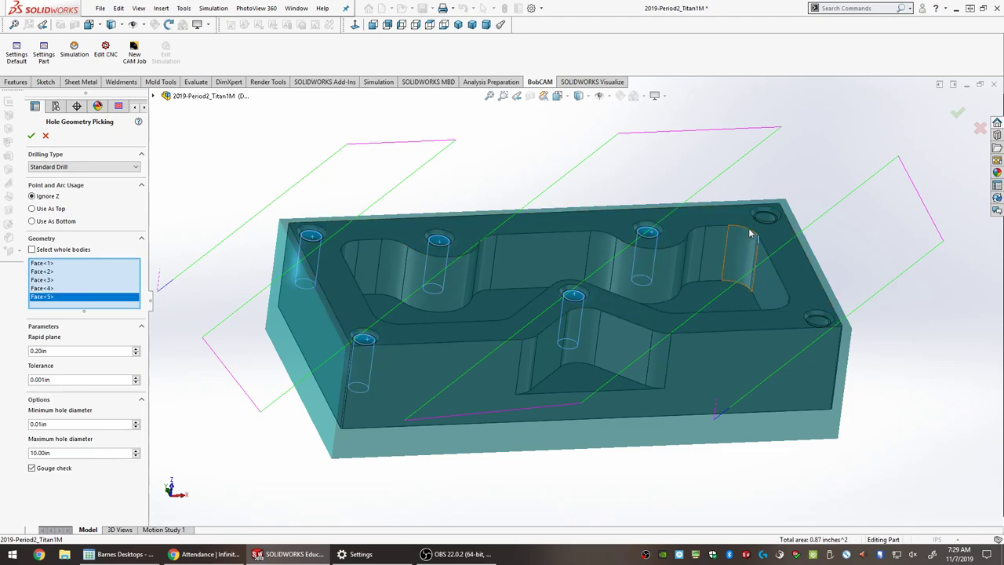
left_click(765, 219)
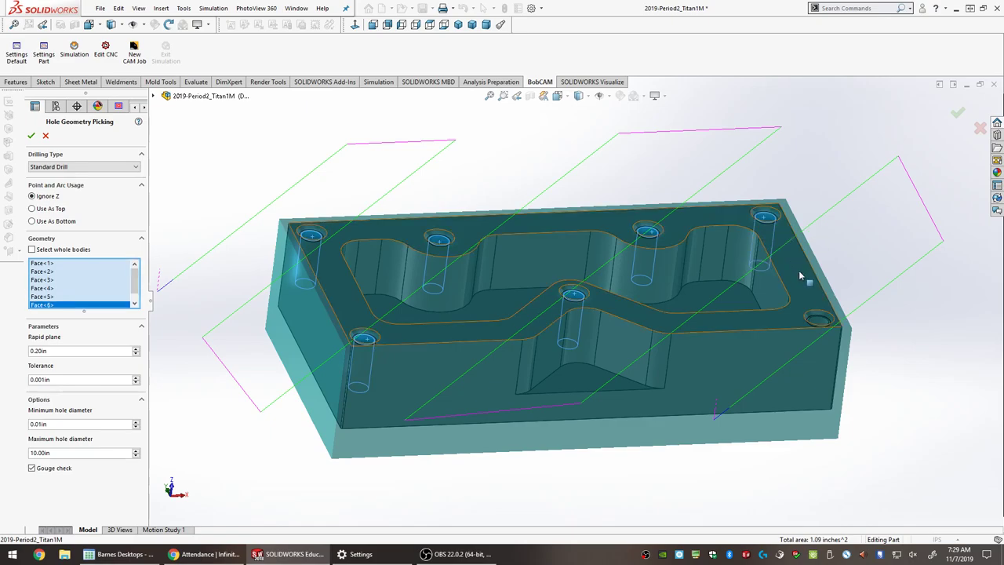
left_click(818, 319)
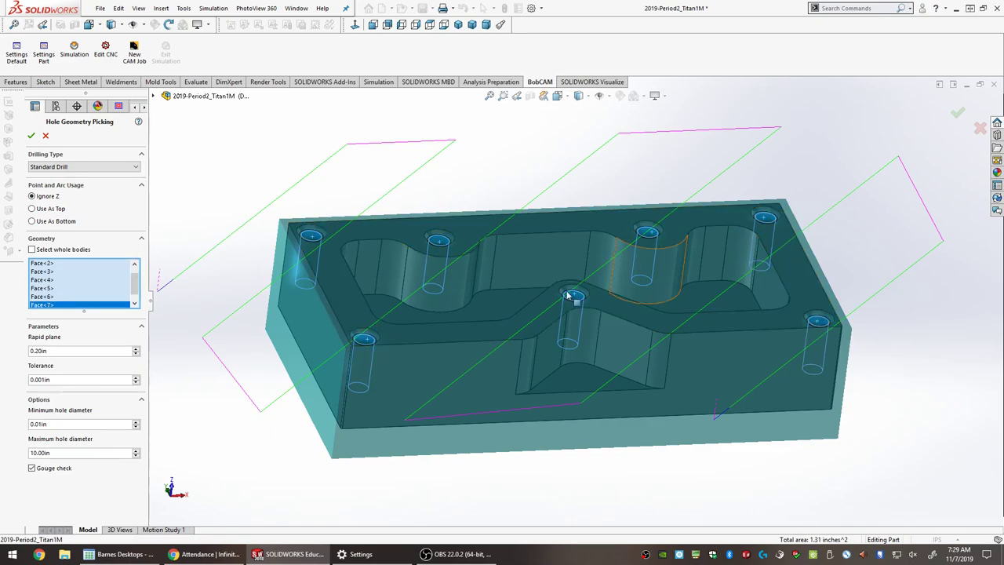
right_click(81, 276)
left_click(99, 280)
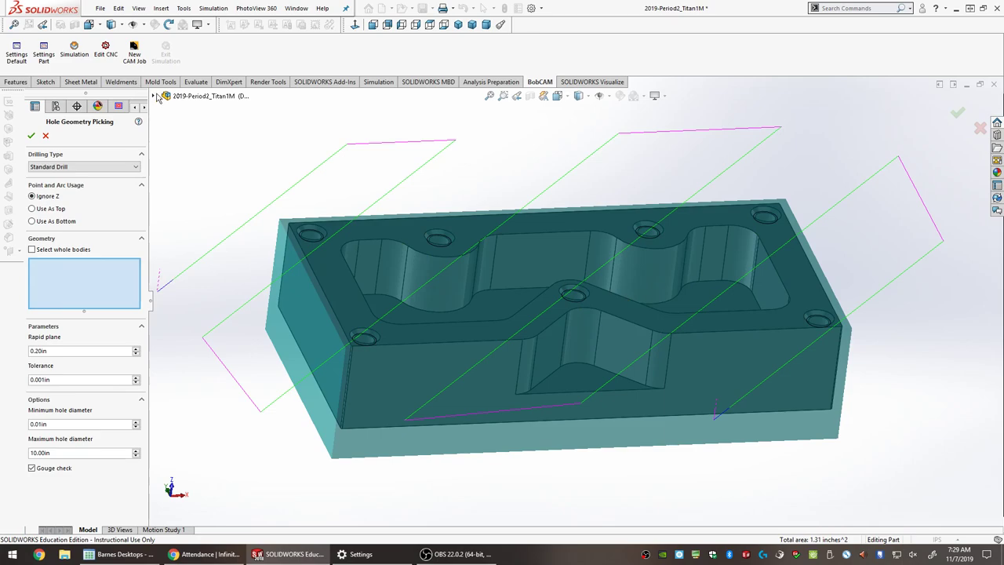
Try using the #10-32 Tapped Hole1 feature from the model's feature tree as hole geometry, and clear that selection.
left_click(155, 95)
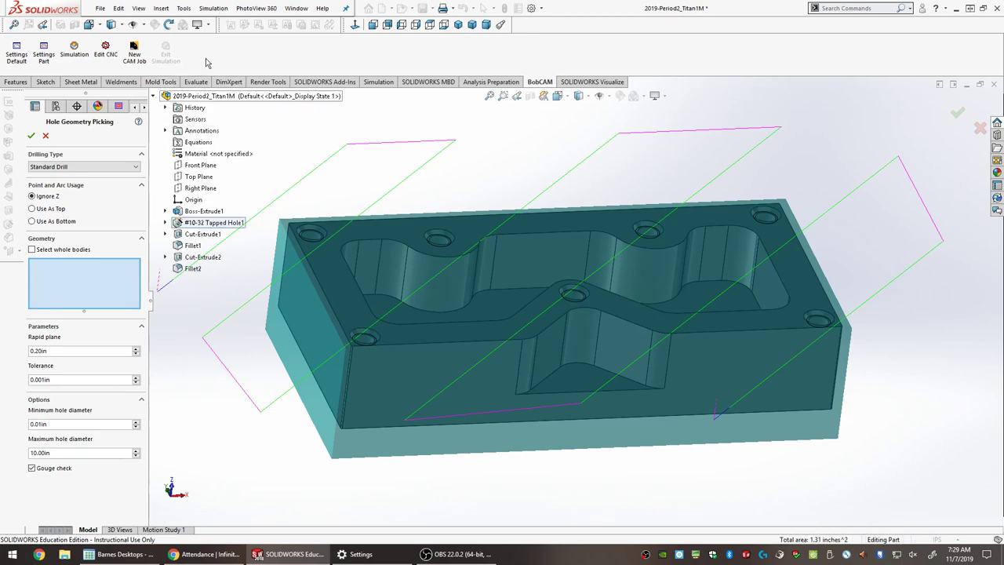
left_click(228, 222)
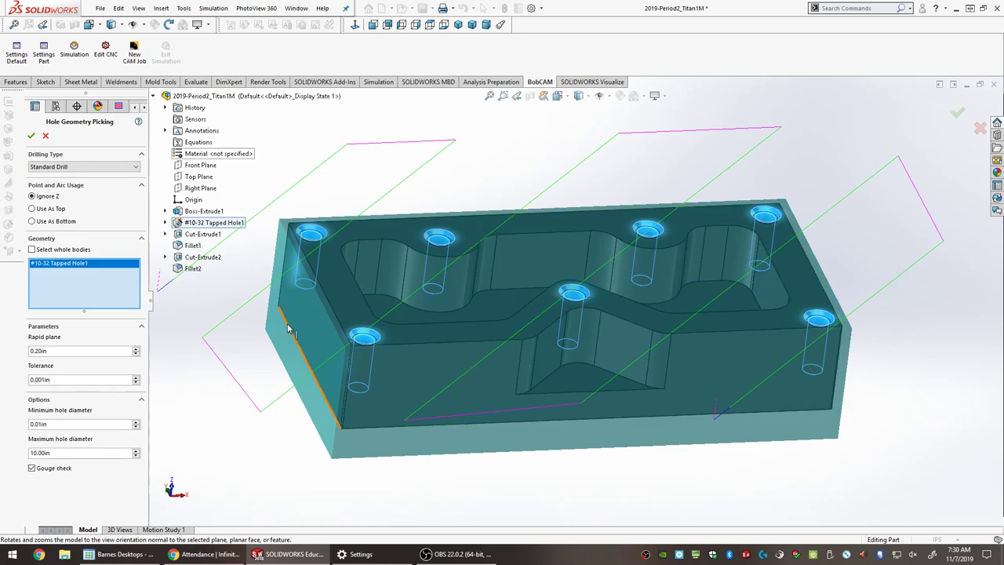
right_click(102, 280)
left_click(155, 290)
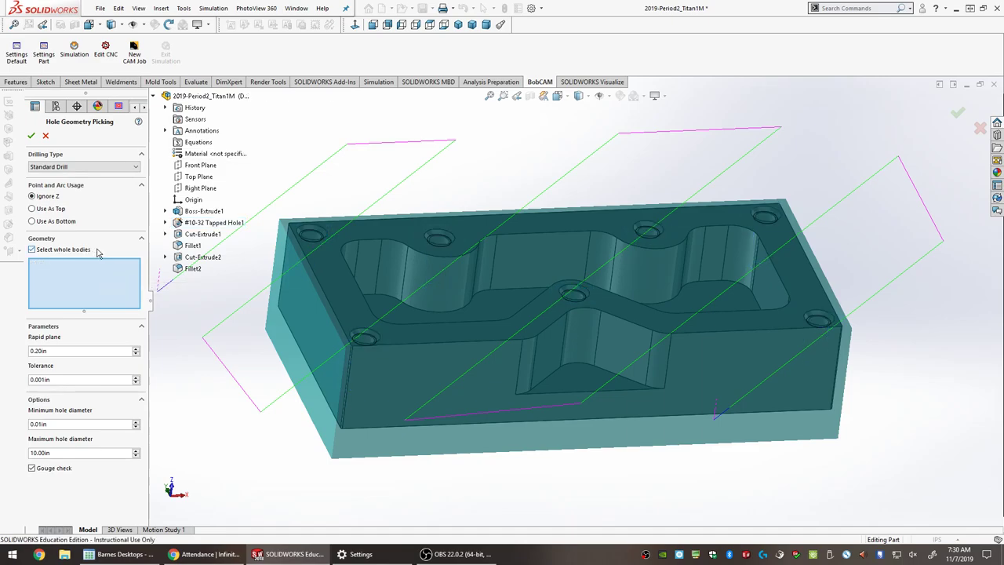
Enable whole-body selection, choose the part body as the hole geometry, and accept the geometry picking.
left_click(92, 250)
left_click(441, 386)
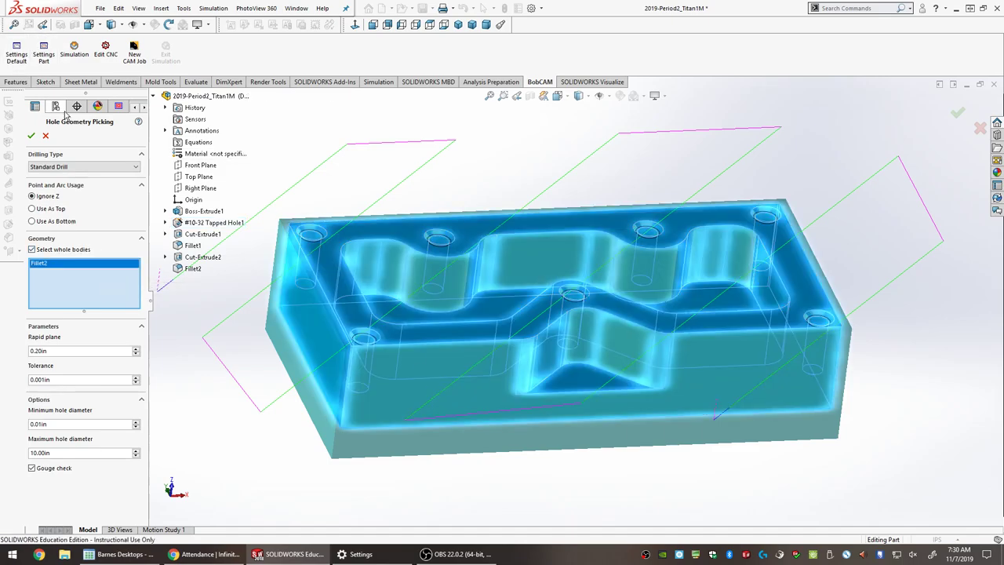
left_click(32, 137)
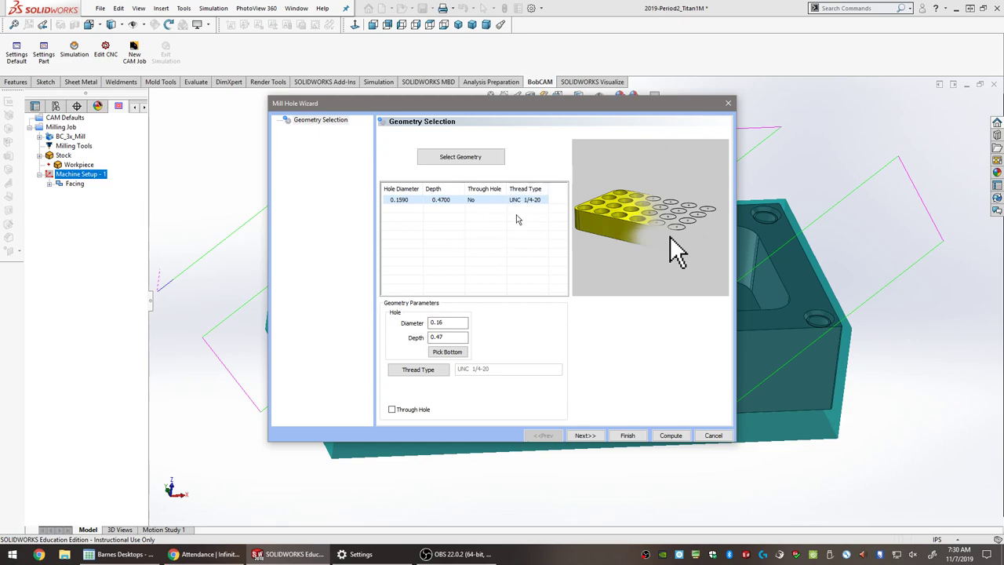
Set the hole group's thread type to UNF and its thread size to UNF 10-32.
left_click(410, 371)
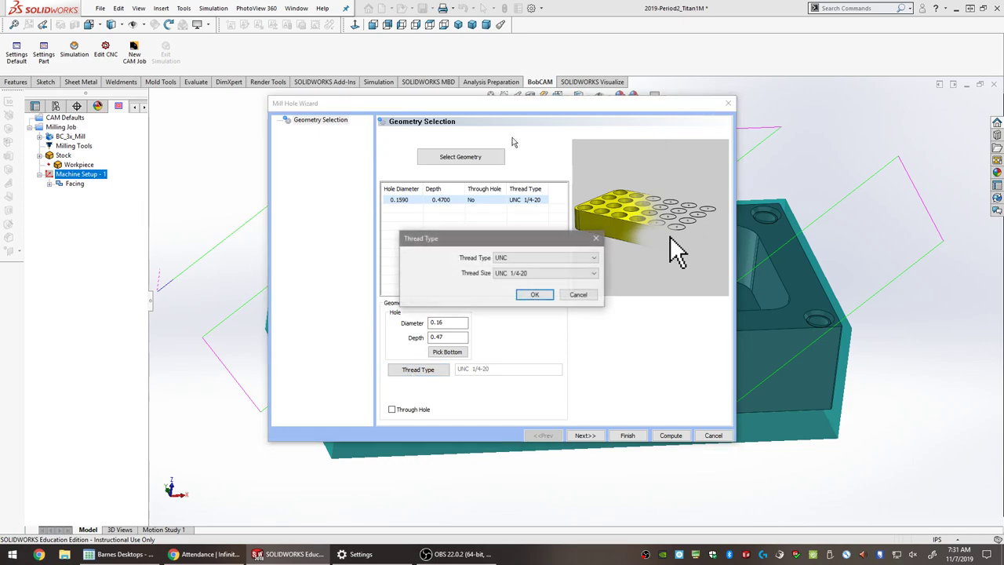
left_click(514, 259)
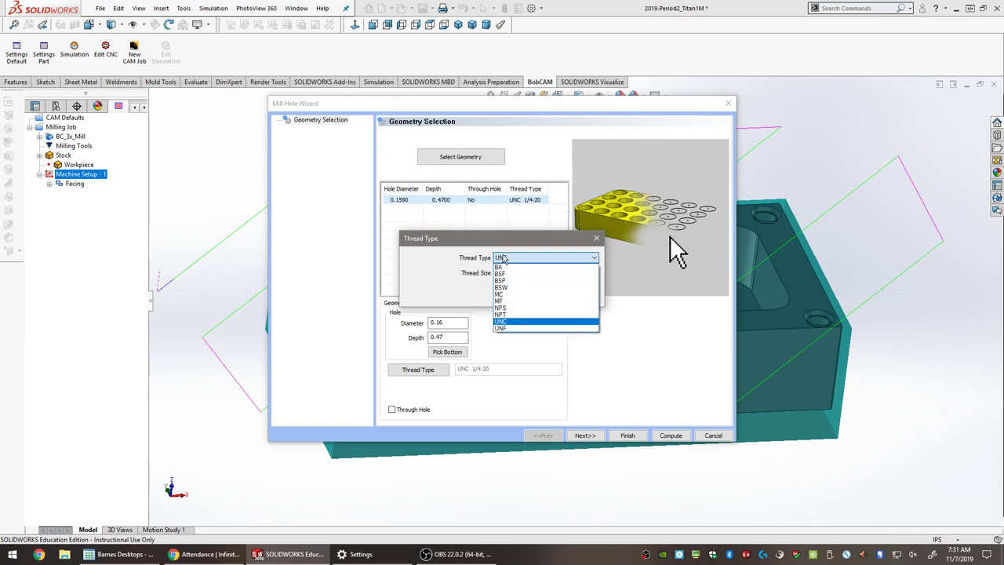
left_click(508, 328)
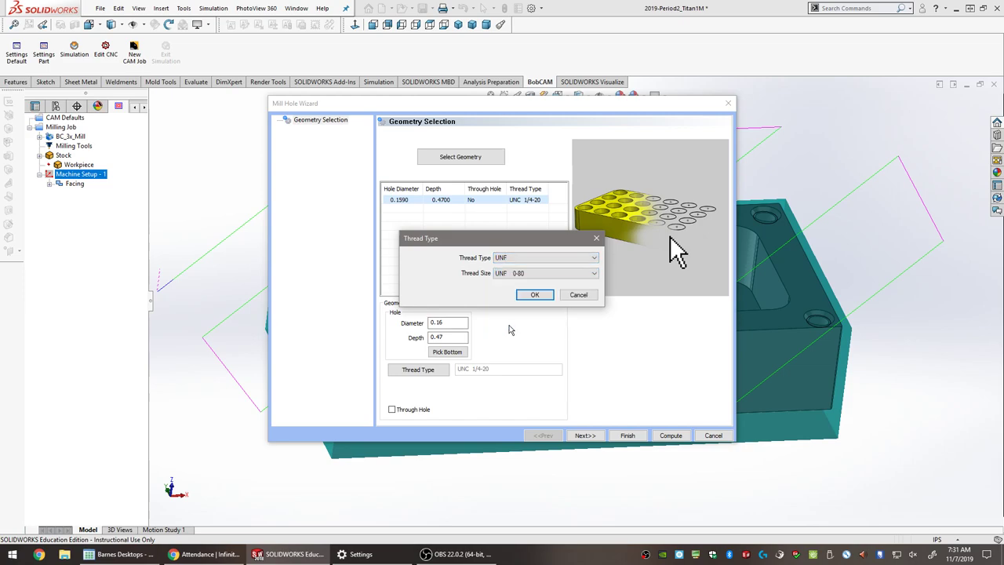
left_click(534, 274)
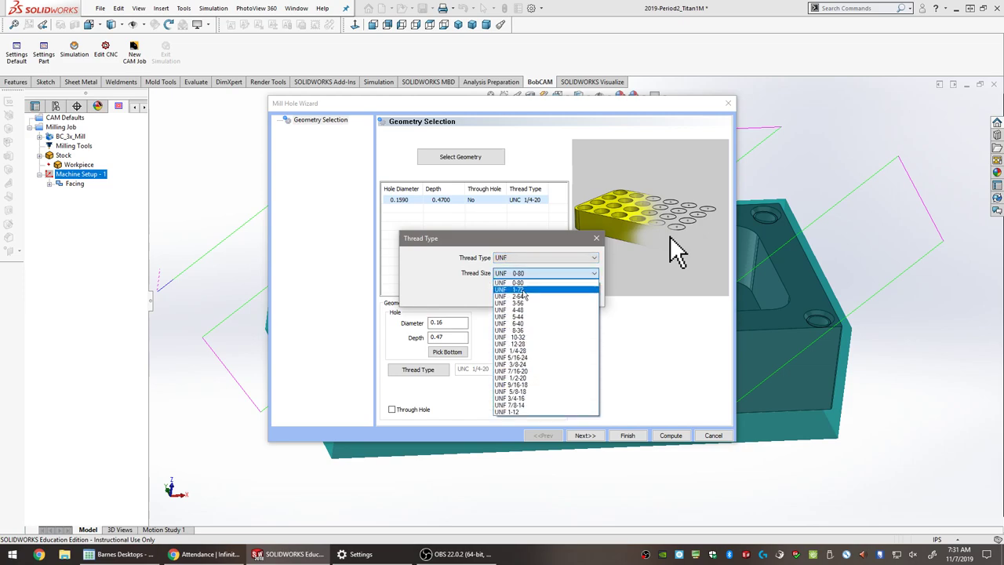
left_click(528, 337)
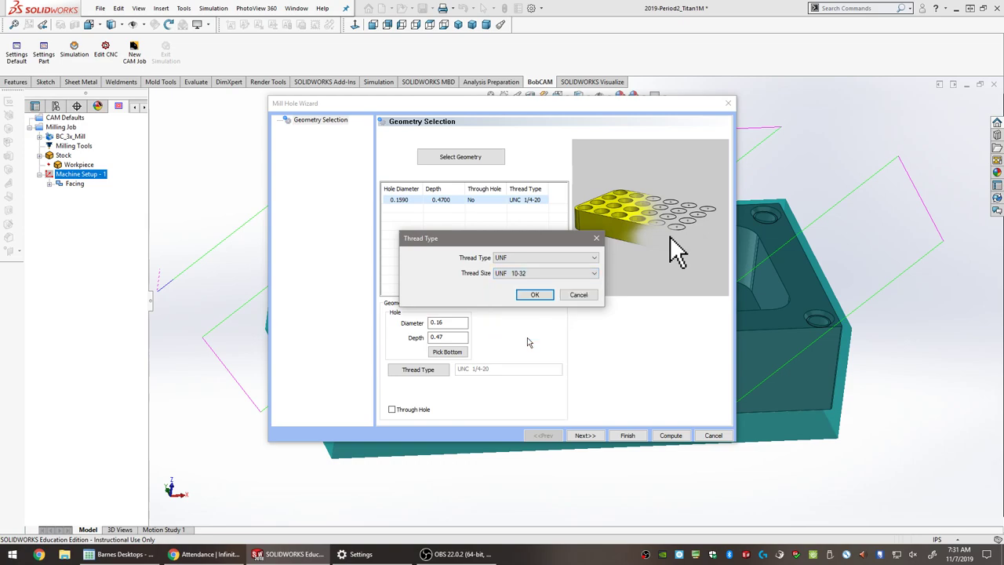
left_click(531, 295)
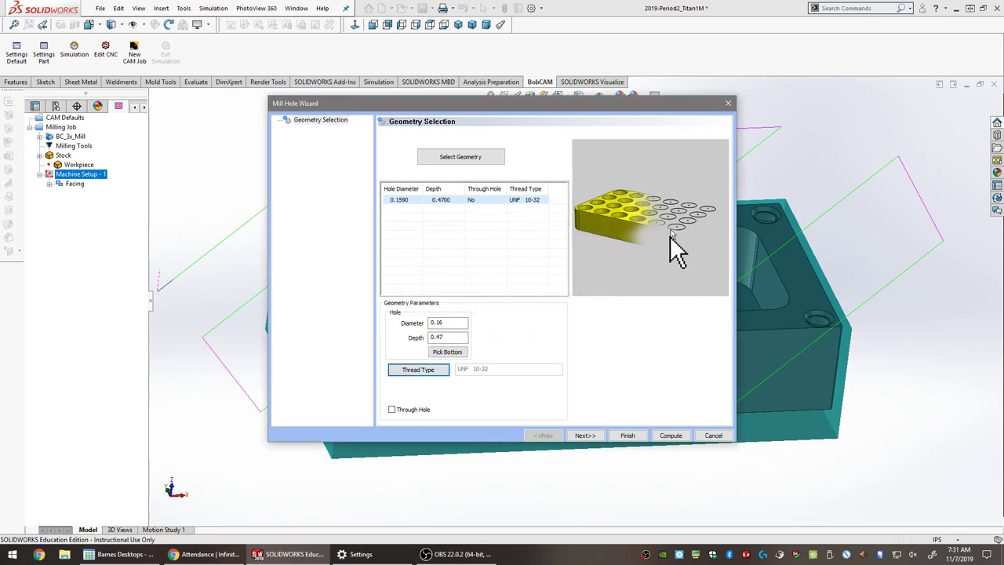
Advance the hole wizard to the machining strategy and remove the Chamfer Drill operation from the current operations.
left_click(585, 435)
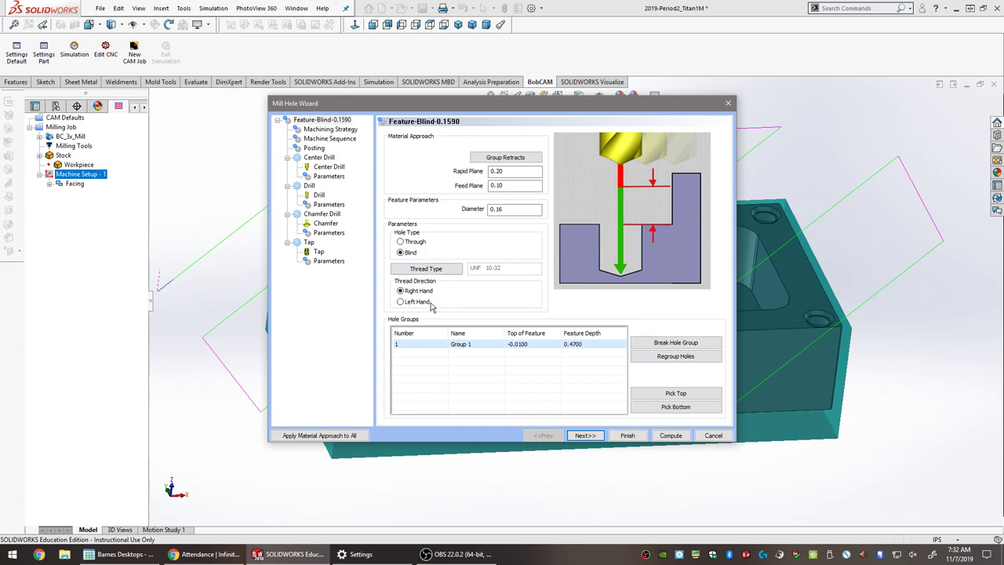
left_click(586, 436)
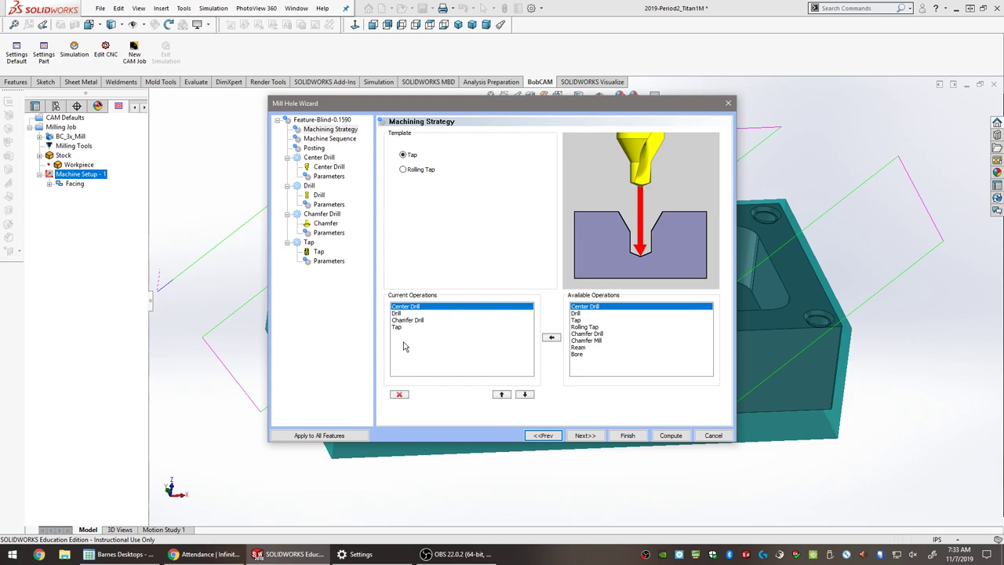
left_click(418, 322)
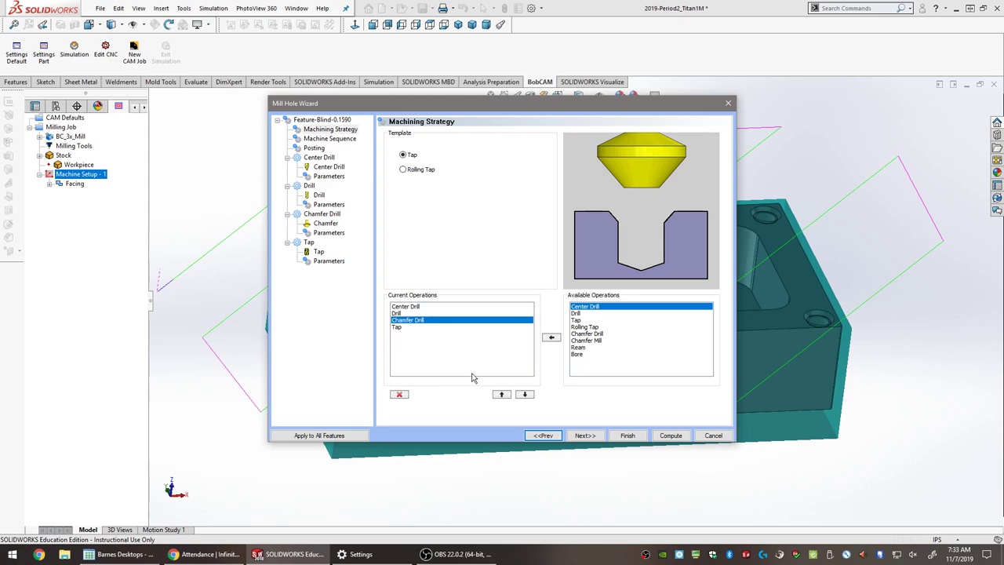
left_click(399, 394)
Try moving Center Drill to the end of the current operations, and restore it to first place.
left_click(419, 307)
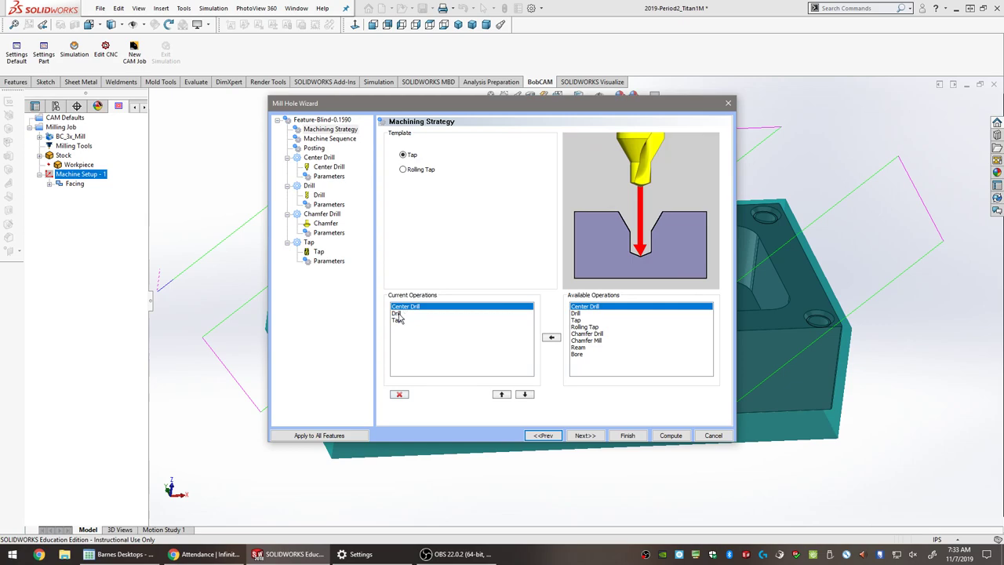
key("Down")
key("Down")
key("Up")
key("Up")
left_click(397, 314)
left_click(399, 320)
left_click(406, 306)
left_click(525, 395)
left_click(525, 395)
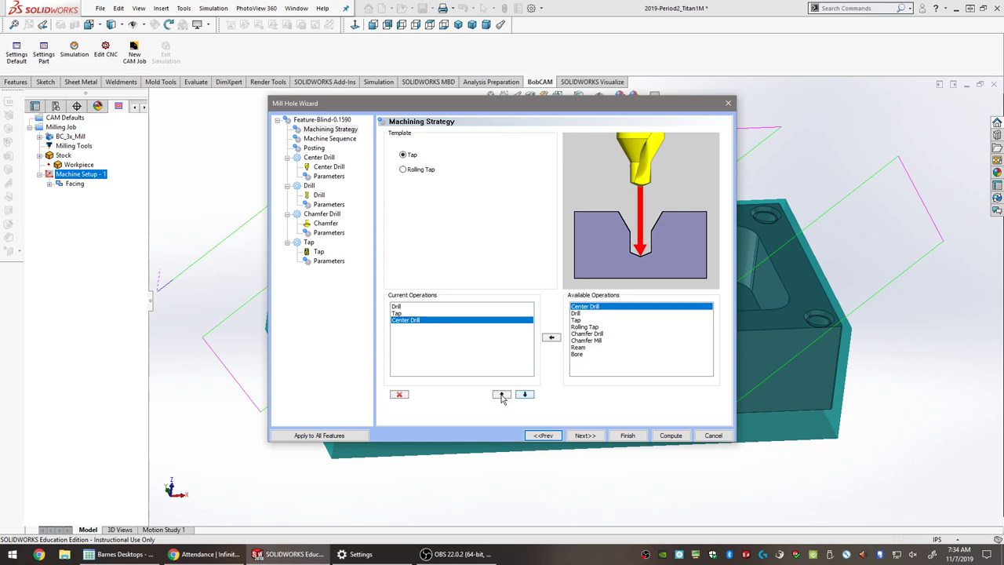
left_click(502, 394)
left_click(502, 394)
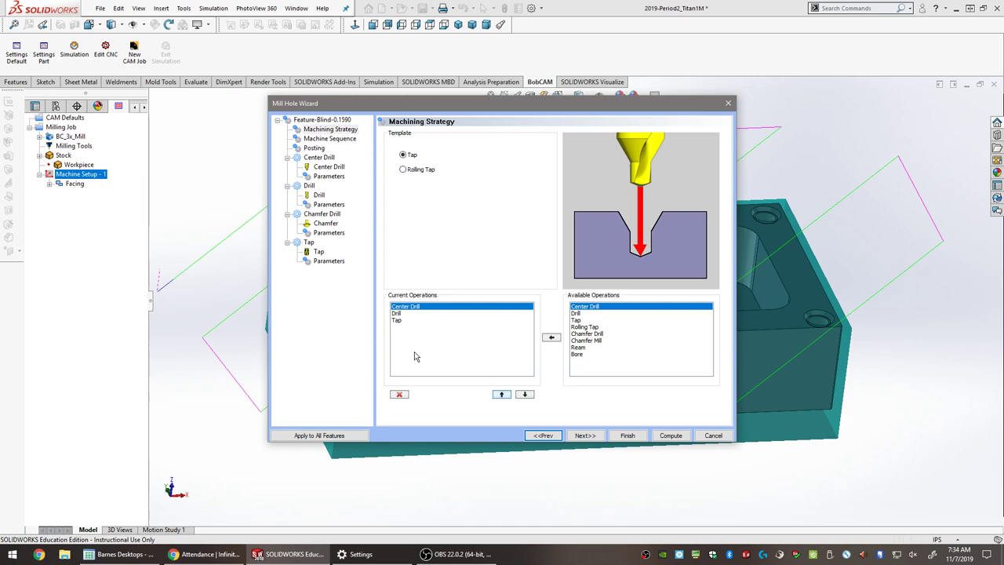
Review the machine sequence, posting and center drill settings, and return to the general parameters of the blind hole feature.
left_click(584, 435)
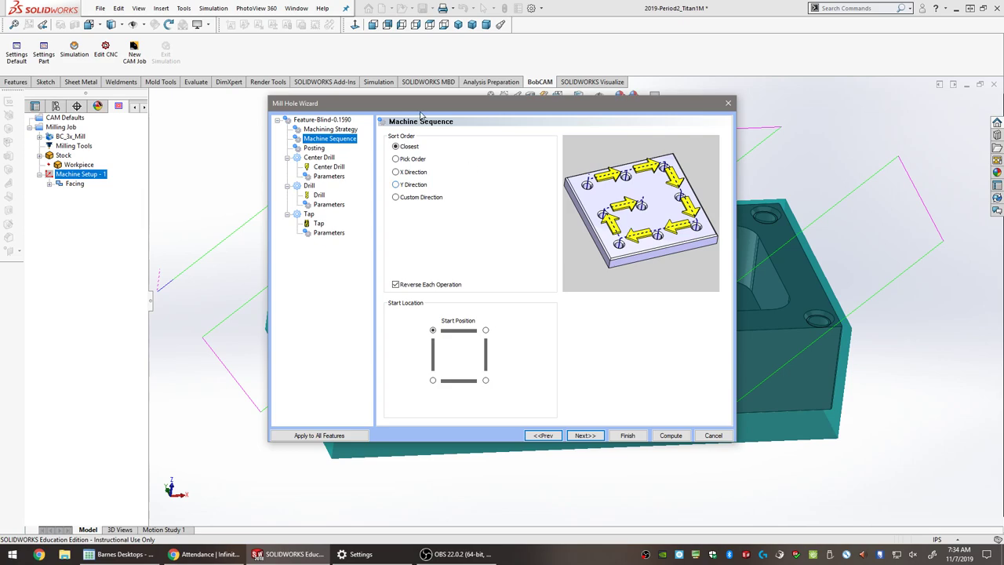
left_click(585, 436)
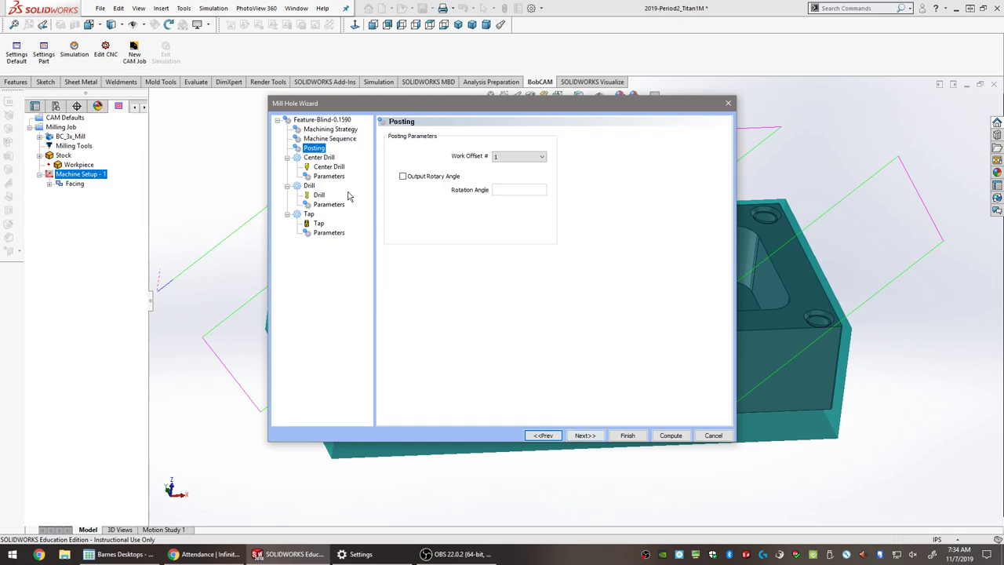
left_click(586, 436)
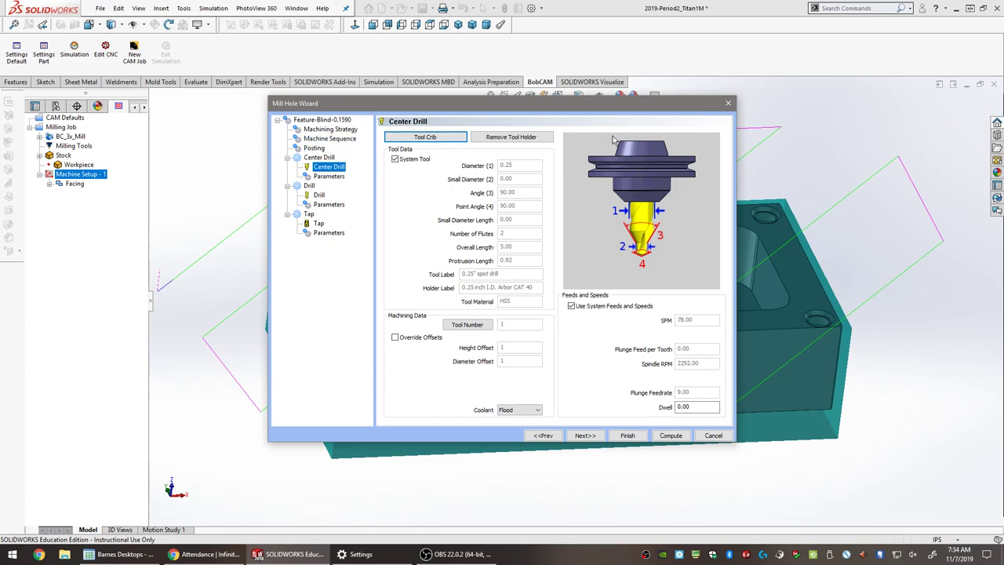
left_click(543, 436)
left_click(544, 437)
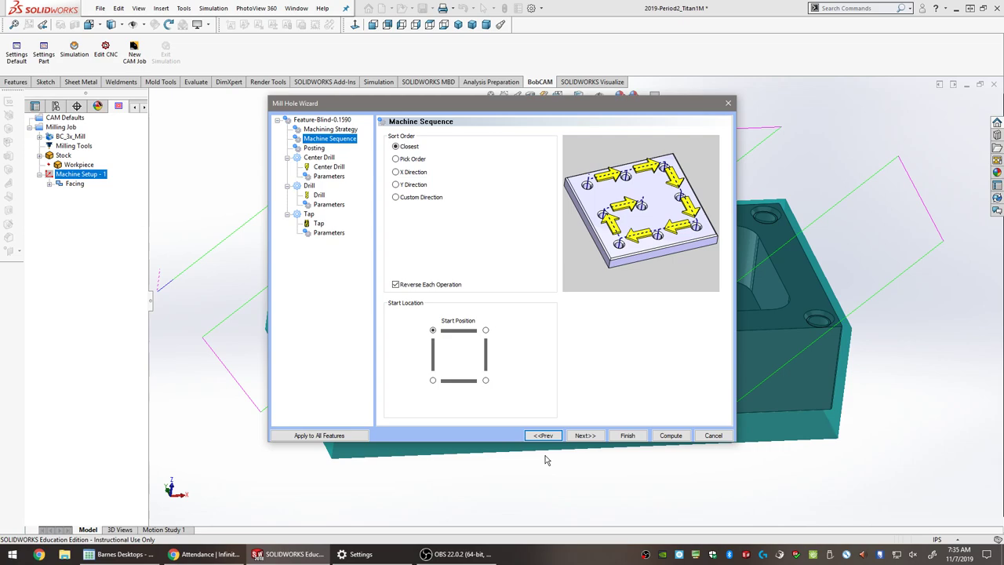
left_click(335, 130)
left_click(323, 120)
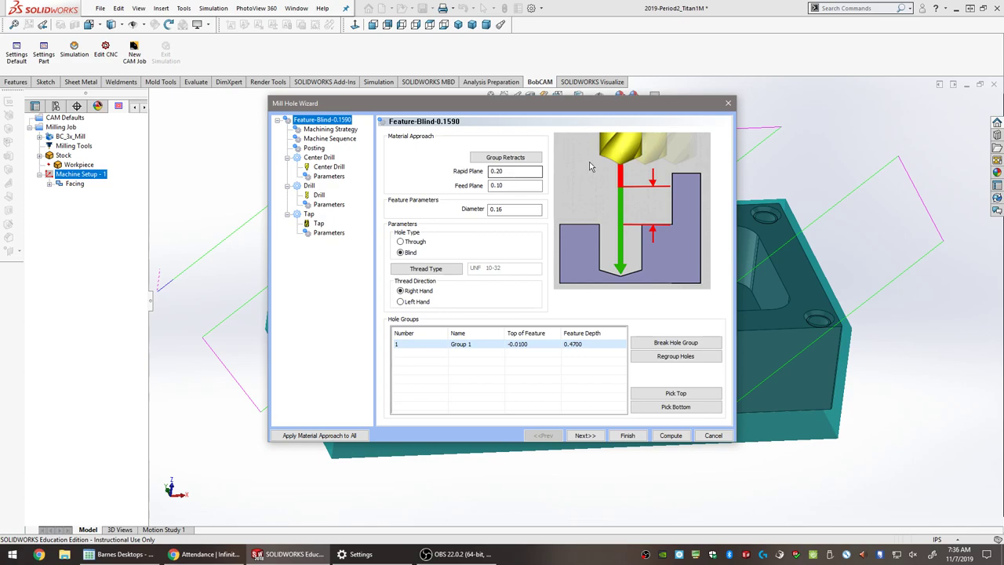
Assign the 0.25" spot drill from the tool crib to the Center Drill operation.
left_click(326, 168)
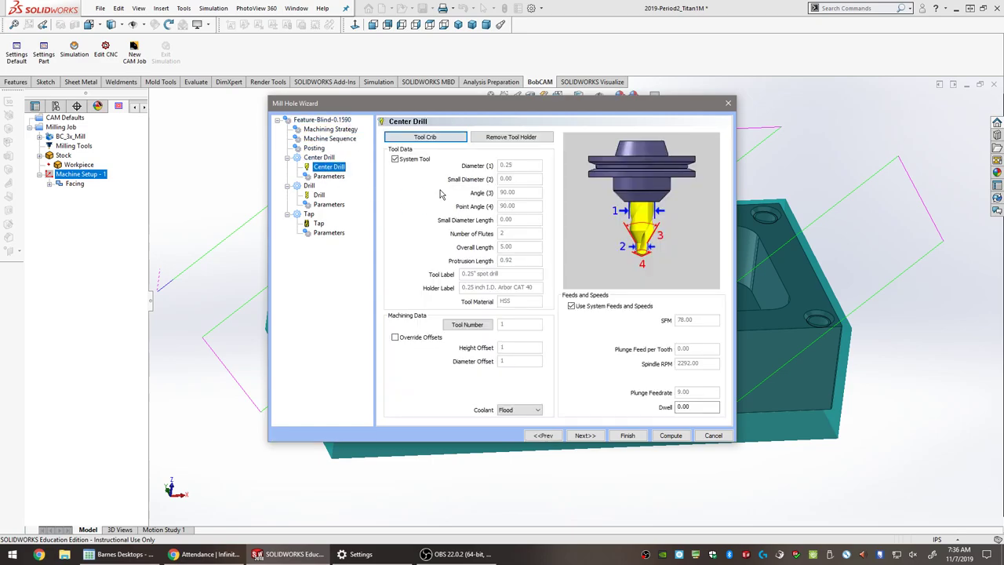
left_click(421, 139)
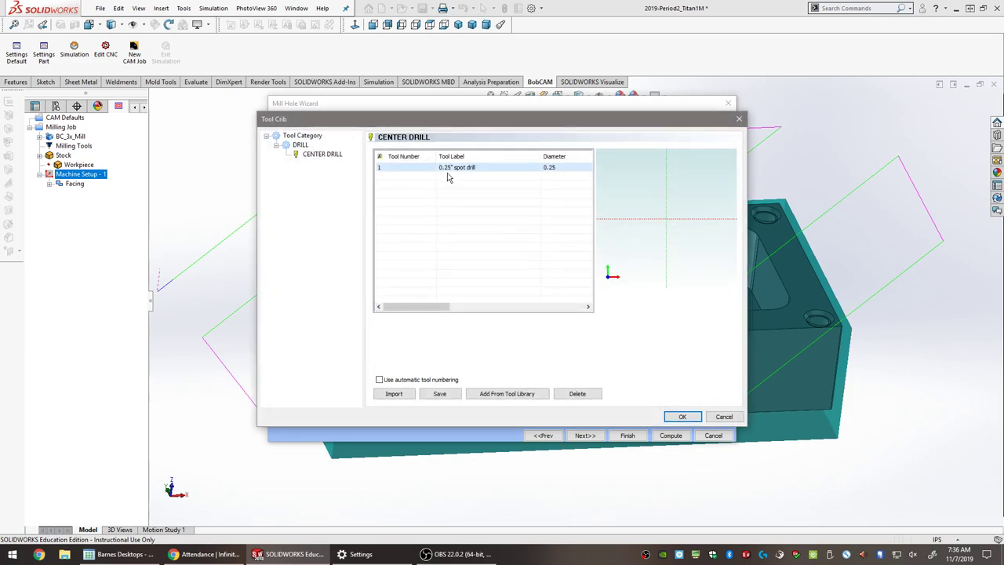
left_click(444, 168)
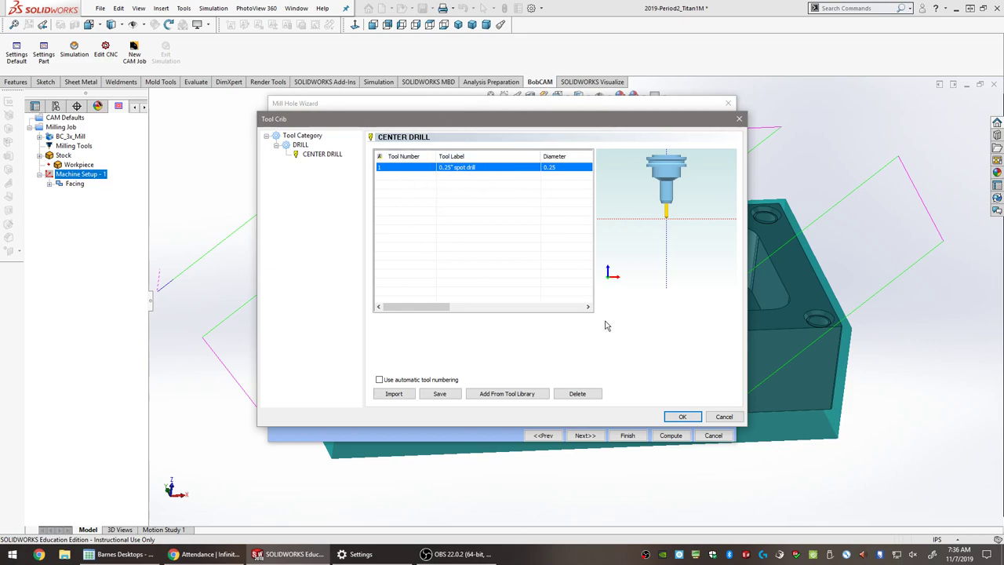
left_click(681, 417)
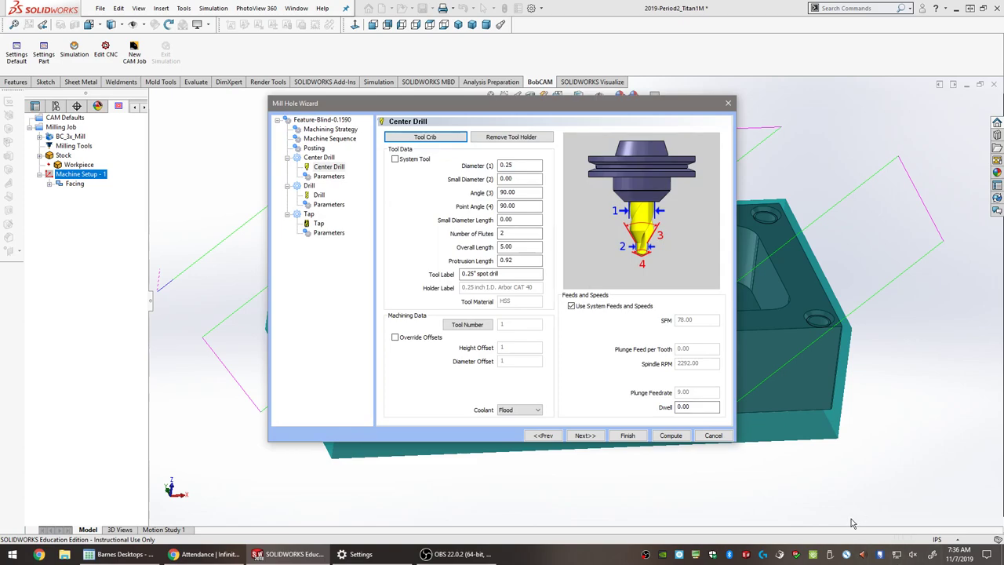
Advance the hole wizard to the center drill's operation parameters.
left_click(586, 435)
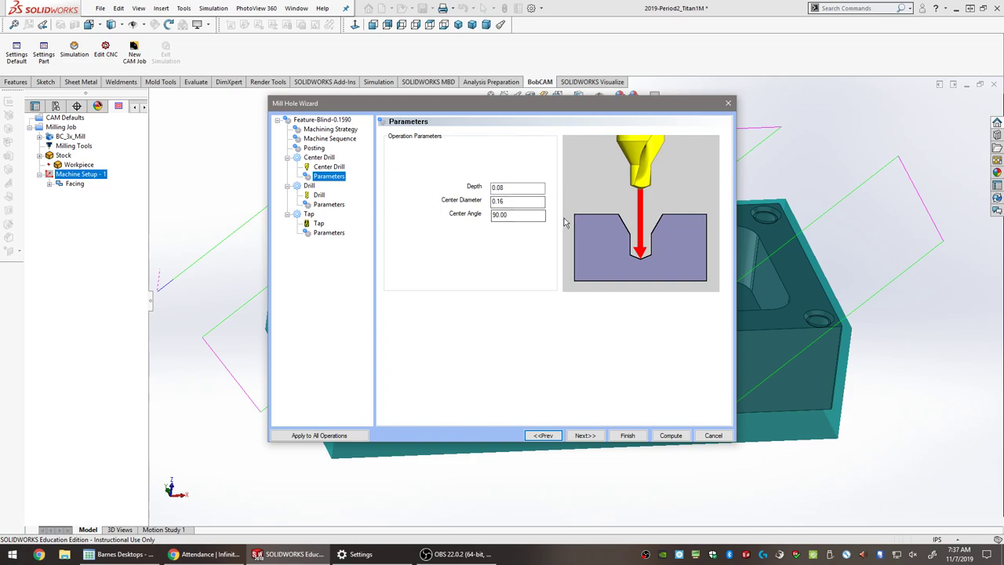
Try a center diameter of 10.00 for the center drill operation.
double_click(506, 200)
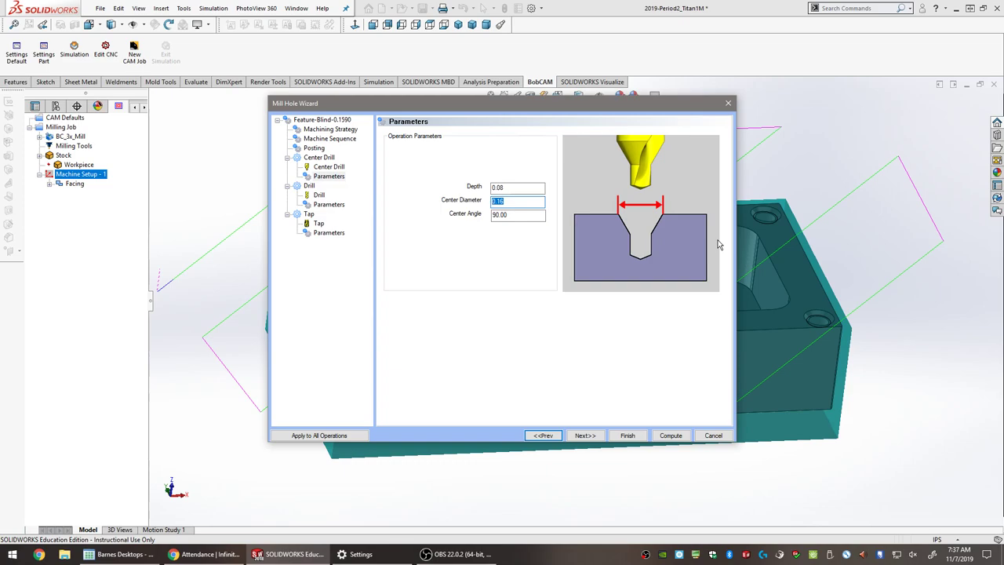
type(".25")
key("BackSpace")
key("BackSpace")
key("BackSpace")
type("10")
key("Tab")
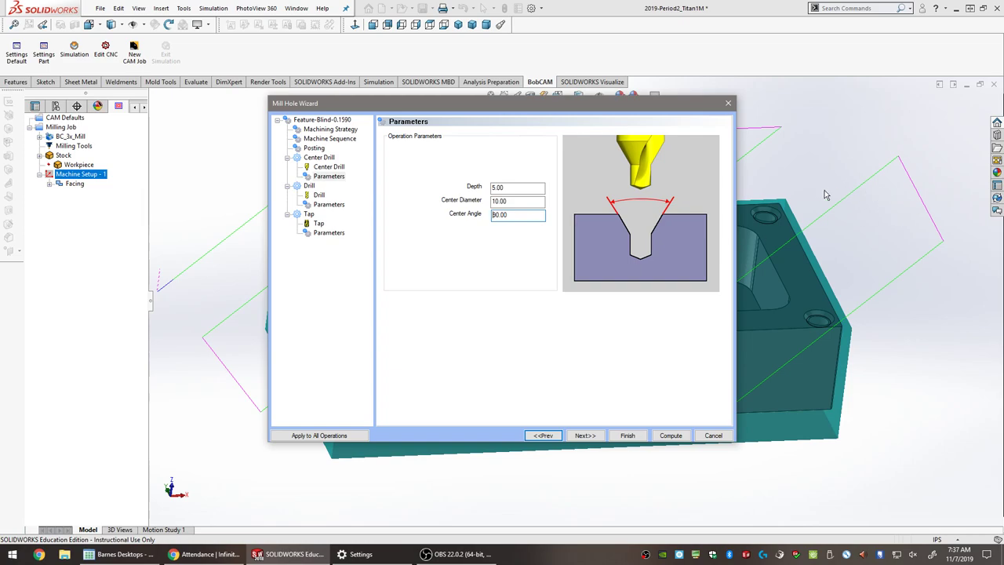
Set the center drill's center diameter to 0.20 and its depth to 0.10.
left_click(529, 202)
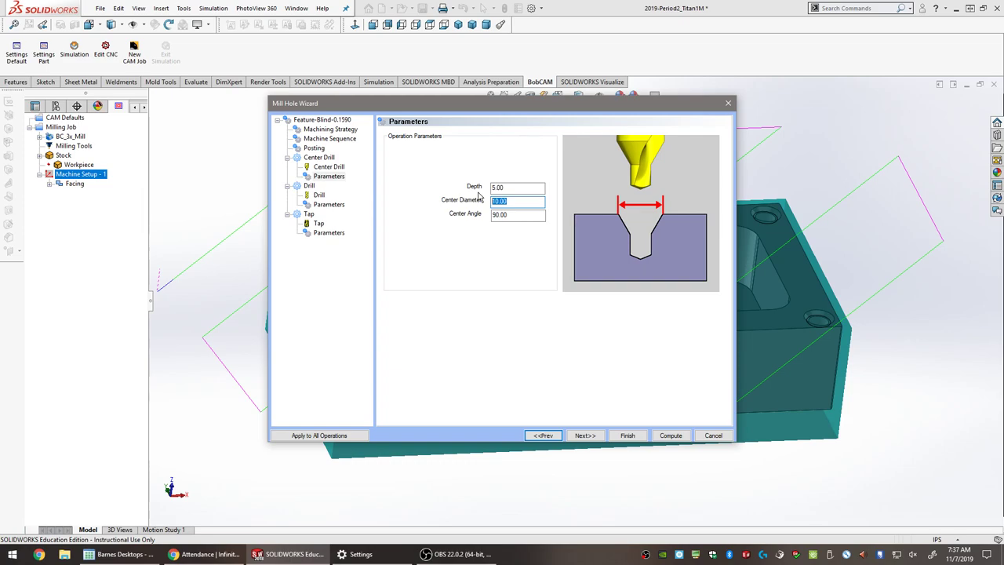
type(".2")
double_click(516, 187)
type("0.10")
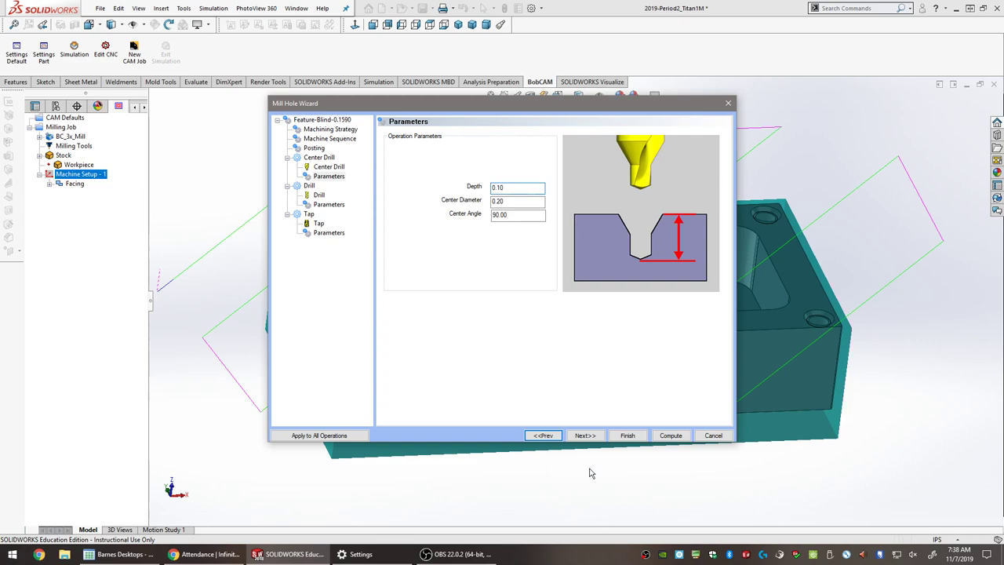
Assign the #21 drill bit from the tool crib to the Drill operation.
left_click(584, 435)
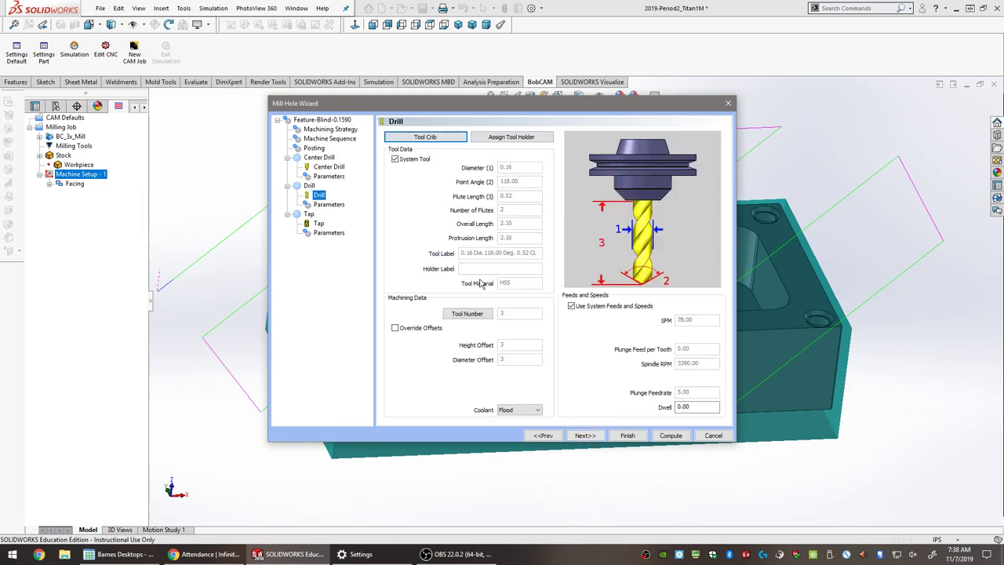
left_click(425, 137)
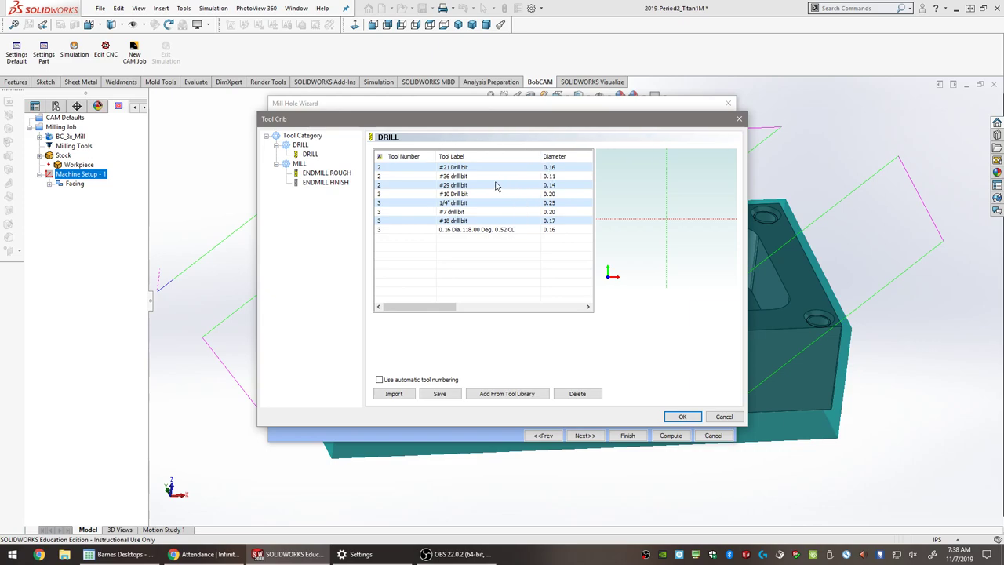
left_click(475, 170)
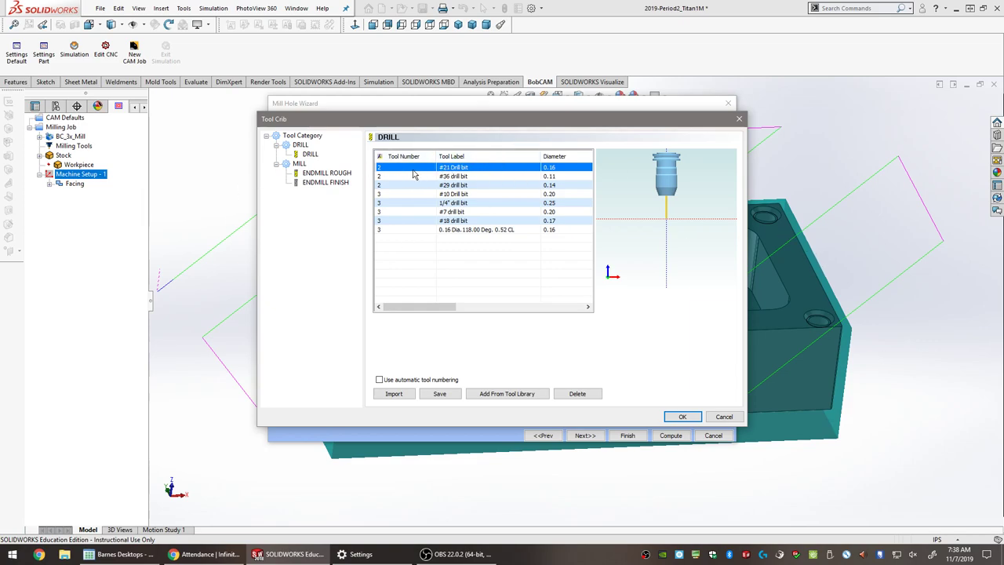
left_click(480, 168)
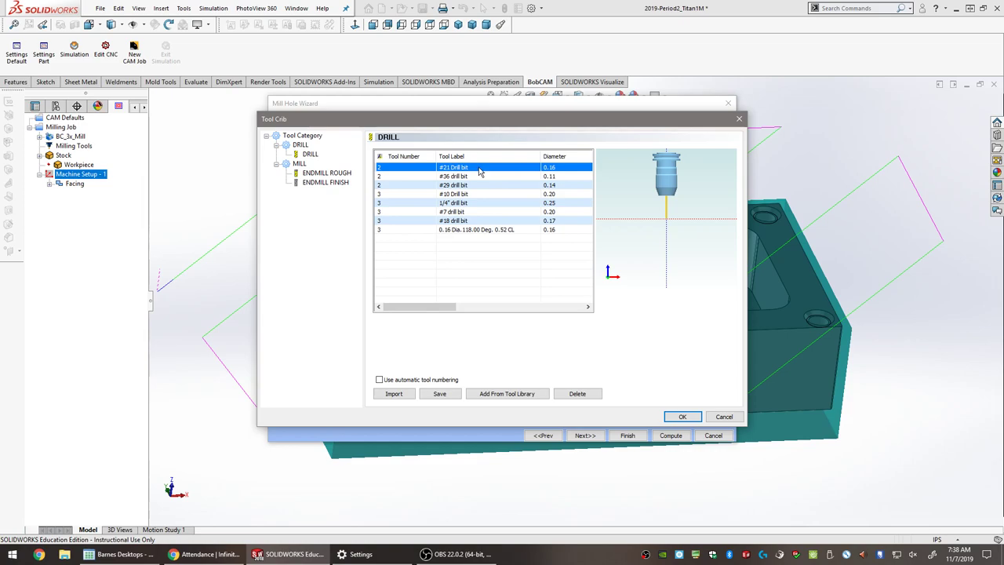
left_click(679, 416)
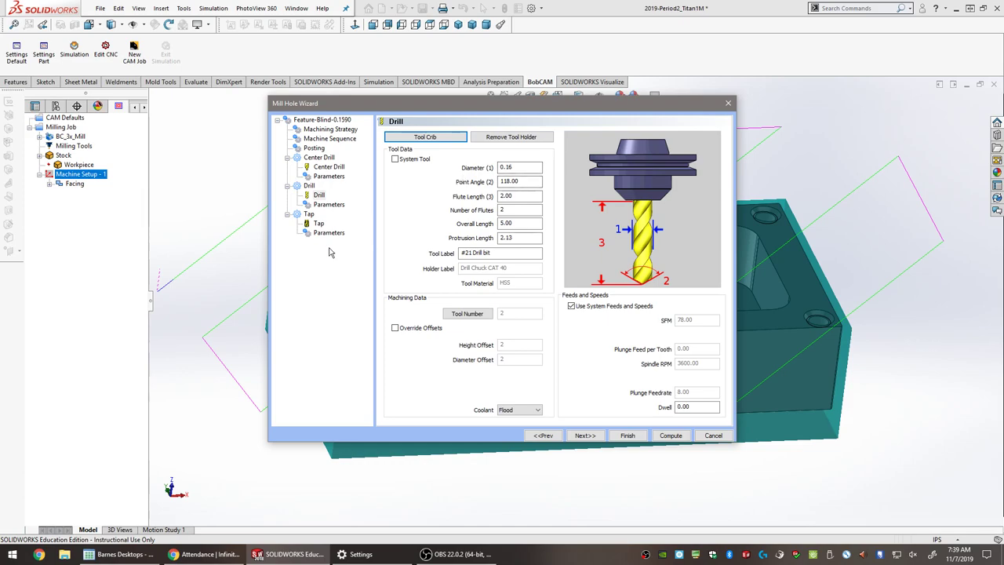
Set the cycle type of the Drill operation to Peck, after trying Fast Peck.
left_click(584, 435)
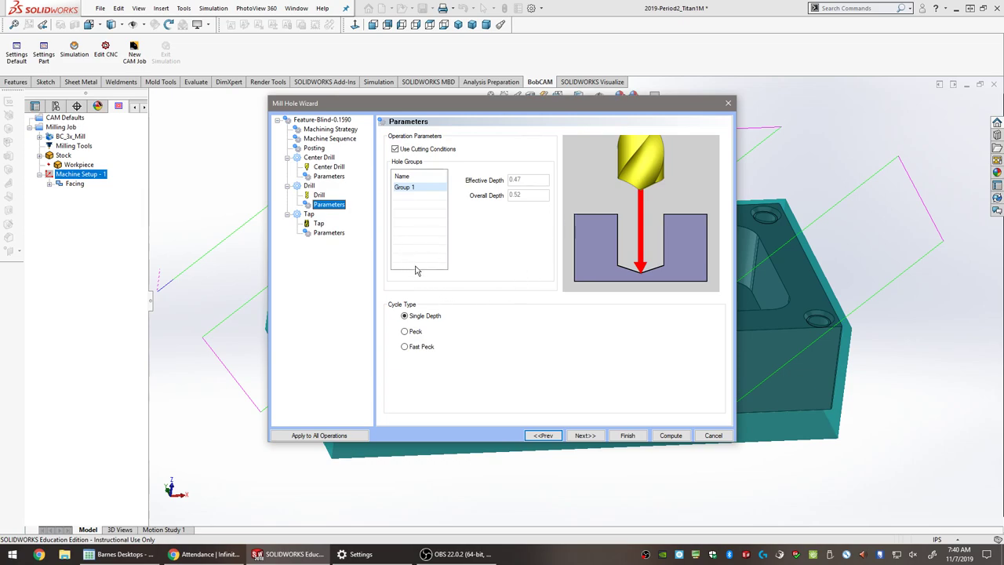
left_click(413, 333)
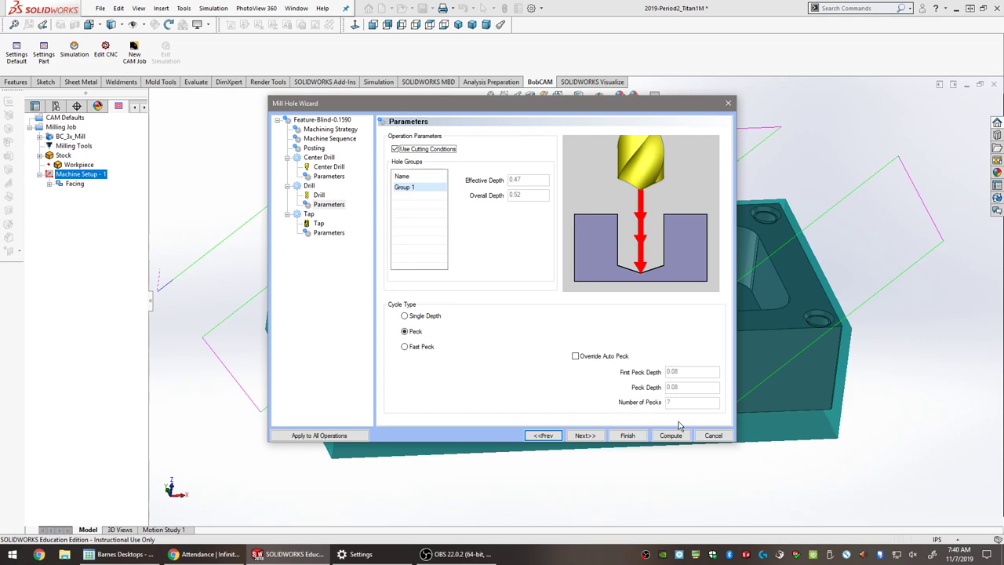
left_click(411, 350)
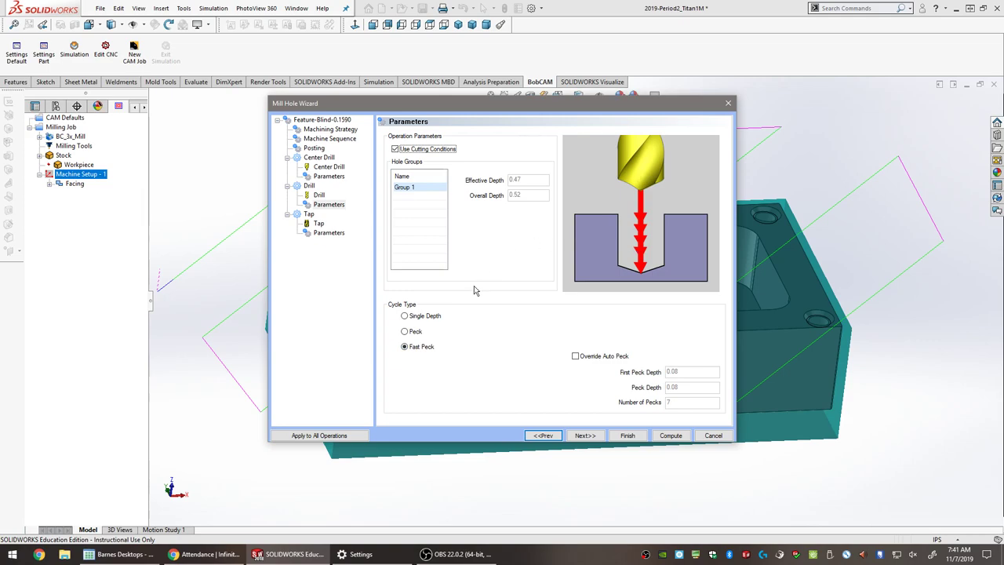
left_click(415, 331)
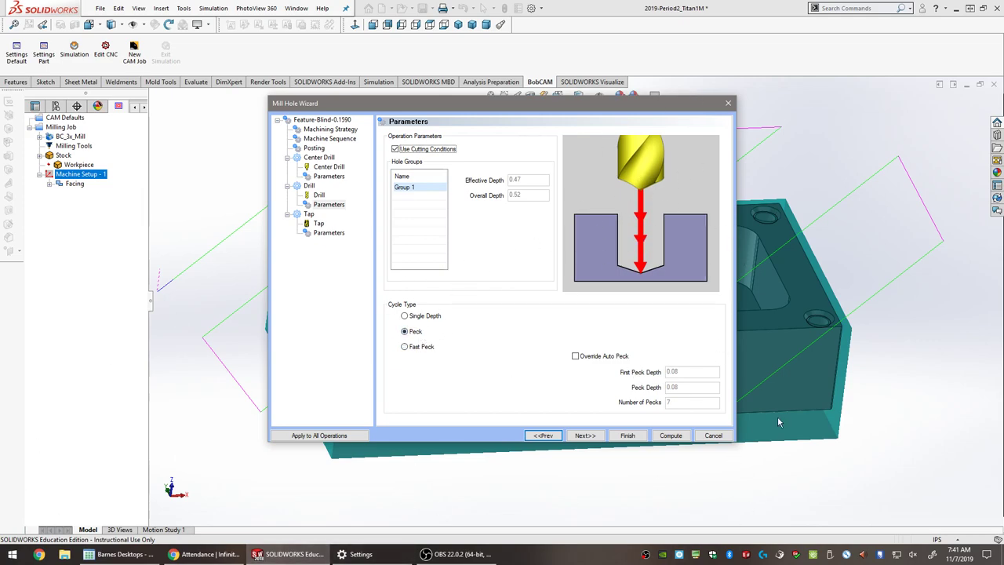
Assign the 10/32 point tap from the tool crib to the Tap operation.
left_click(586, 436)
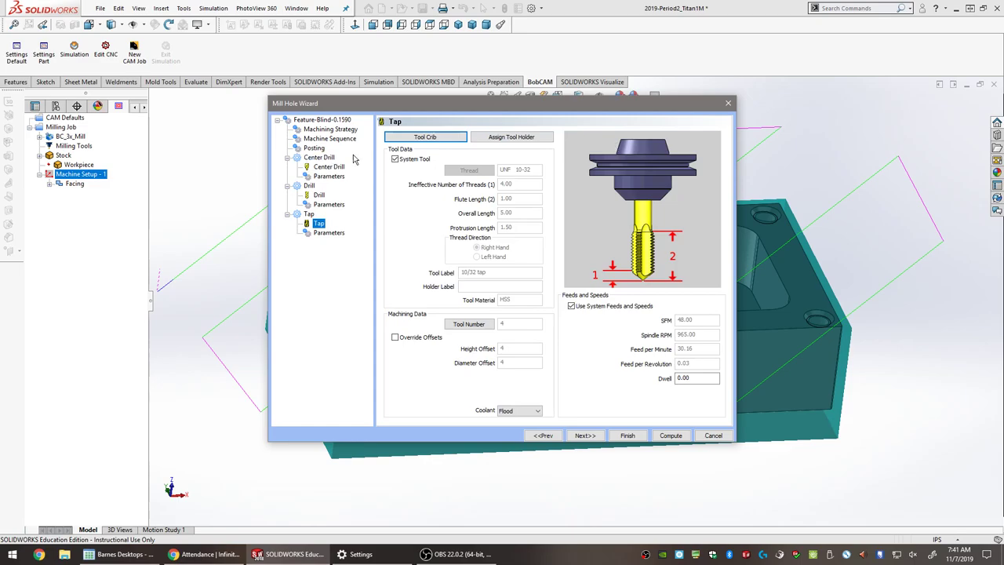
left_click(425, 136)
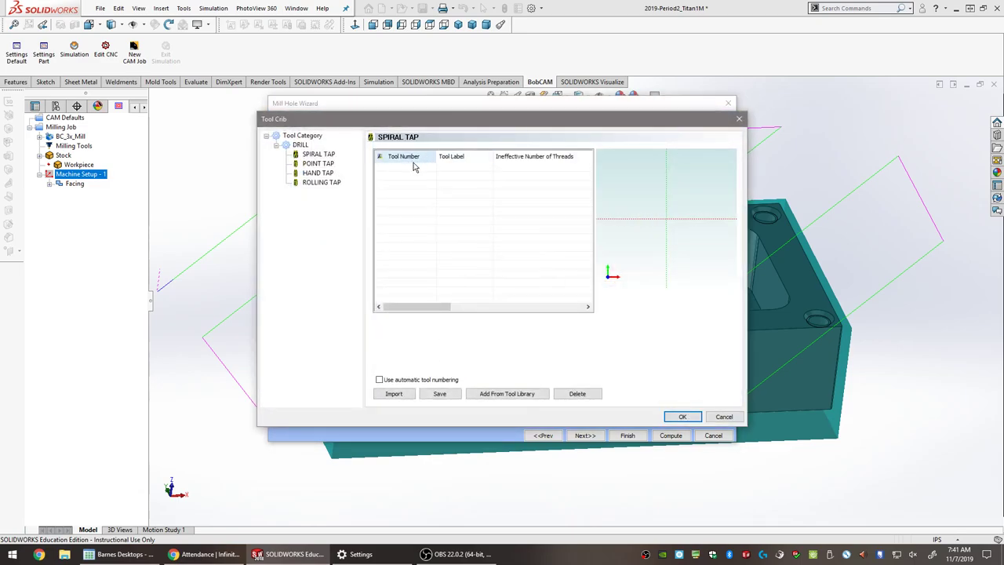
left_click(319, 184)
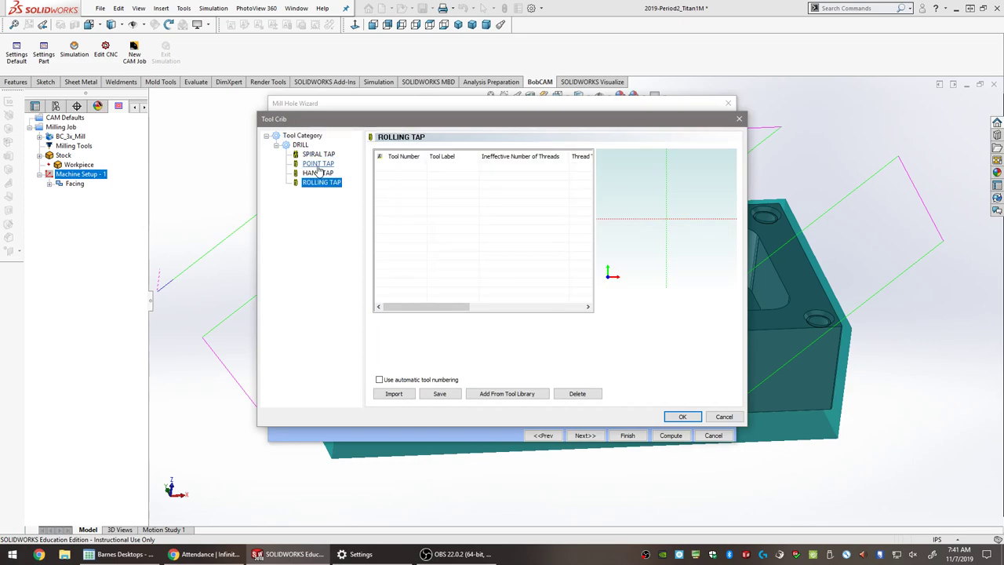
left_click(317, 163)
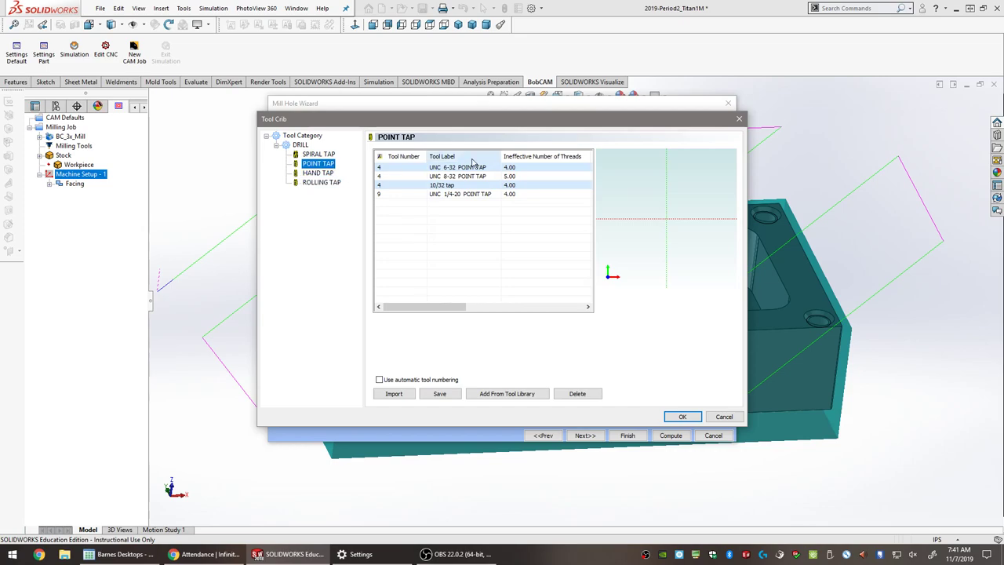
left_click(442, 186)
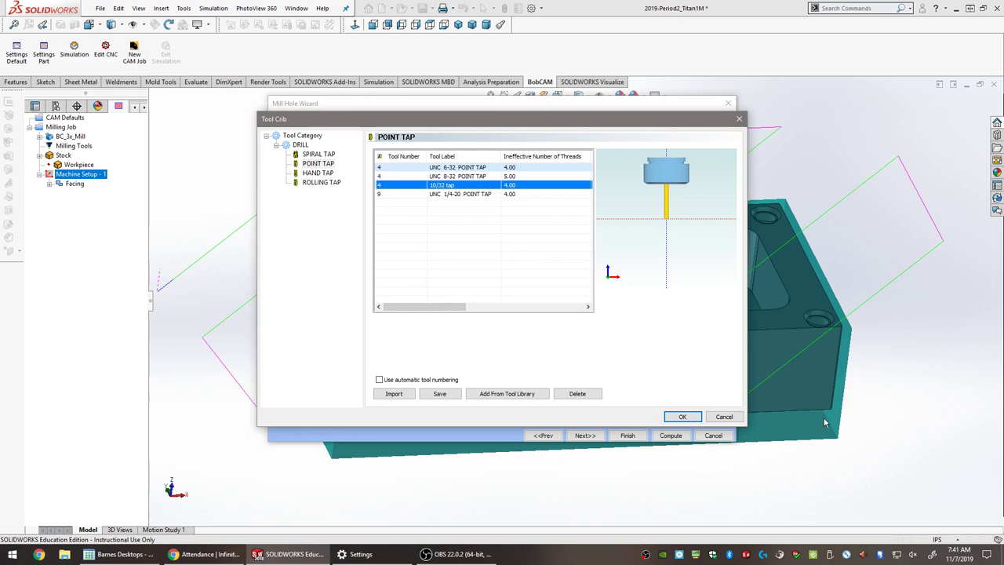
left_click(683, 416)
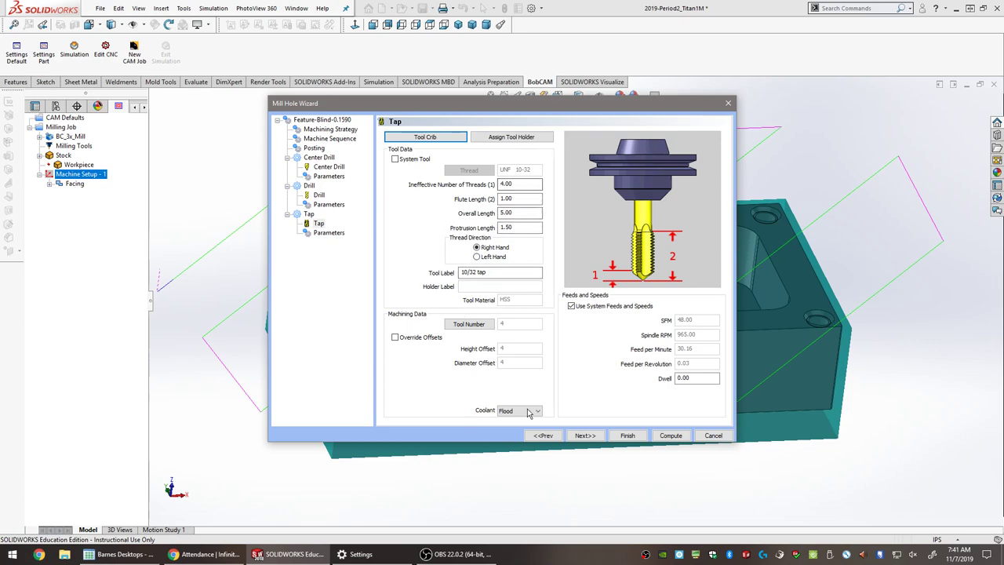
Review the tap parameters, compute the blind tap hole feature, and inspect its toolpath clearance above the part.
left_click(585, 435)
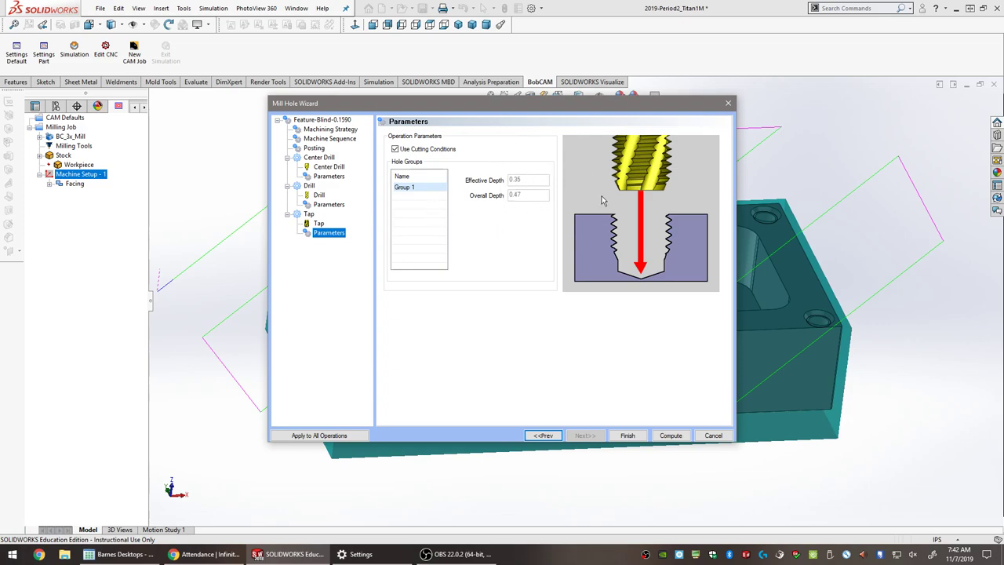
left_click(668, 435)
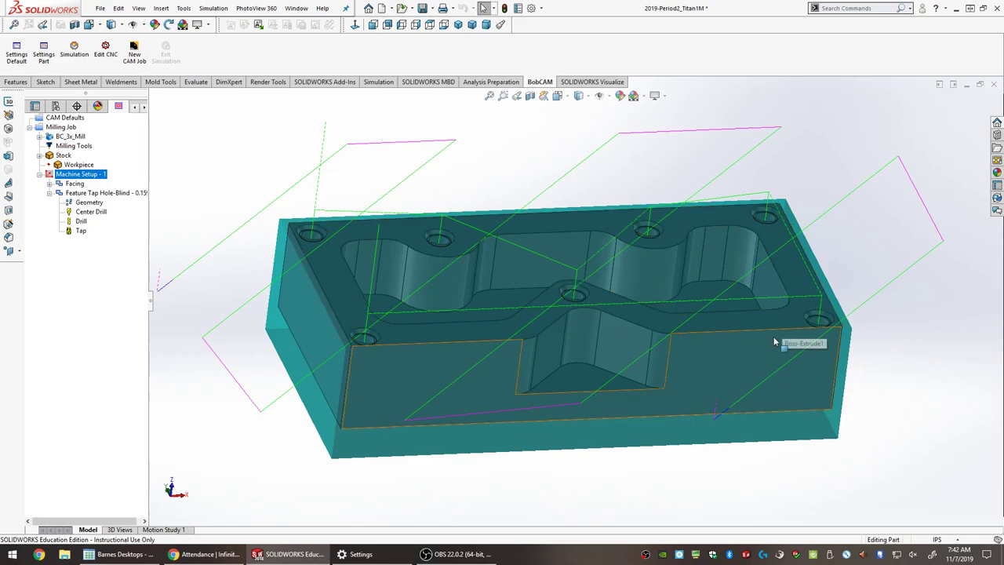
middle_click_drag(784, 341, 756, 326)
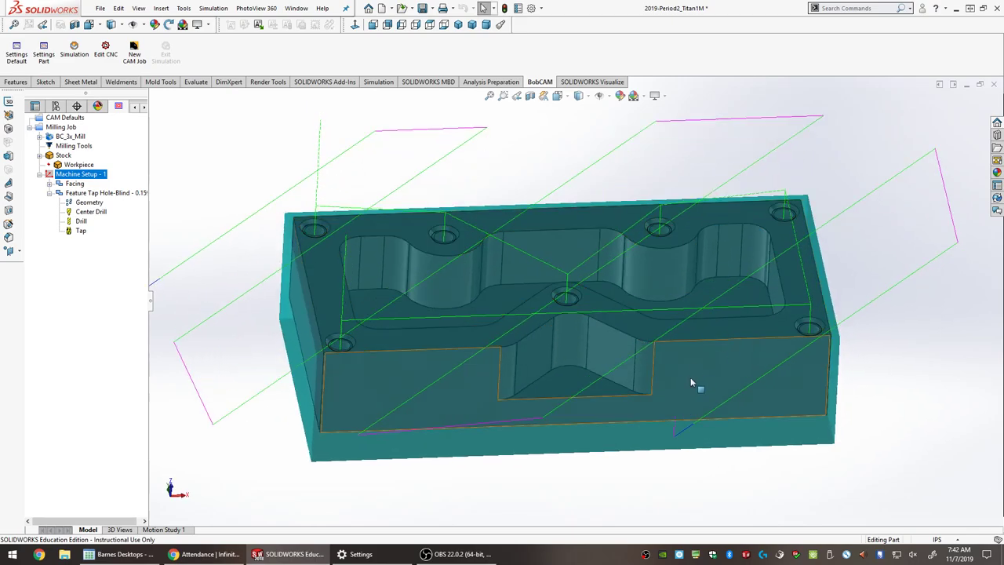
key("space")
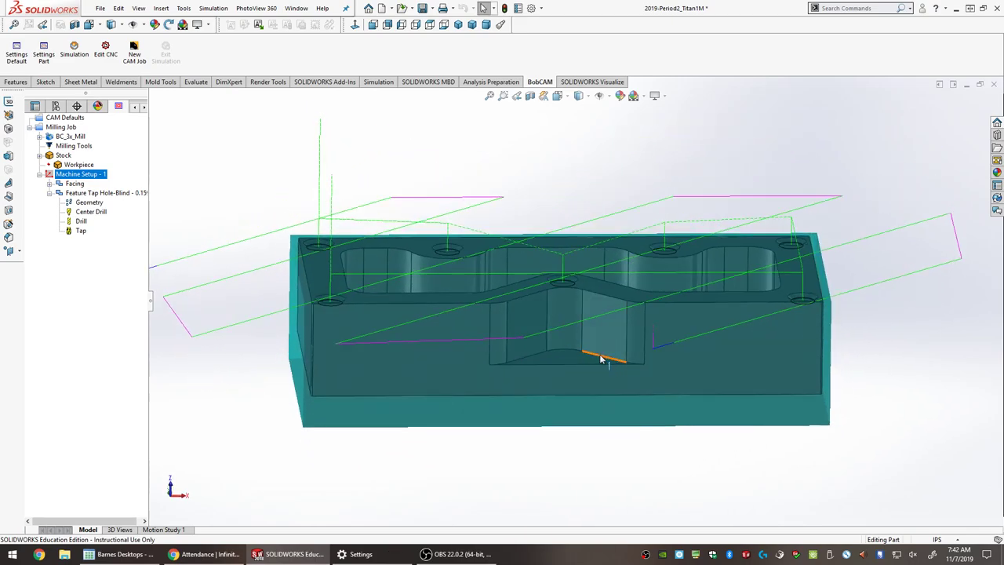
left_click(461, 430)
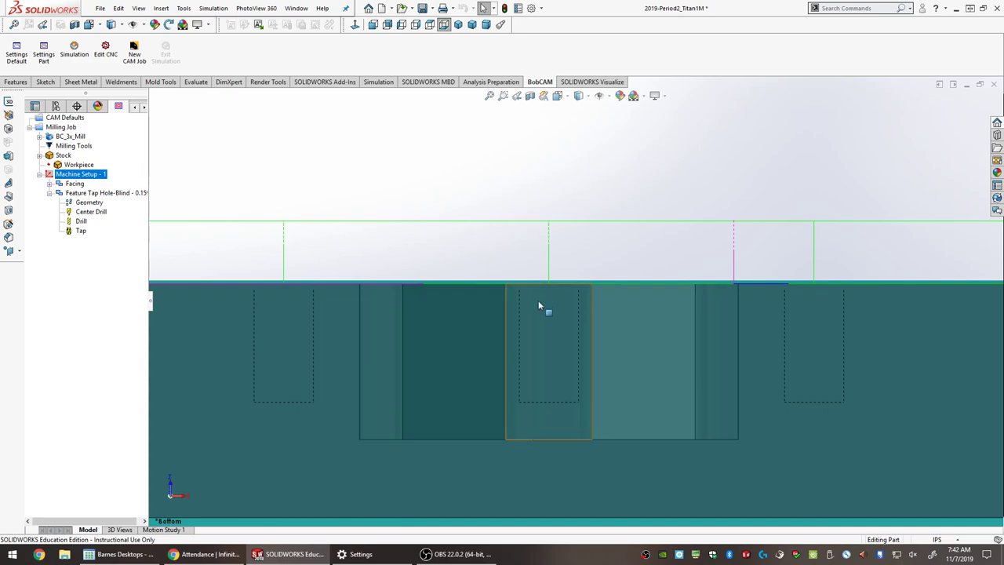
mouse_move(538, 301)
middle_mouse_down()
mouse_move(546, 331)
mouse_move(546, 315)
middle_mouse_up()
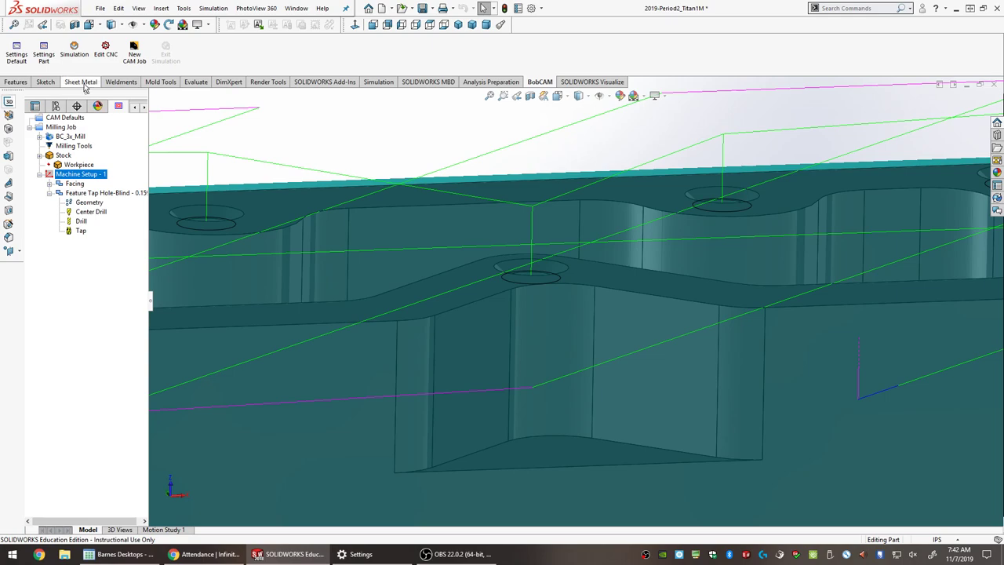
Try a rapid plane of 1.00 and a feed plane of 0.50 on the tap hole feature, and recompute its toolpath.
left_click(81, 231)
right_click(107, 193)
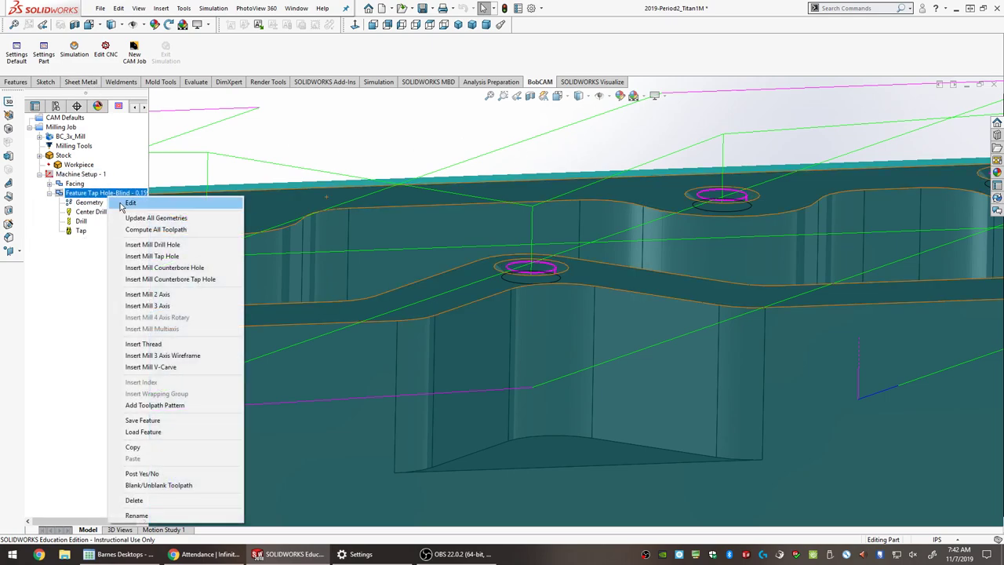
left_click(125, 201)
double_click(514, 171)
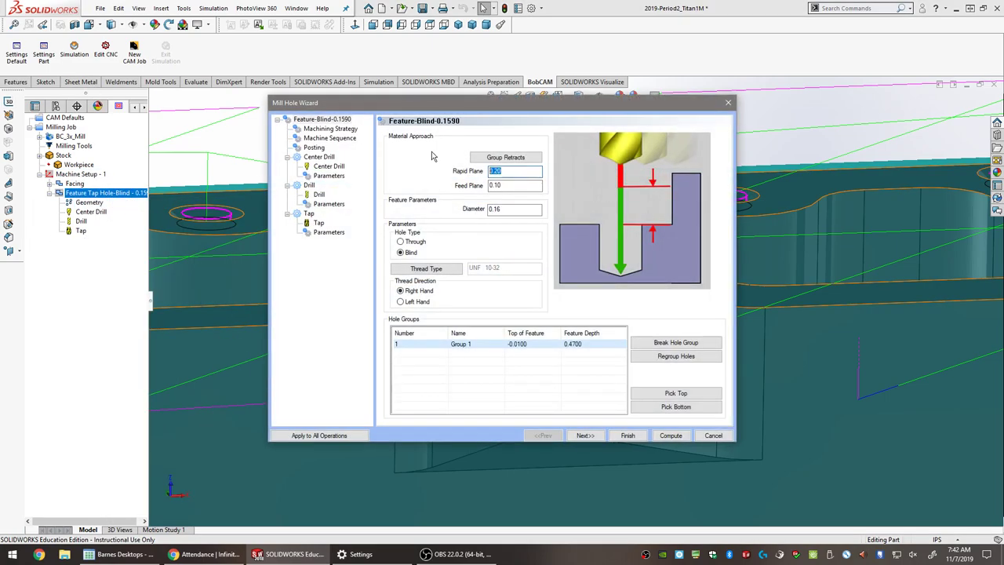
type("1")
key("Tab")
type(".5")
left_click(491, 173)
left_click(671, 436)
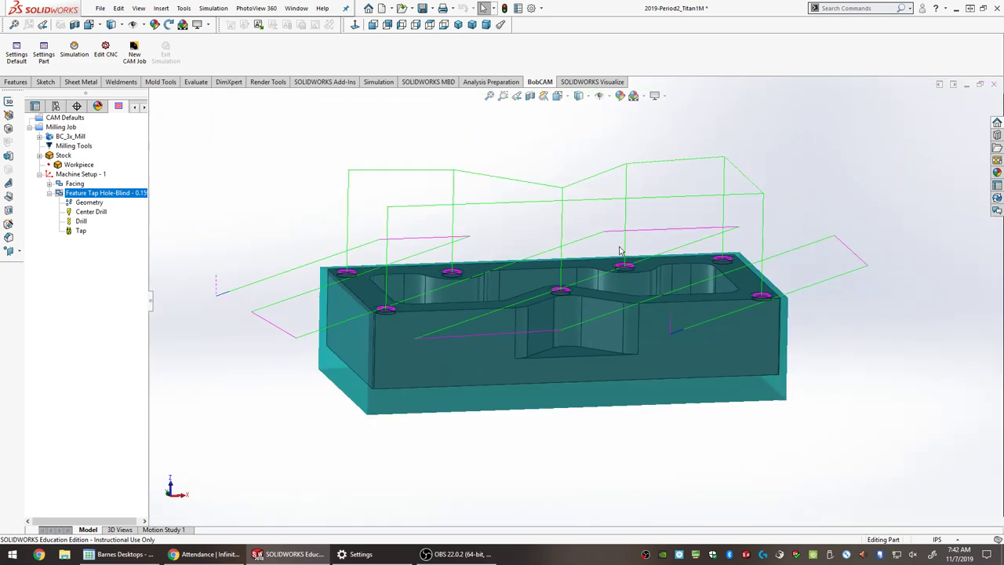
scroll(596, 298, "up", 1)
middle_click_drag(606, 298, 409, 364)
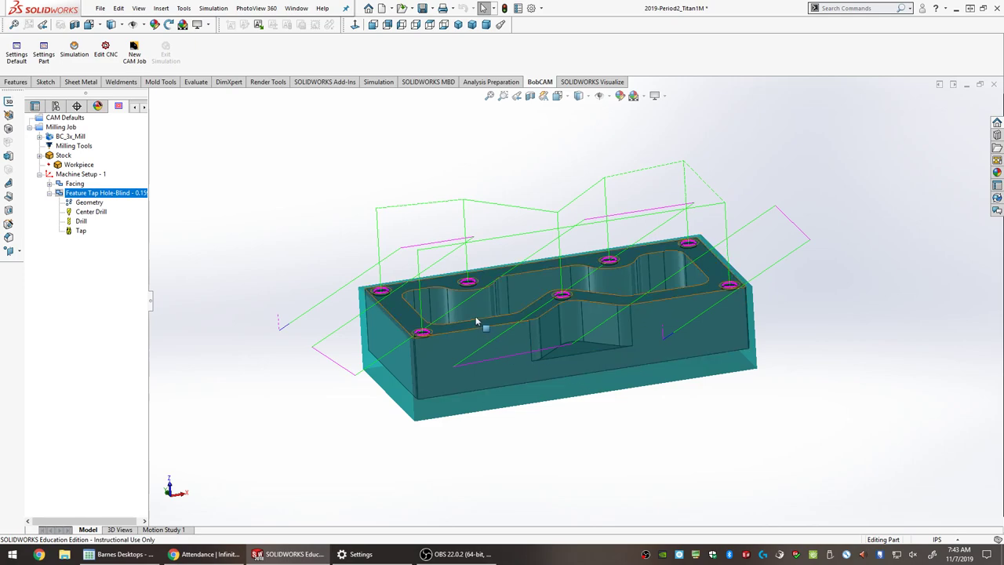
left_click(81, 221)
right_click(120, 195)
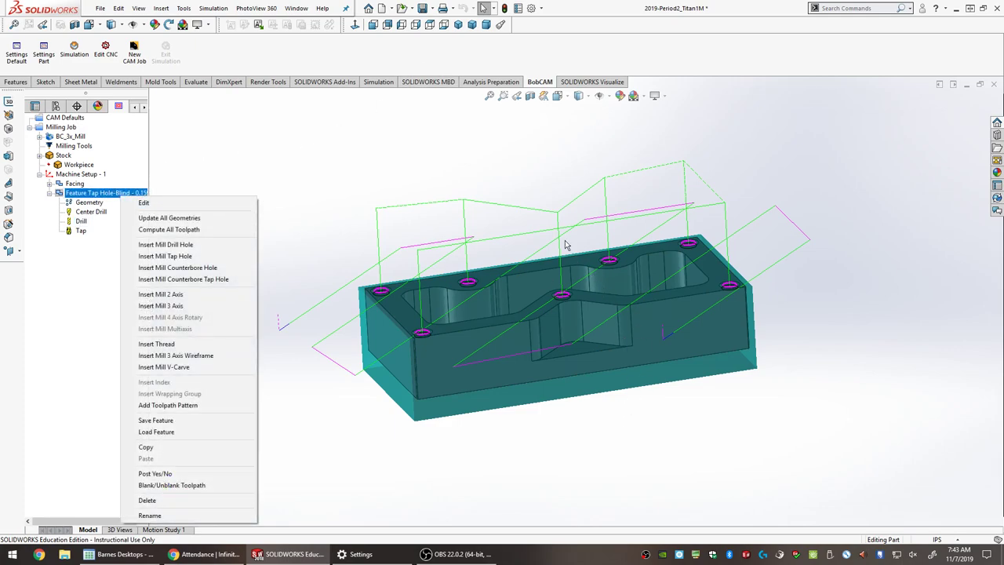
left_click(619, 324)
left_click(49, 147)
left_click(68, 193)
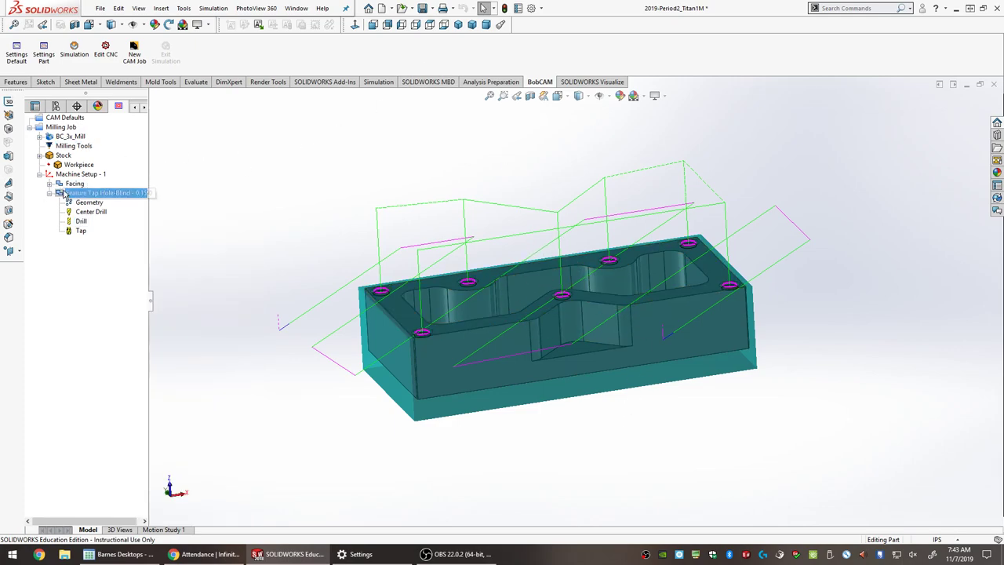
Set the tap hole feature's rapid plane to 0.20 and feed plane to 0.10, and recompute its toolpath.
right_click(66, 192)
left_click(80, 199)
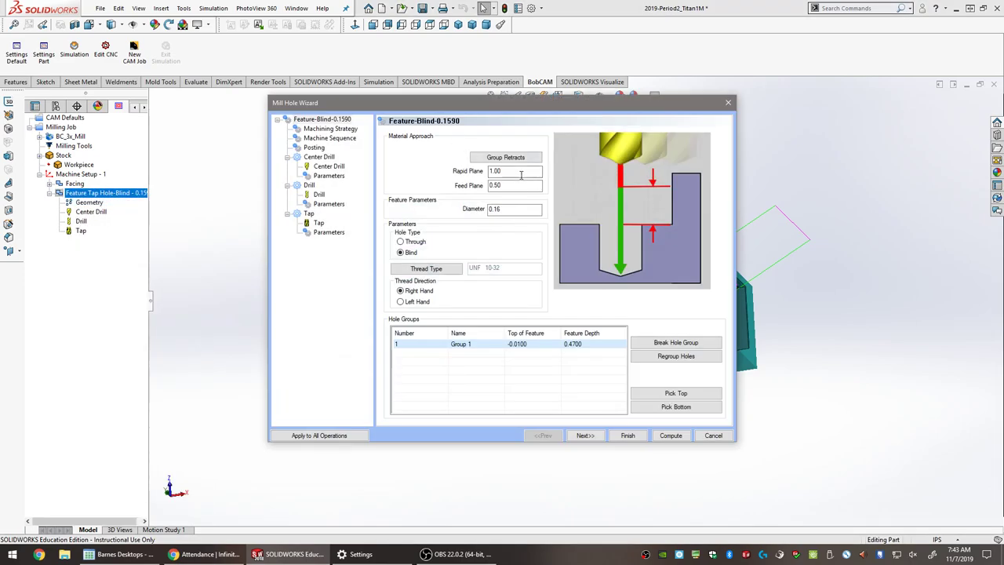
double_click(506, 171)
type("2")
double_click(515, 185)
type(".1")
left_click(511, 171)
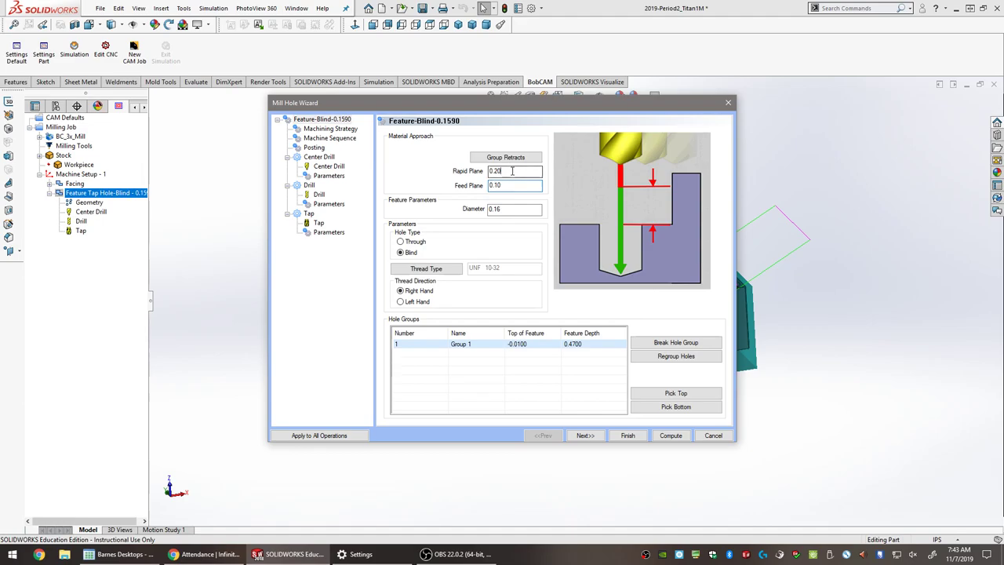
left_click(671, 435)
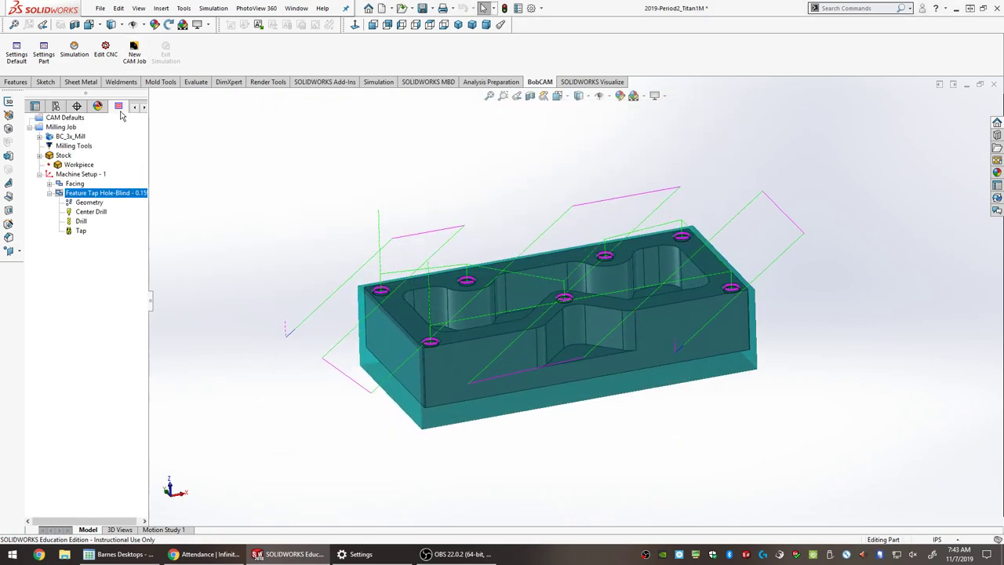
Simulate the full milling job and inspect the chamfered edges of the tapped holes in the finished stock.
left_click(74, 51)
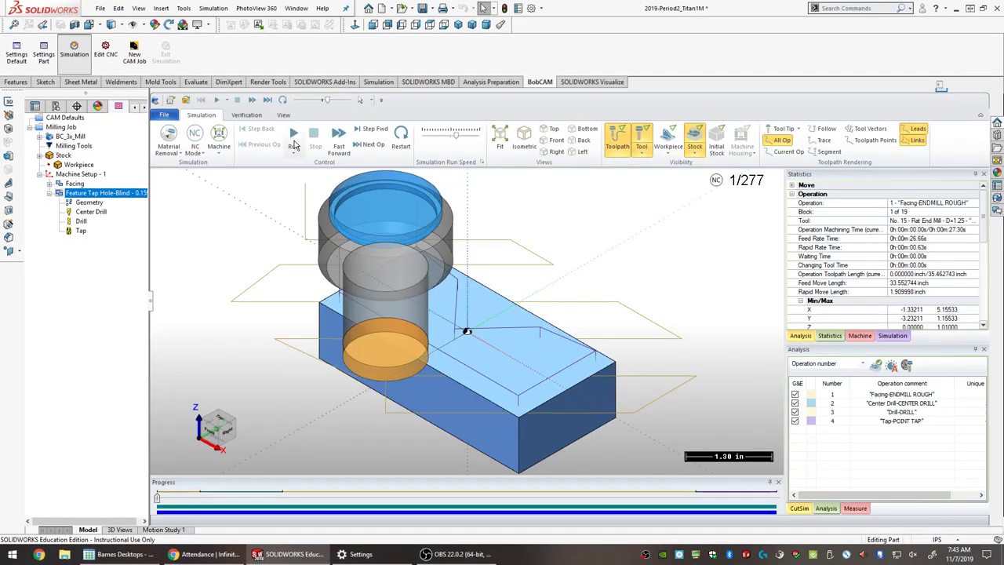
left_click(294, 141)
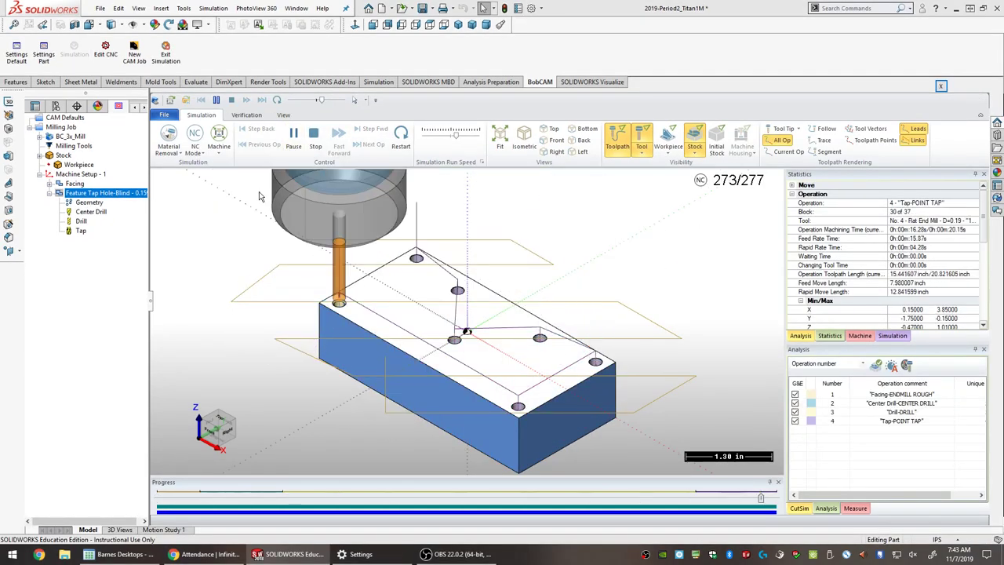
scroll(515, 418, "down", 15)
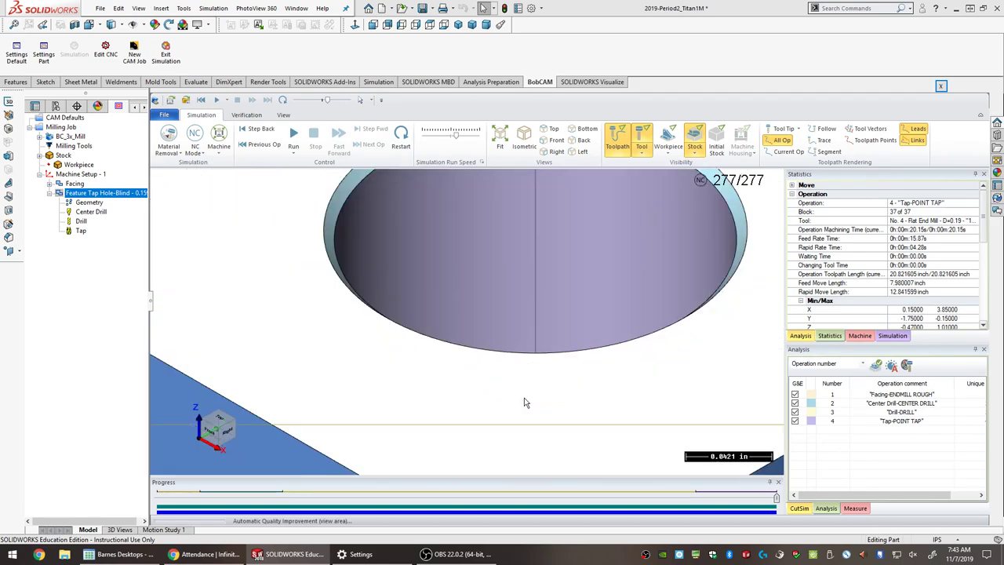
scroll(620, 223, "up", 3)
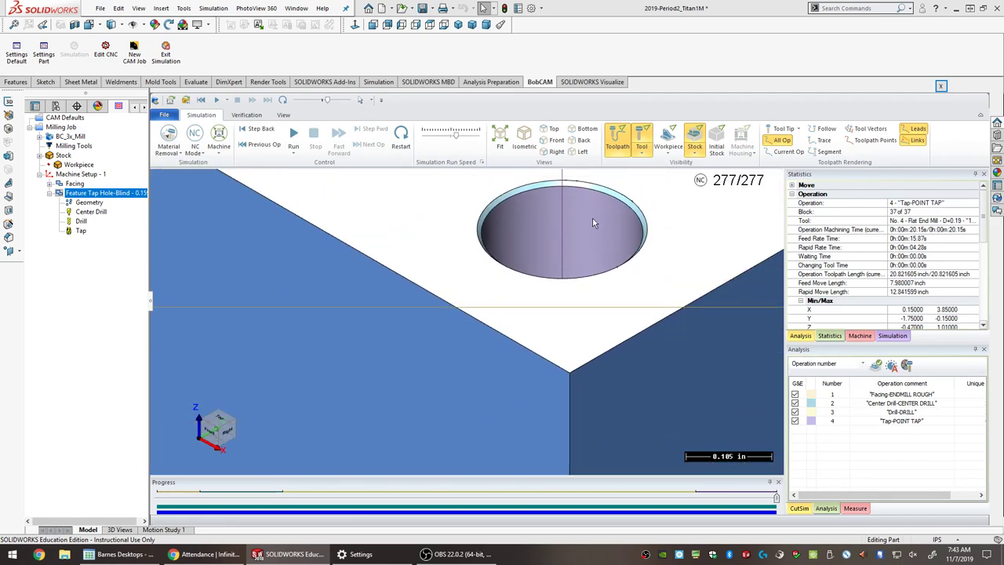
scroll(592, 217, "down", 3)
middle_click_drag(568, 234, 563, 314)
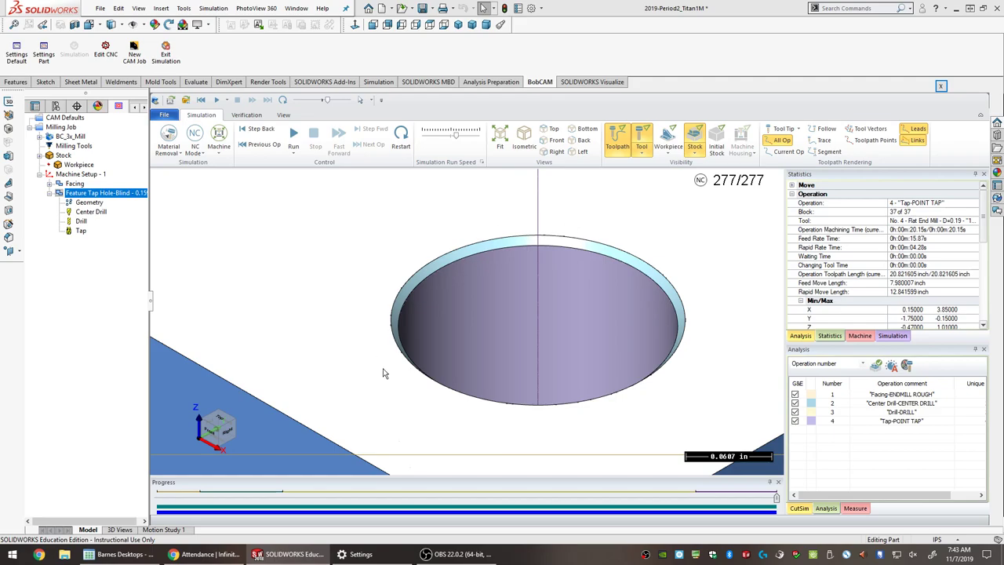
scroll(541, 326, "down", 15)
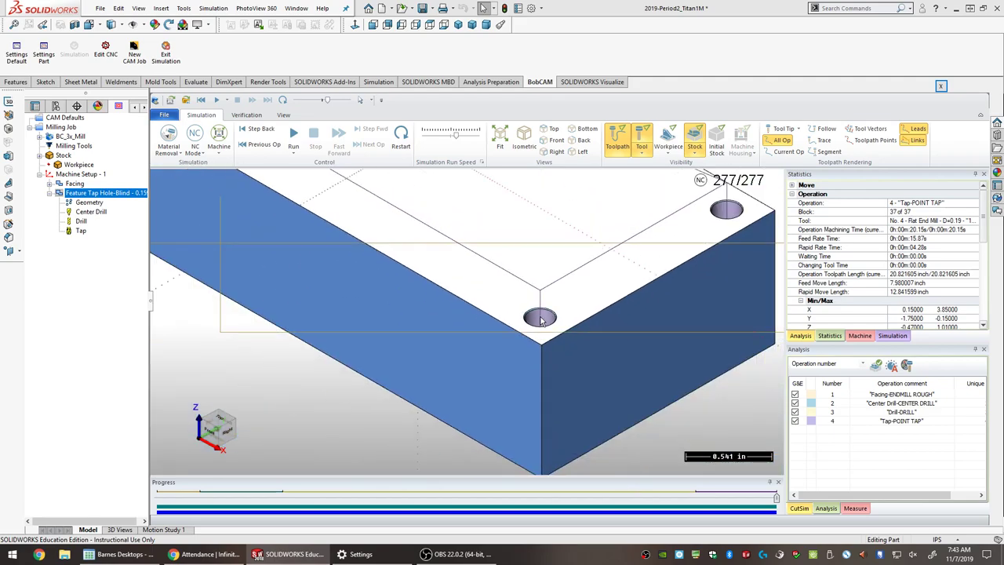
middle_click_drag(505, 299, 535, 363, "ctrl")
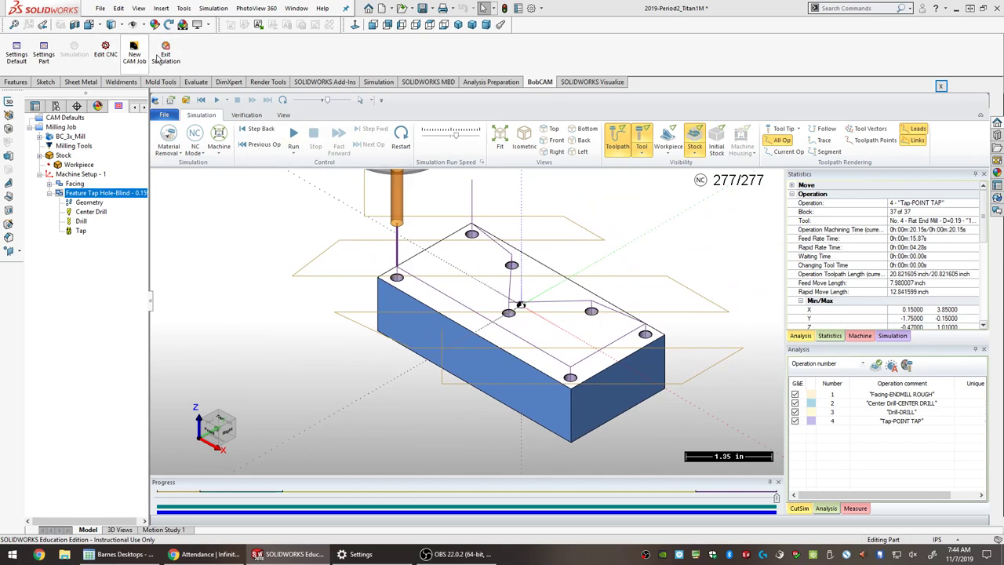
Exit the machining simulation and save the part with its milling job.
left_click(422, 9)
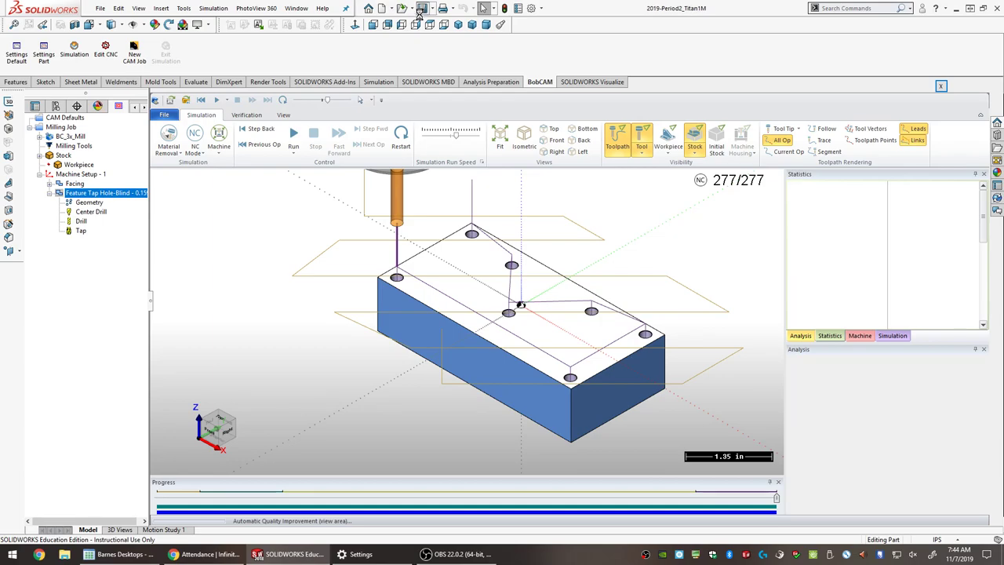